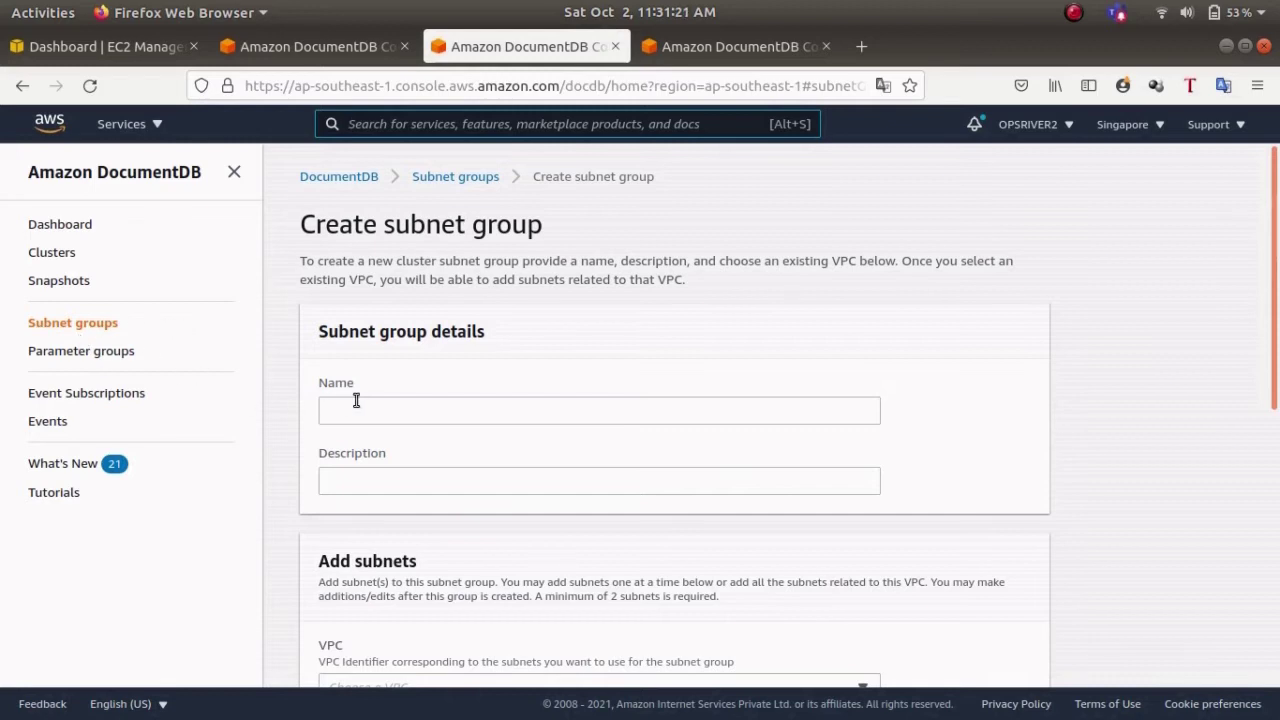
# Step: Enter dev-sbunet-group as the subnet group name and 'subnet group for dev' as its description
pyautogui.click(430, 398)
pyautogui.write('dev-sbunet')
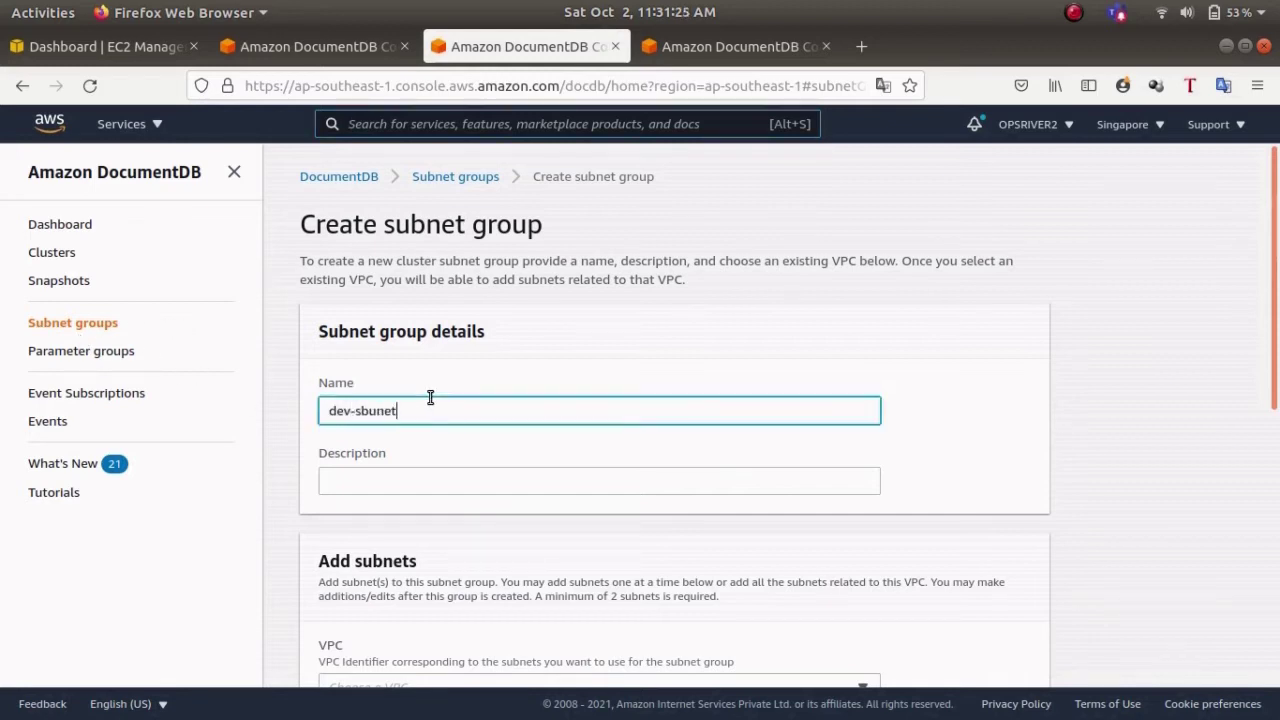
pyautogui.write('-group')
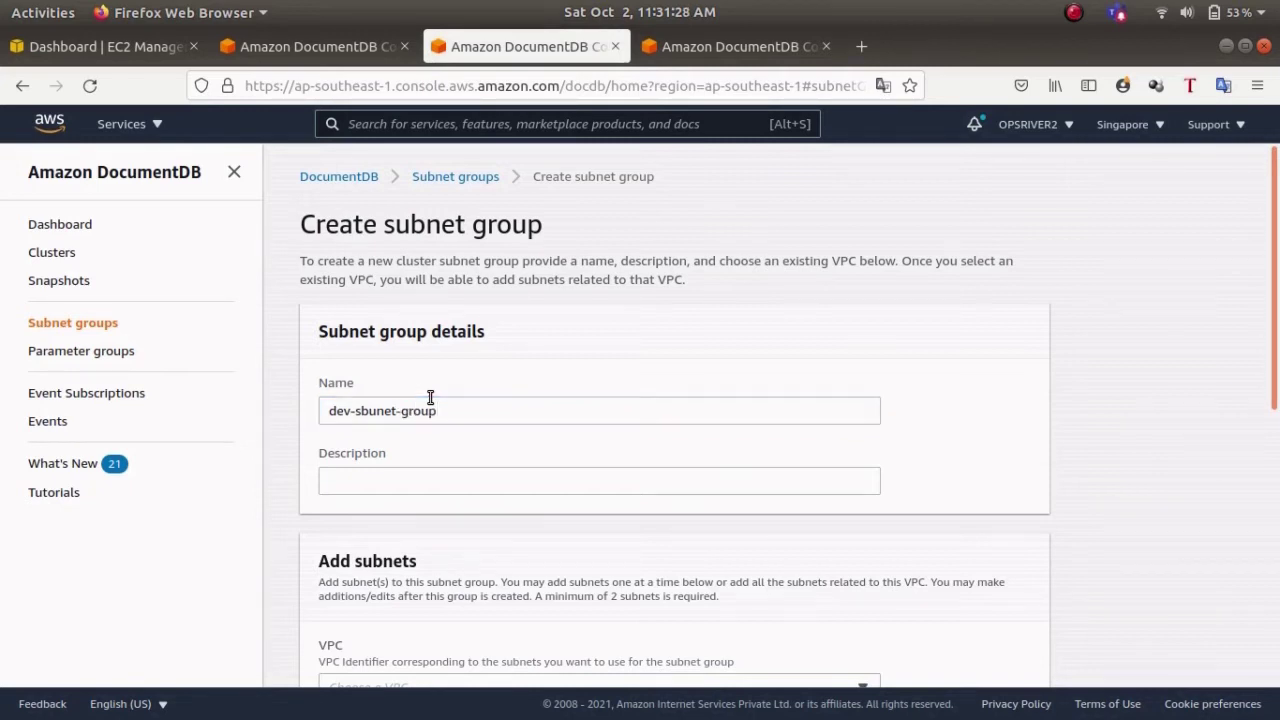
pyautogui.press('Tab')
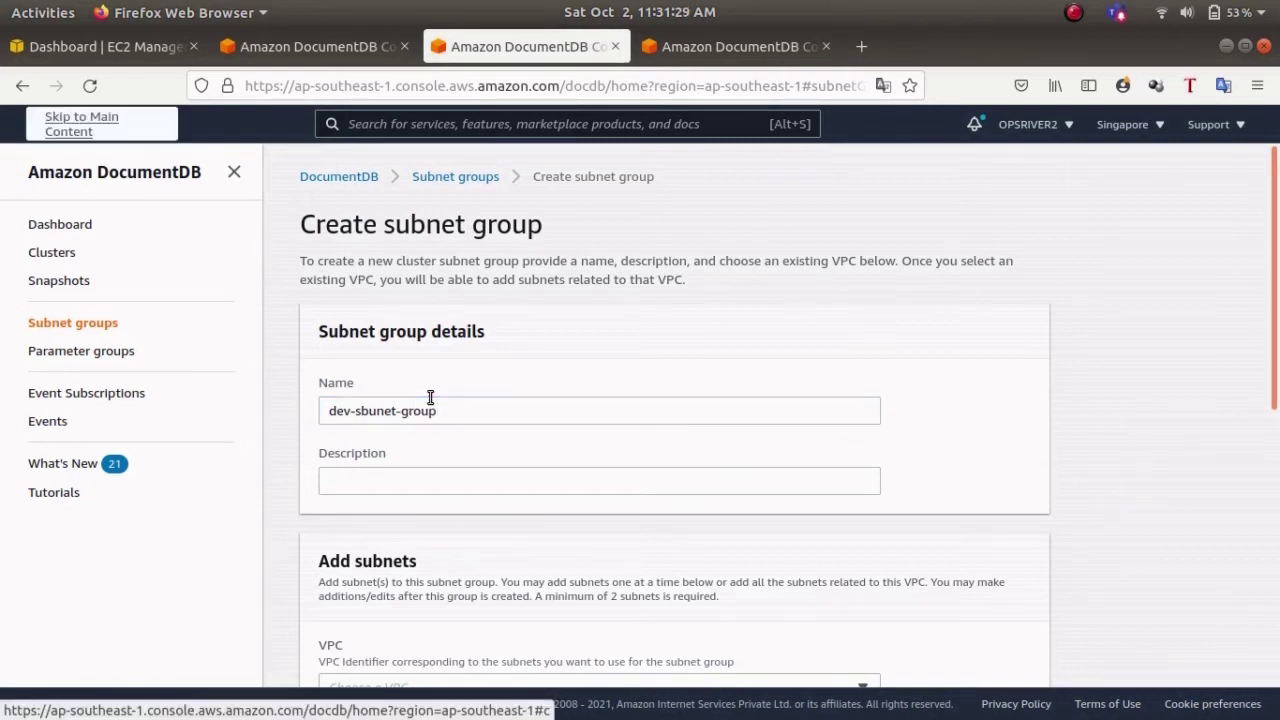
pyautogui.click(470, 480)
pyautogui.write('subnet g')
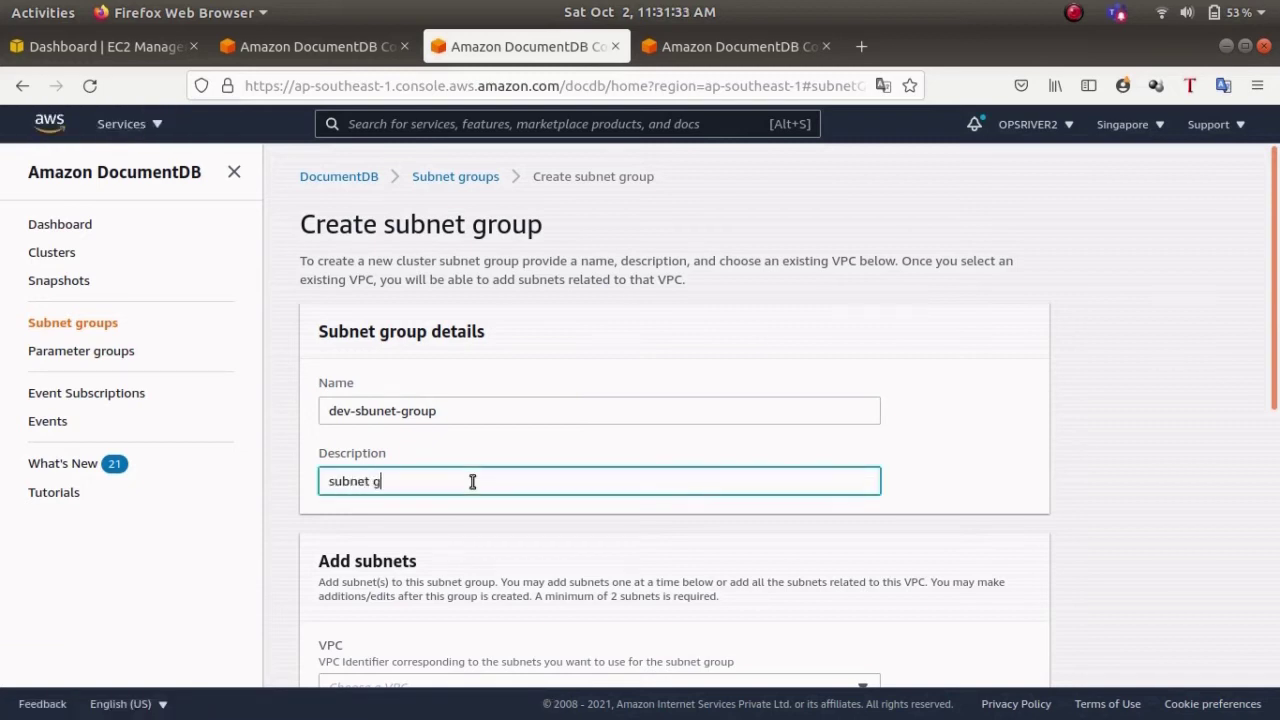
pyautogui.write('roups')
pyautogui.press('BackSpace')
pyautogui.press('BackSpace')
pyautogui.press('BackSpace')
pyautogui.write('up for dev')
pyautogui.scroll(-4, 472, 481)
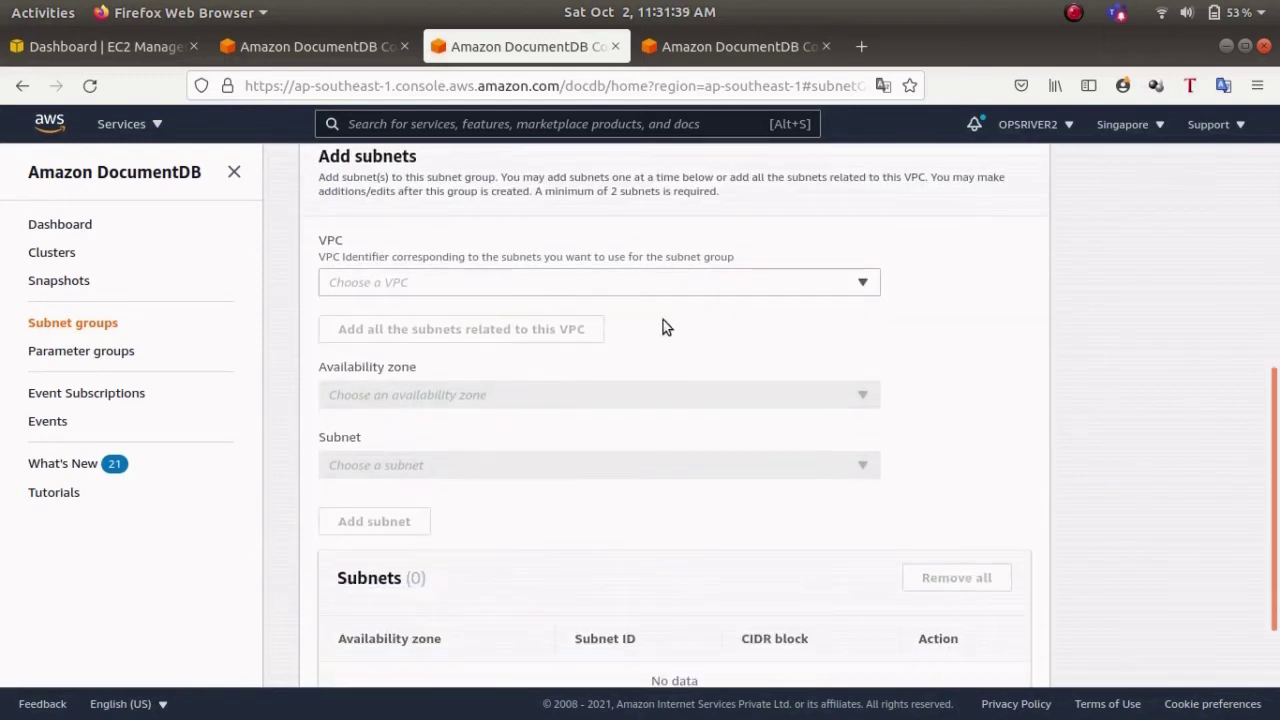
# Step: Choose VPC vpc-17e00c71, add all its subnets, and submit the subnet group
pyautogui.click(775, 288)
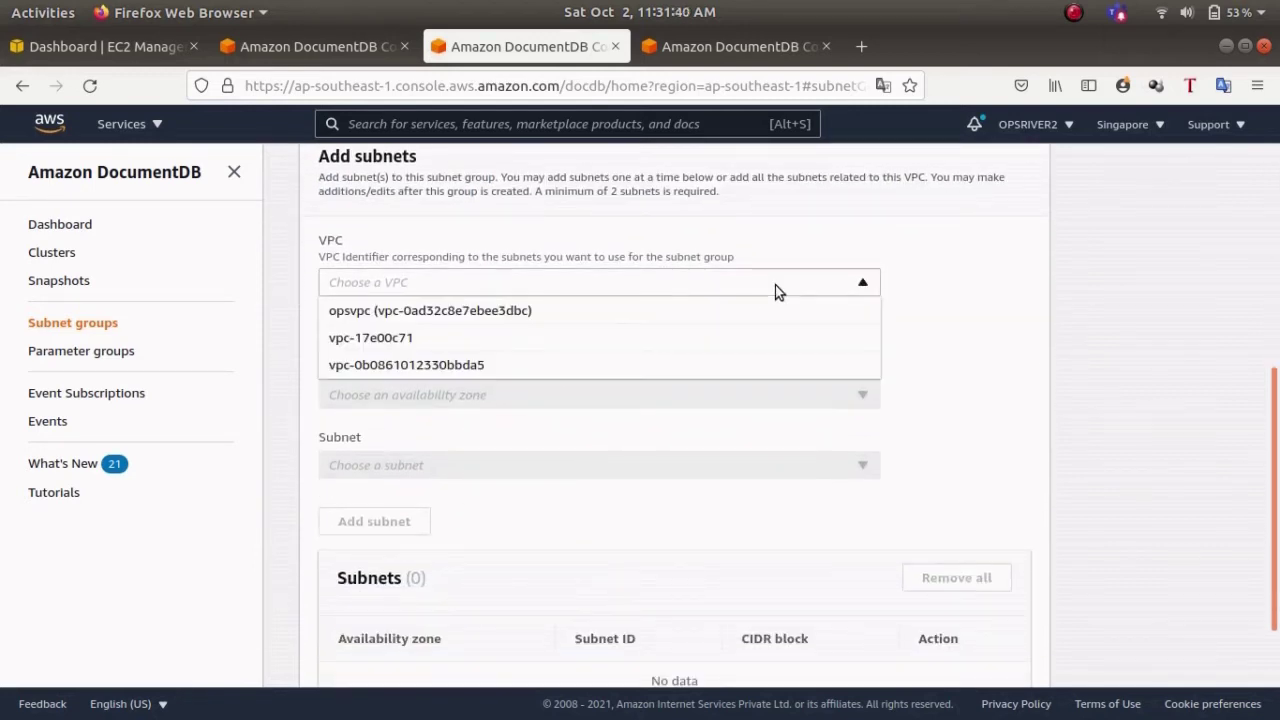
pyautogui.click(563, 316)
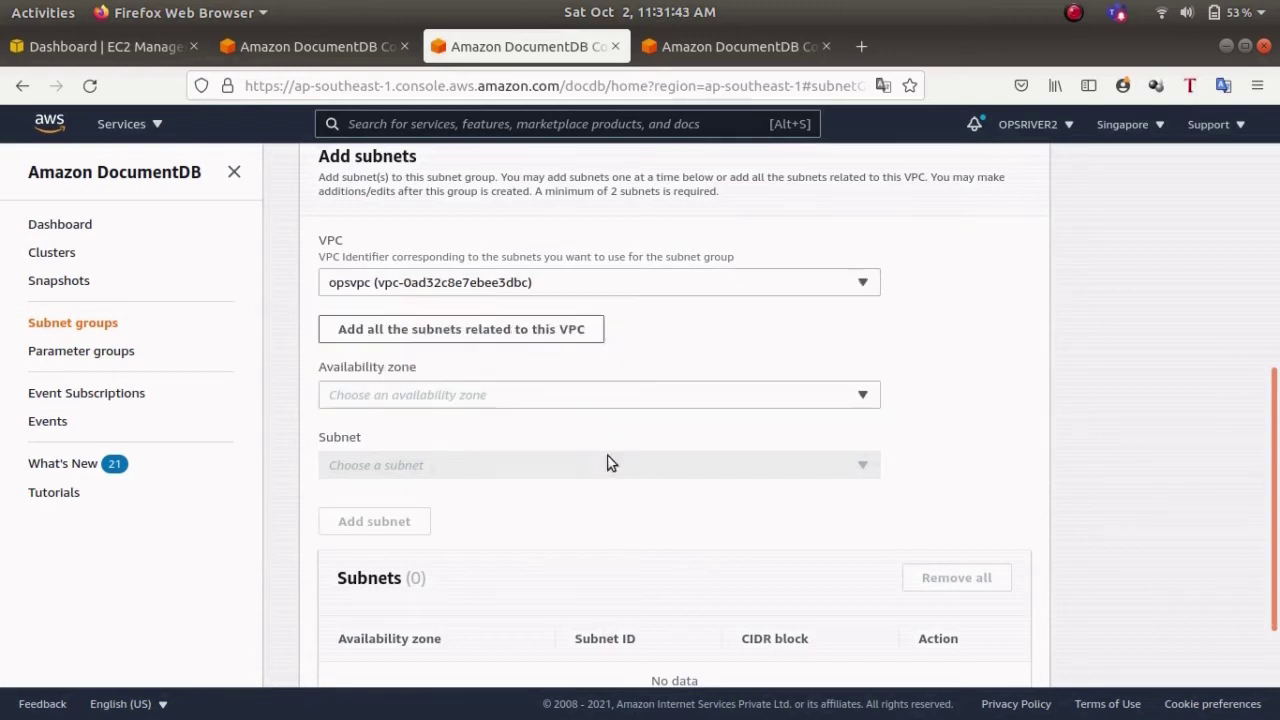
pyautogui.click(806, 395)
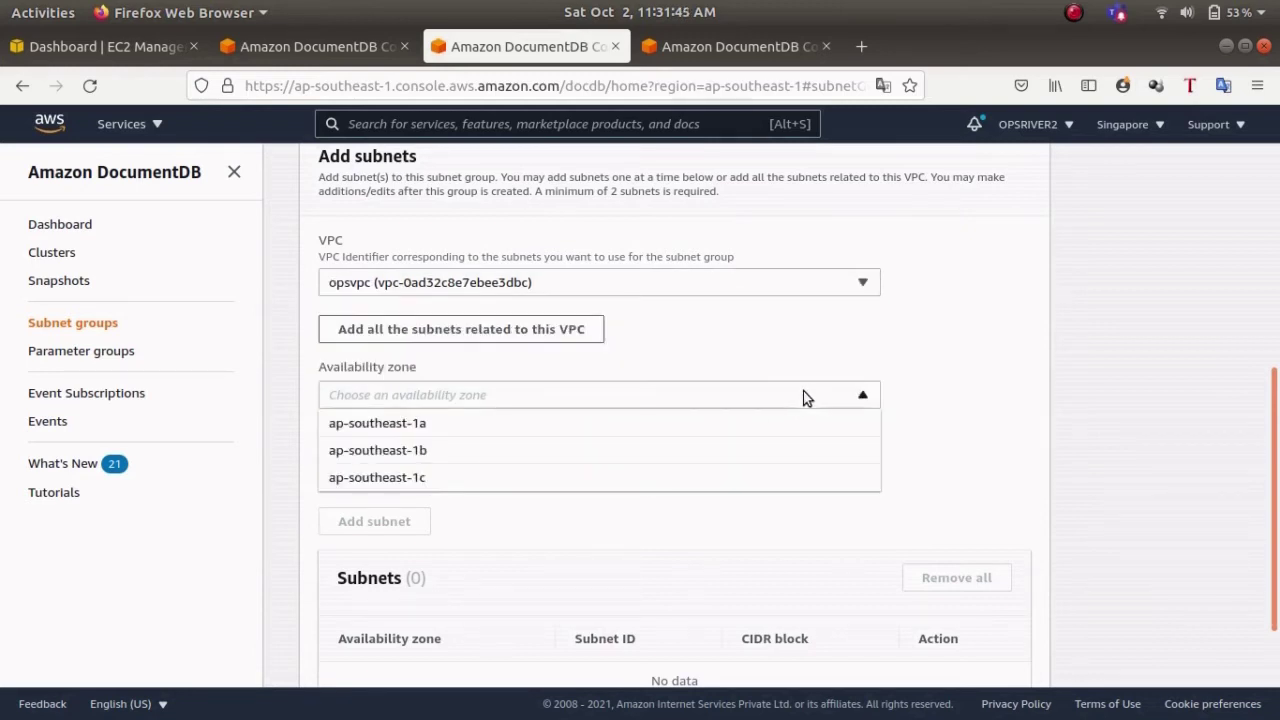
pyautogui.click(494, 329)
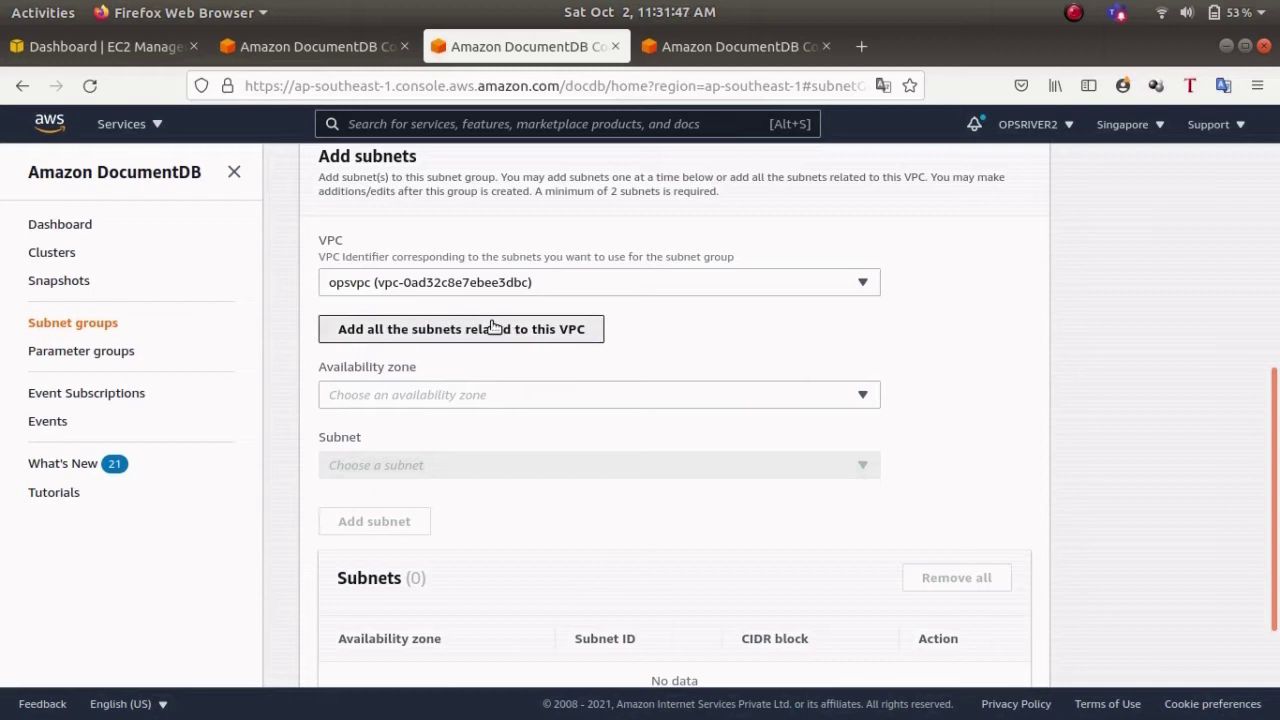
pyautogui.scroll(-2, 620, 450)
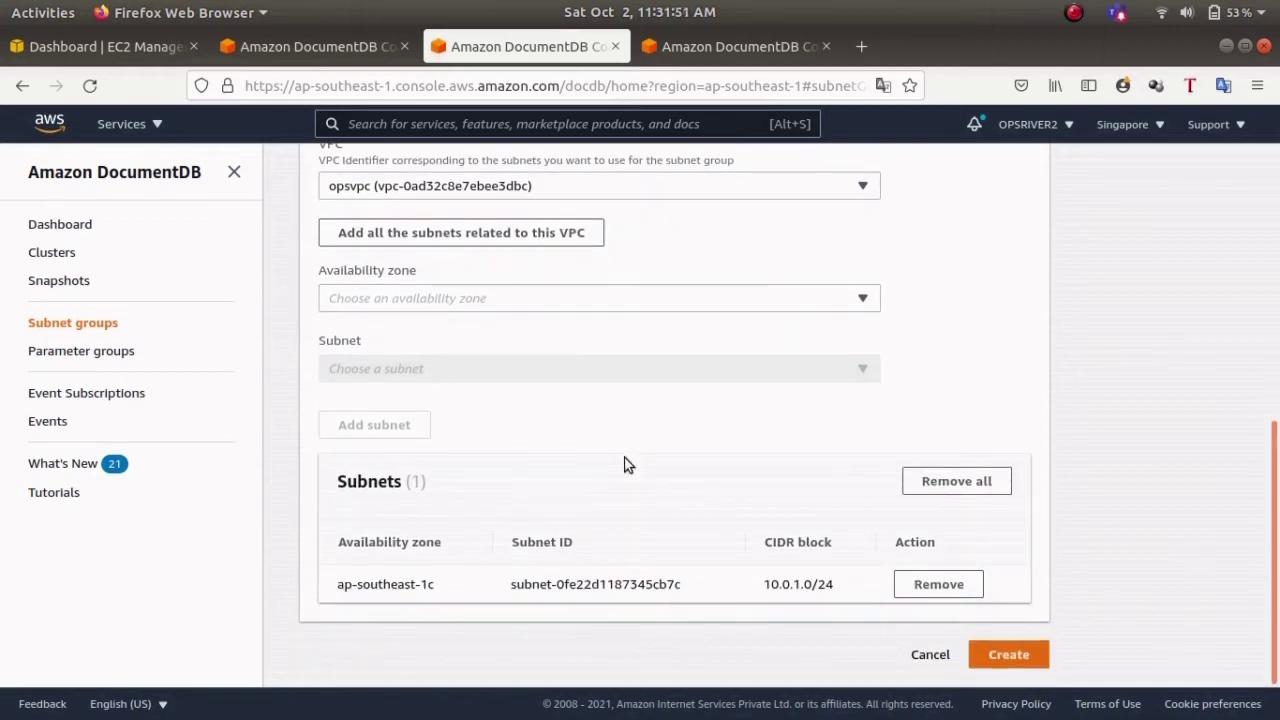
pyautogui.scroll(2, 624, 465)
pyautogui.scroll(-2, 624, 465)
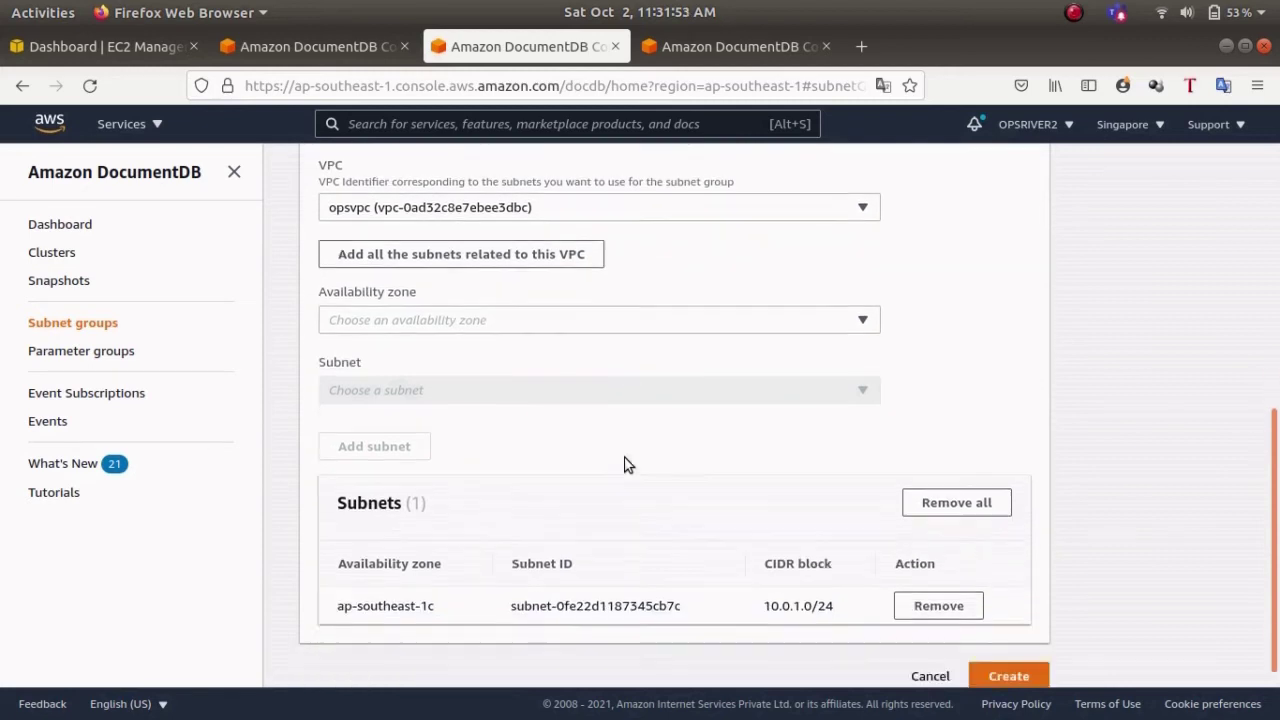
pyautogui.click(1008, 655)
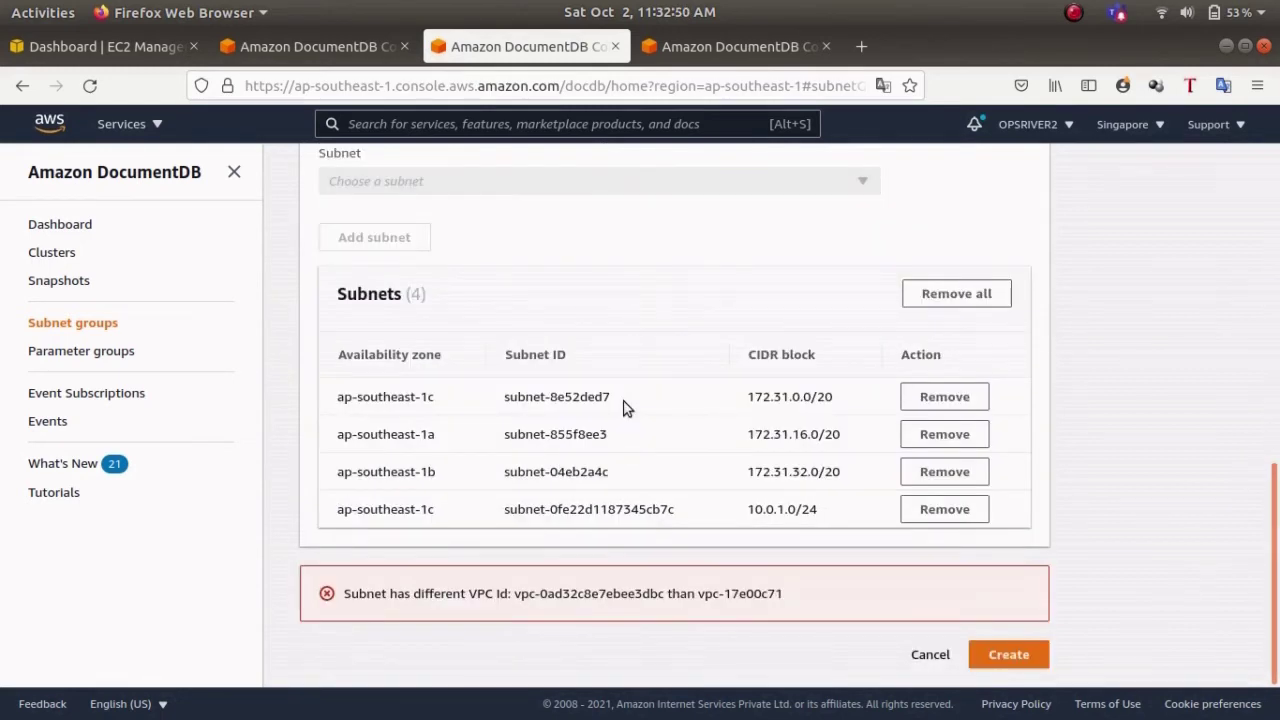
# Step: Replace the subnet list with the three vpc-17e00c71 subnets and create the group
pyautogui.click(1000, 304)
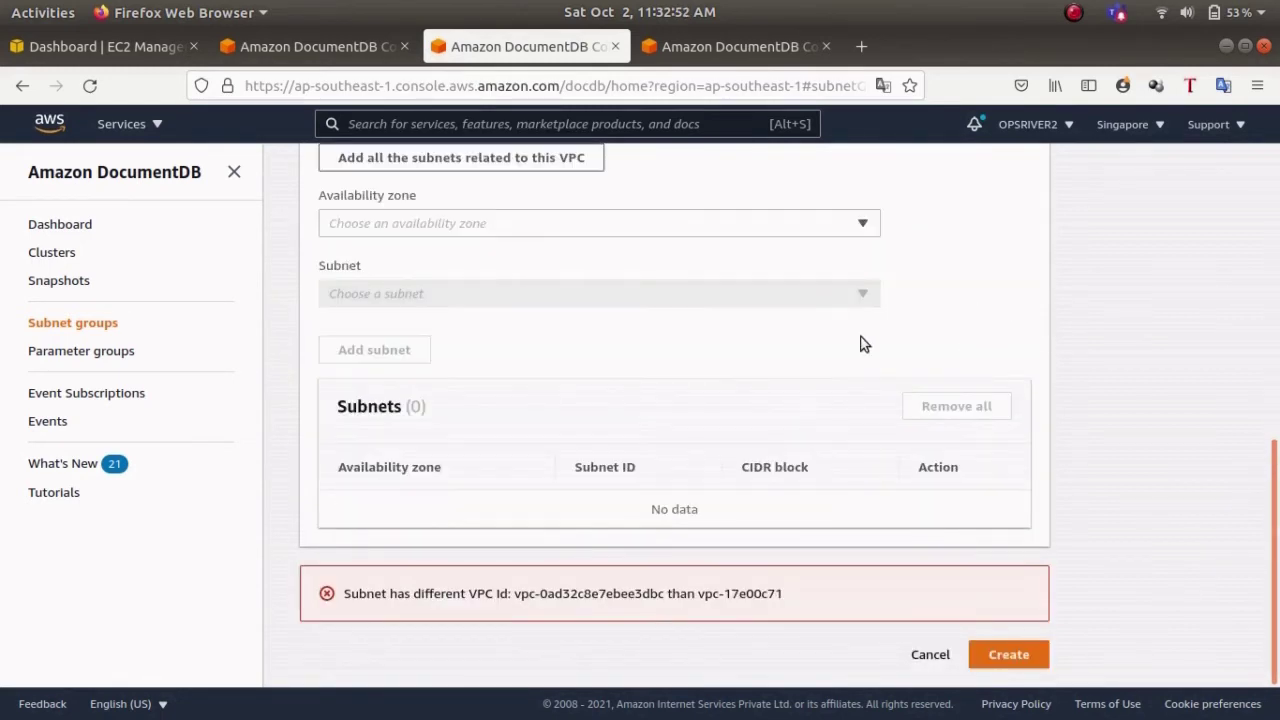
pyautogui.scroll(2, 743, 381)
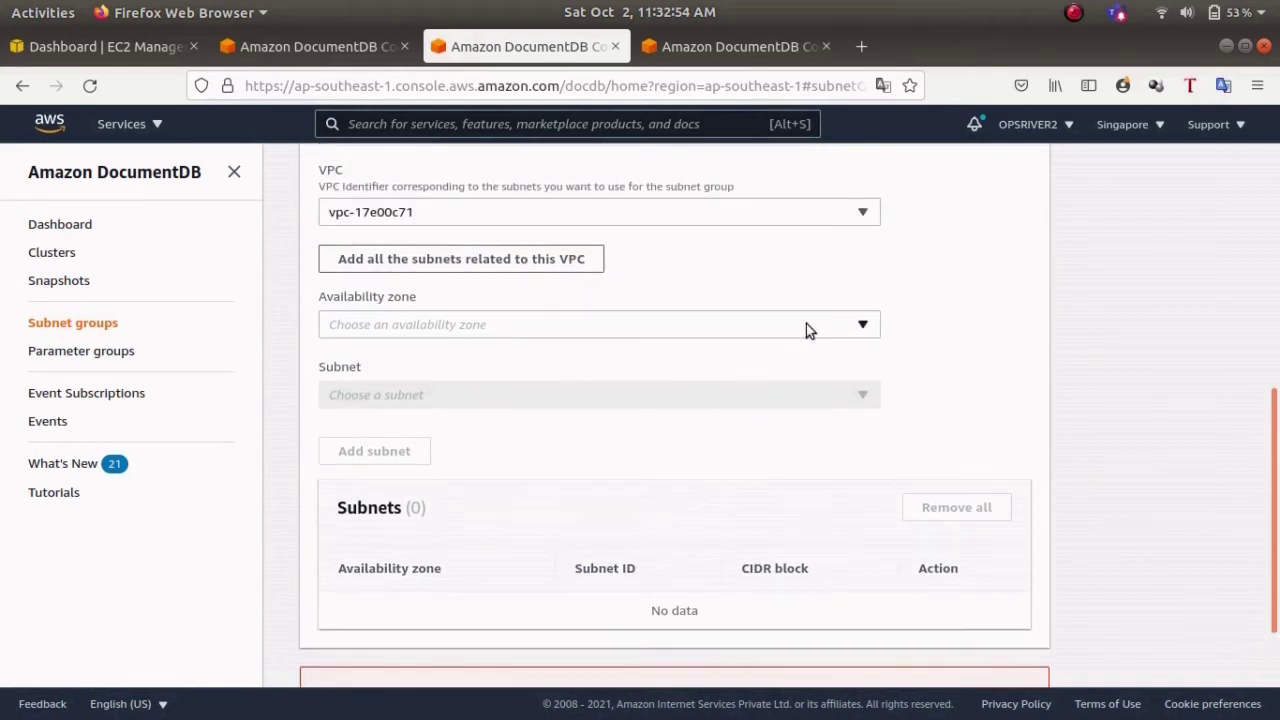
pyautogui.click(577, 260)
pyautogui.scroll(-3, 665, 443)
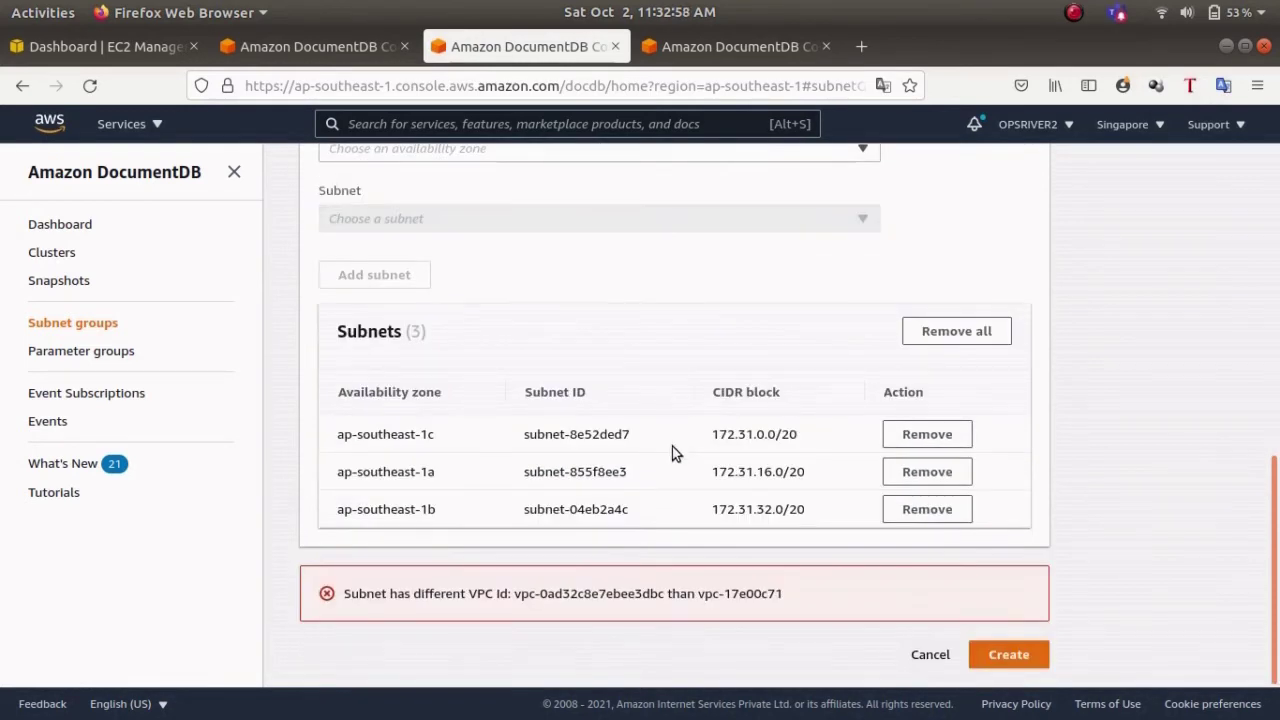
pyautogui.click(1002, 654)
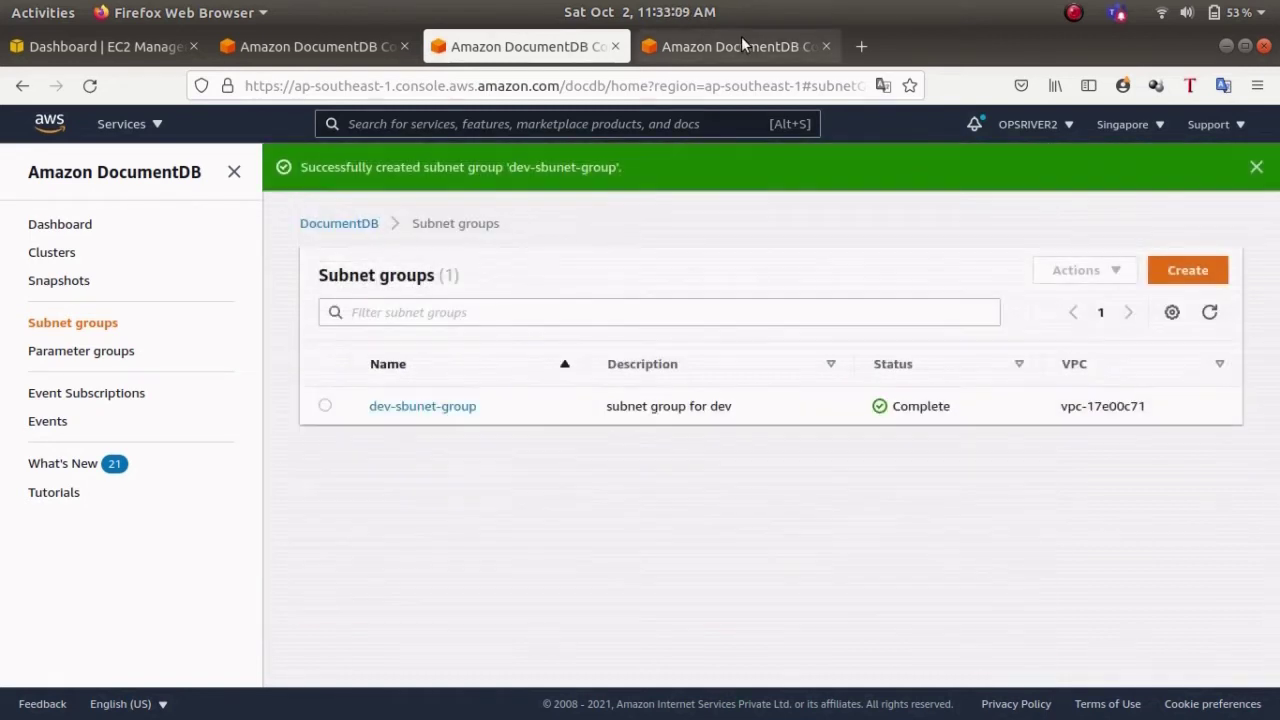
# Step: Go to the cluster parameter groups list and start a new parameter group
pyautogui.click(753, 45)
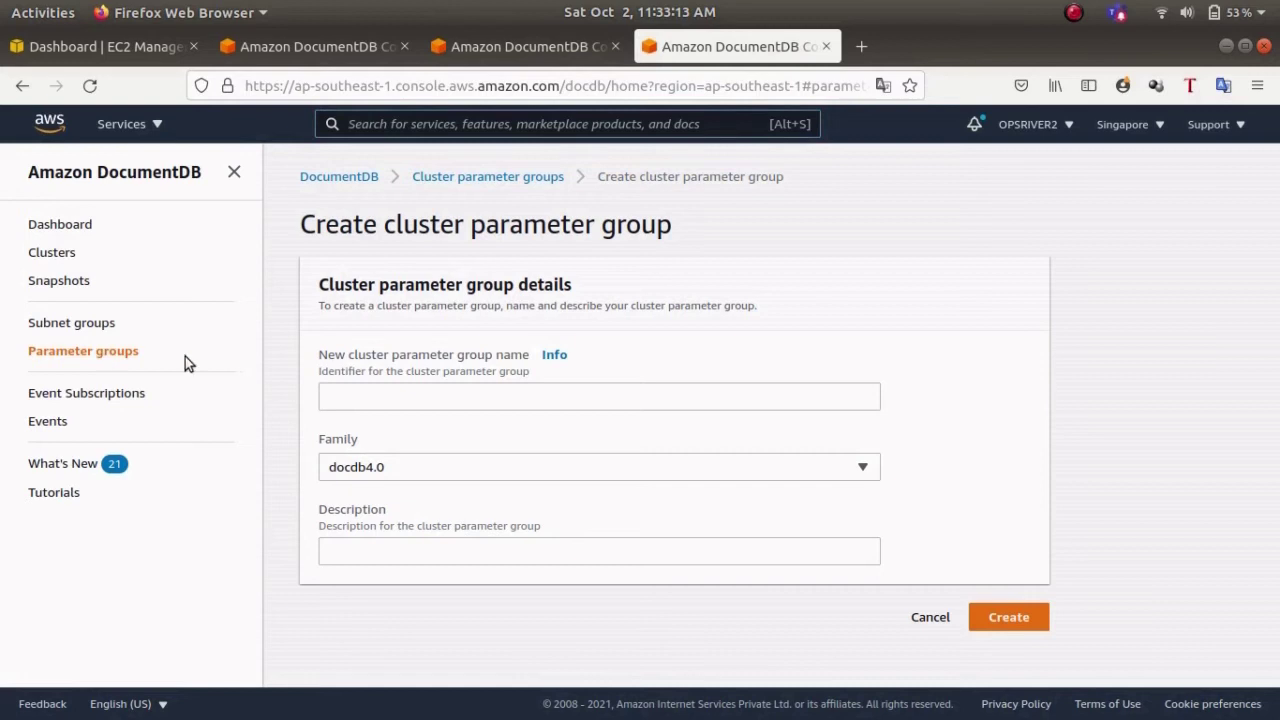
pyautogui.click(107, 355)
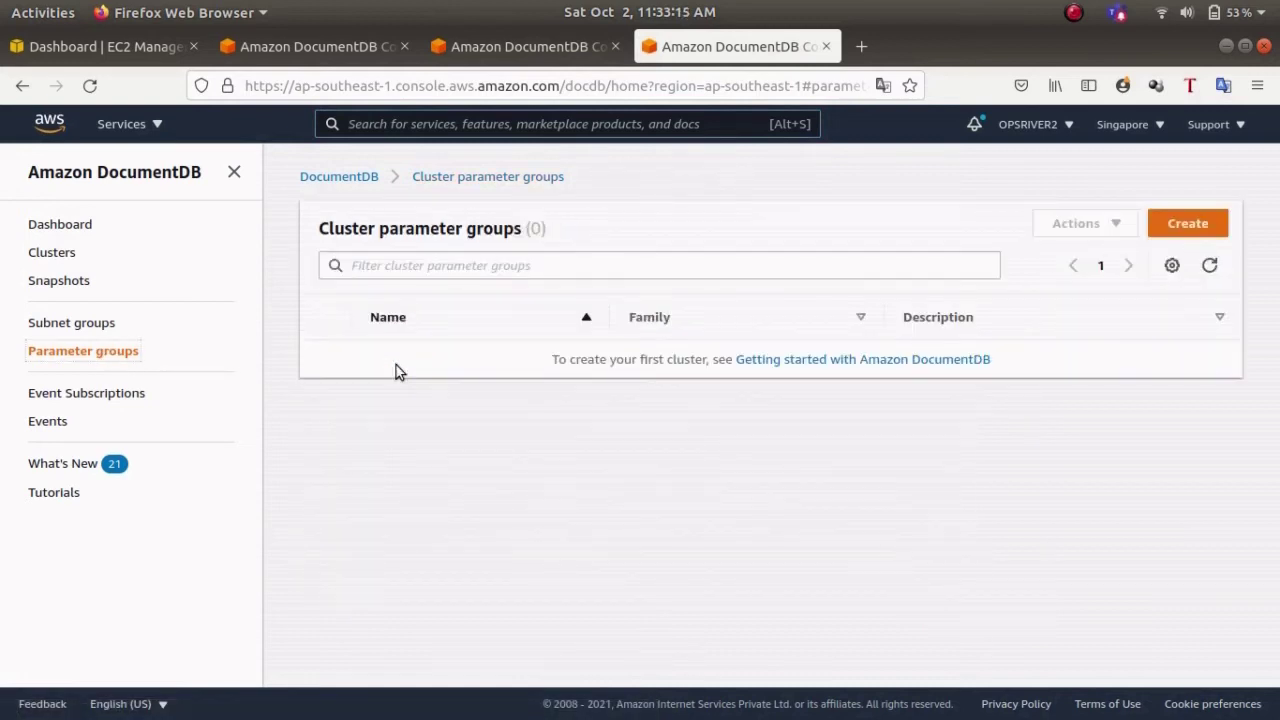
pyautogui.click(1175, 228)
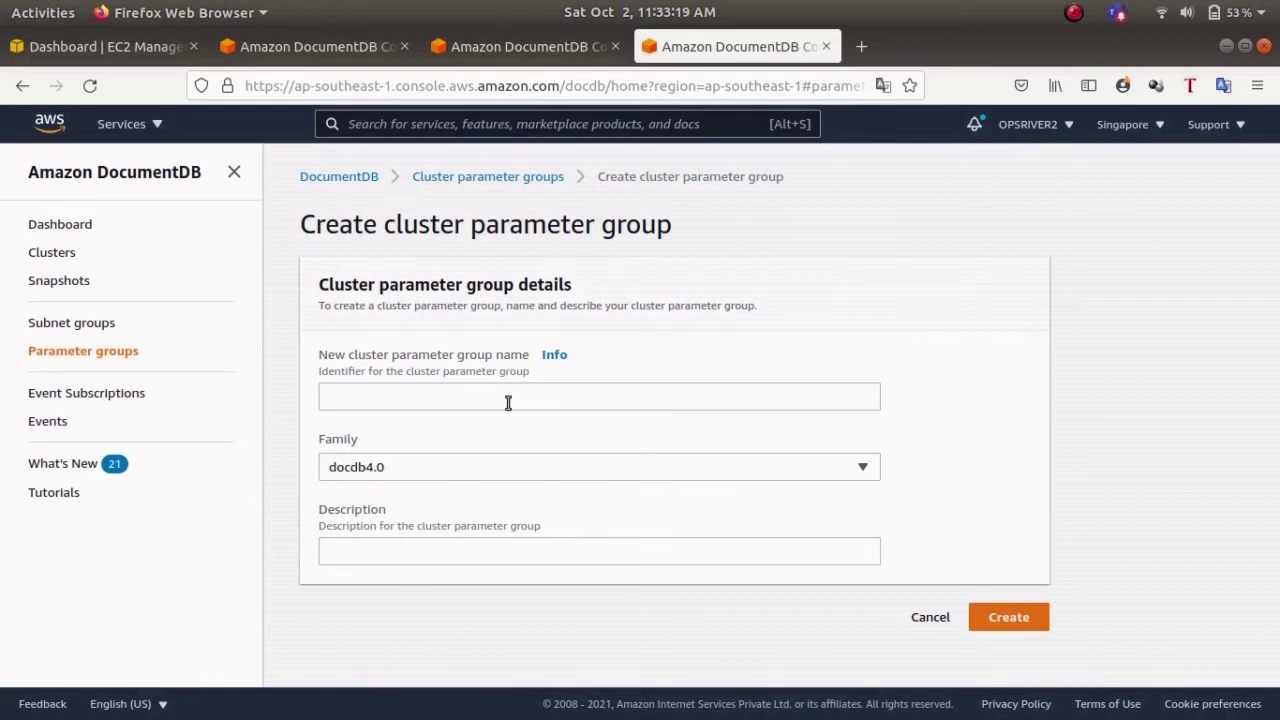
# Step: Create dev-parameter-group with family docdb4.0 and description 'dev parameter for 4.0'
pyautogui.click(508, 400)
pyautogui.write('dev-pa')
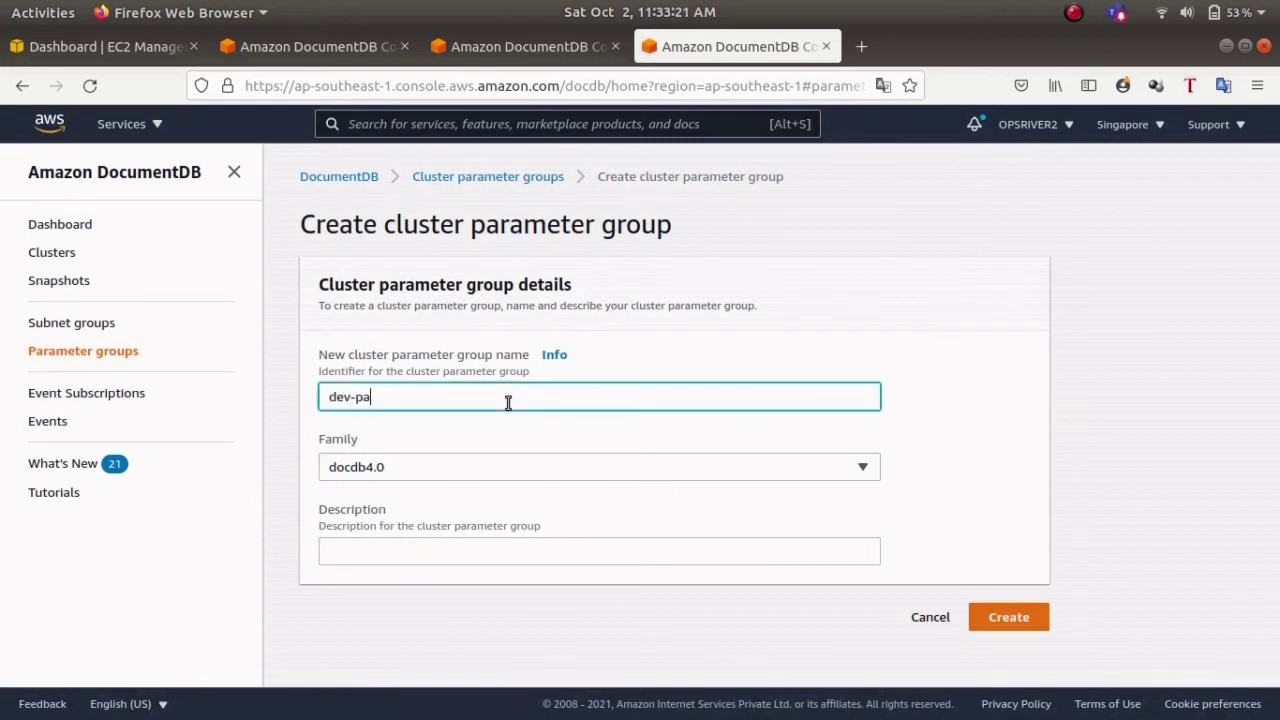
pyautogui.write('rameter-group')
pyautogui.click(517, 470)
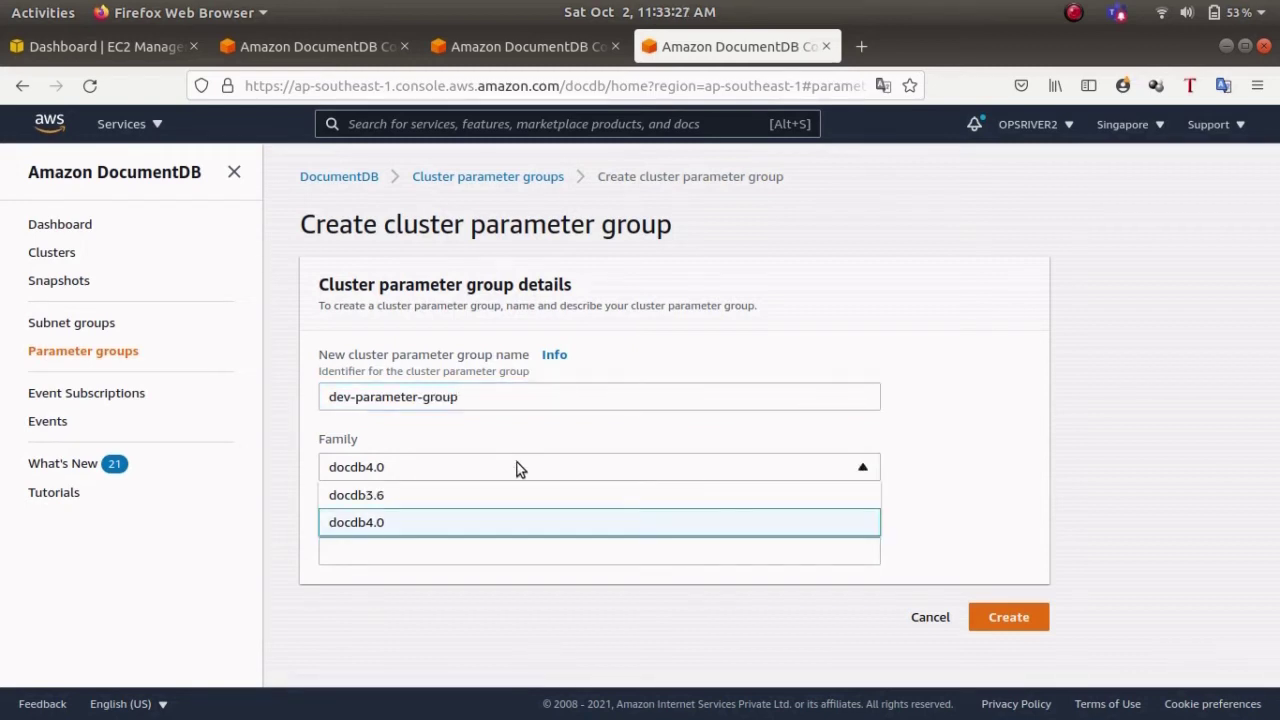
pyautogui.click(517, 470)
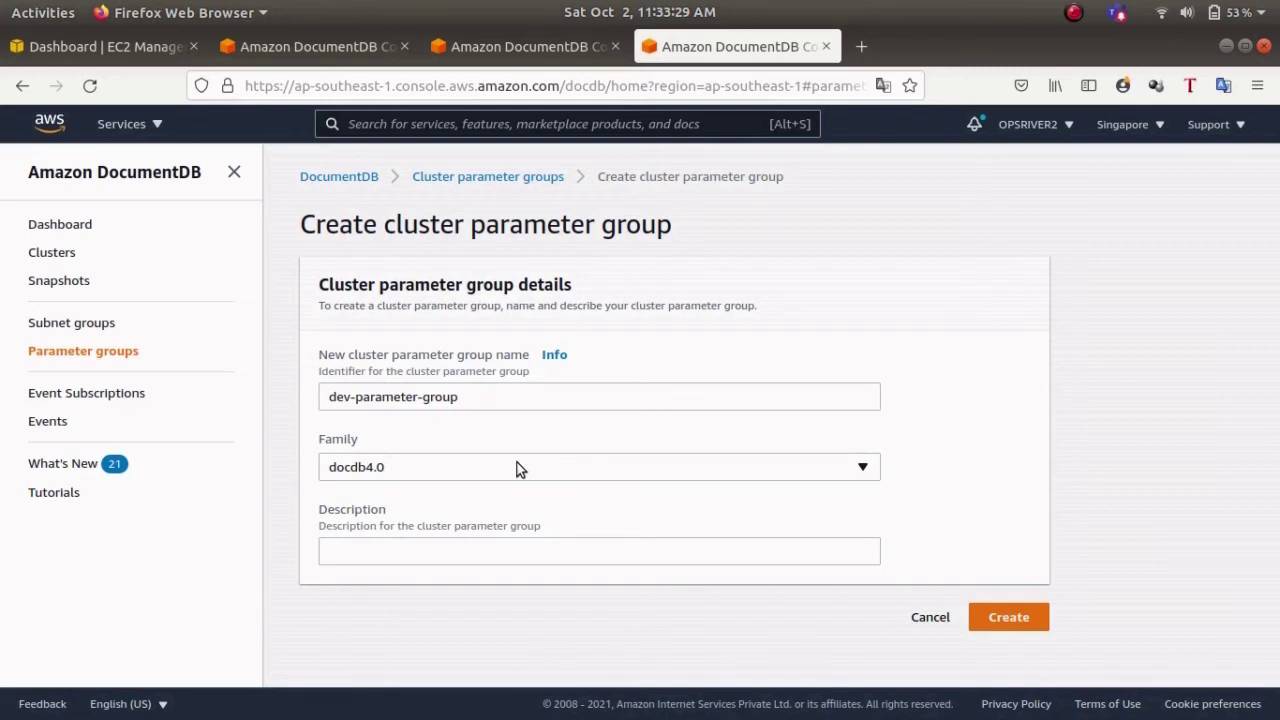
pyautogui.click(517, 470)
pyautogui.click(517, 470)
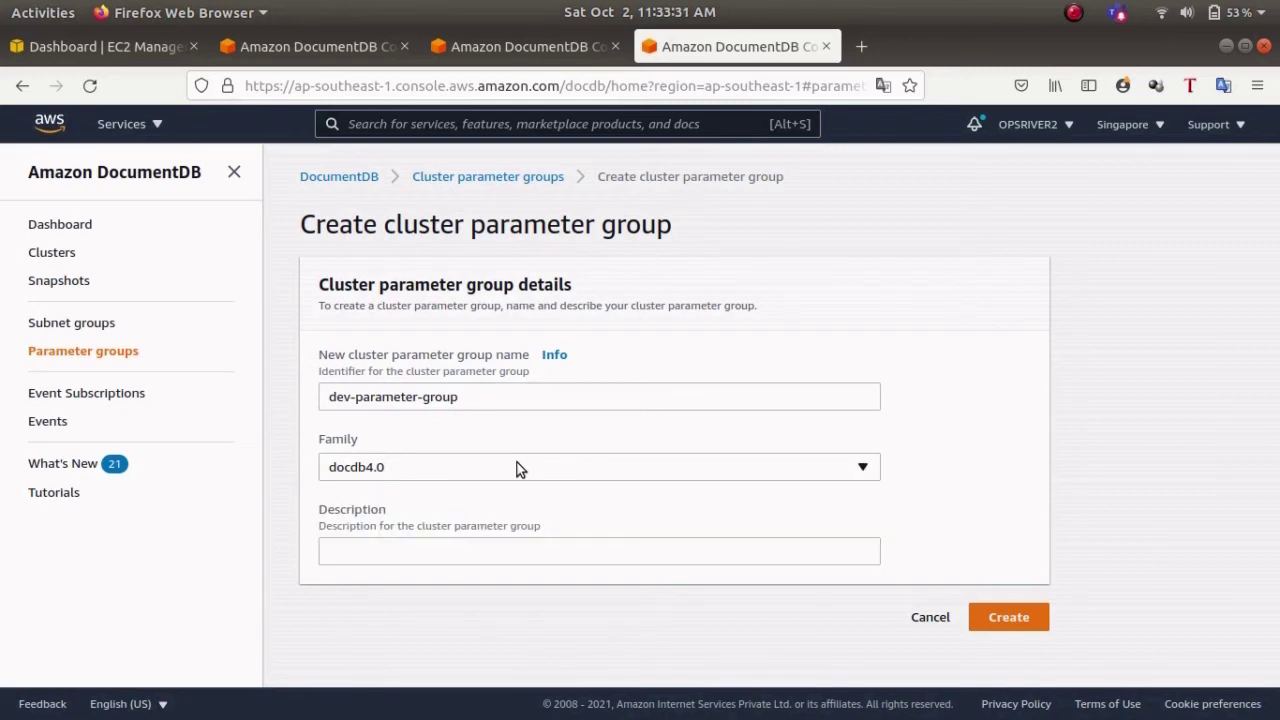
pyautogui.click(522, 550)
pyautogui.write('d')
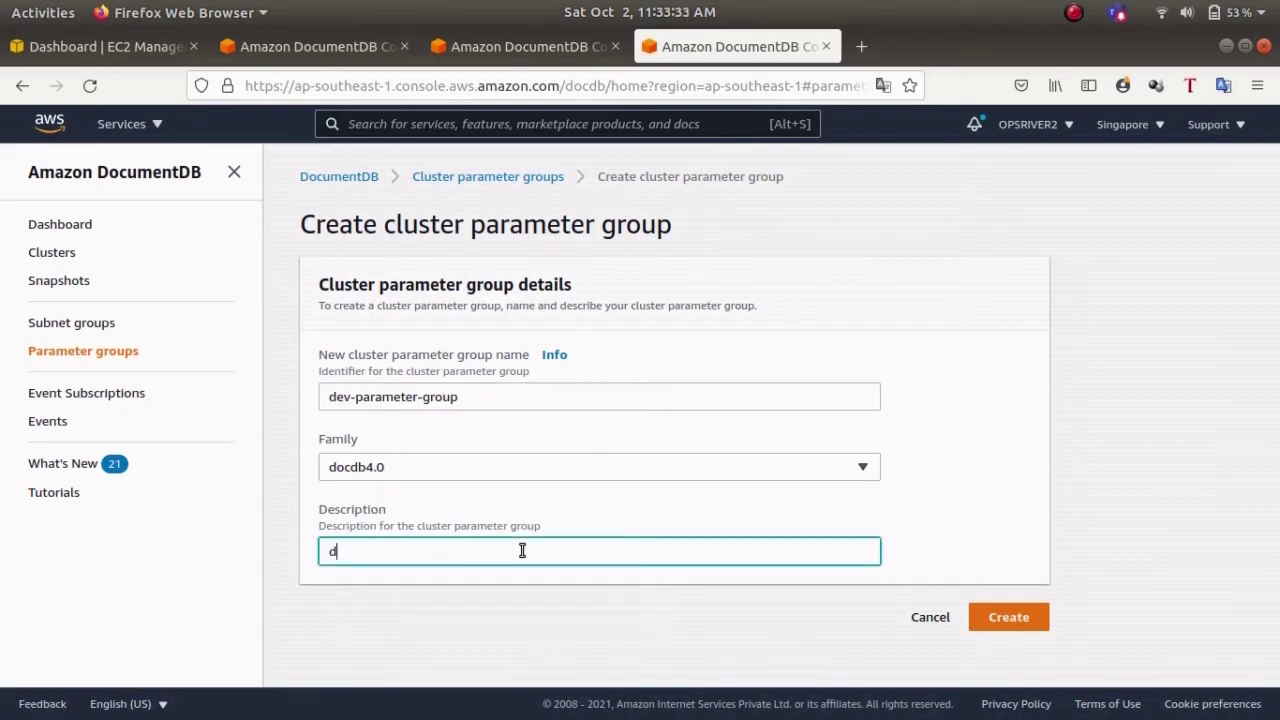
pyautogui.write('ev parameter f')
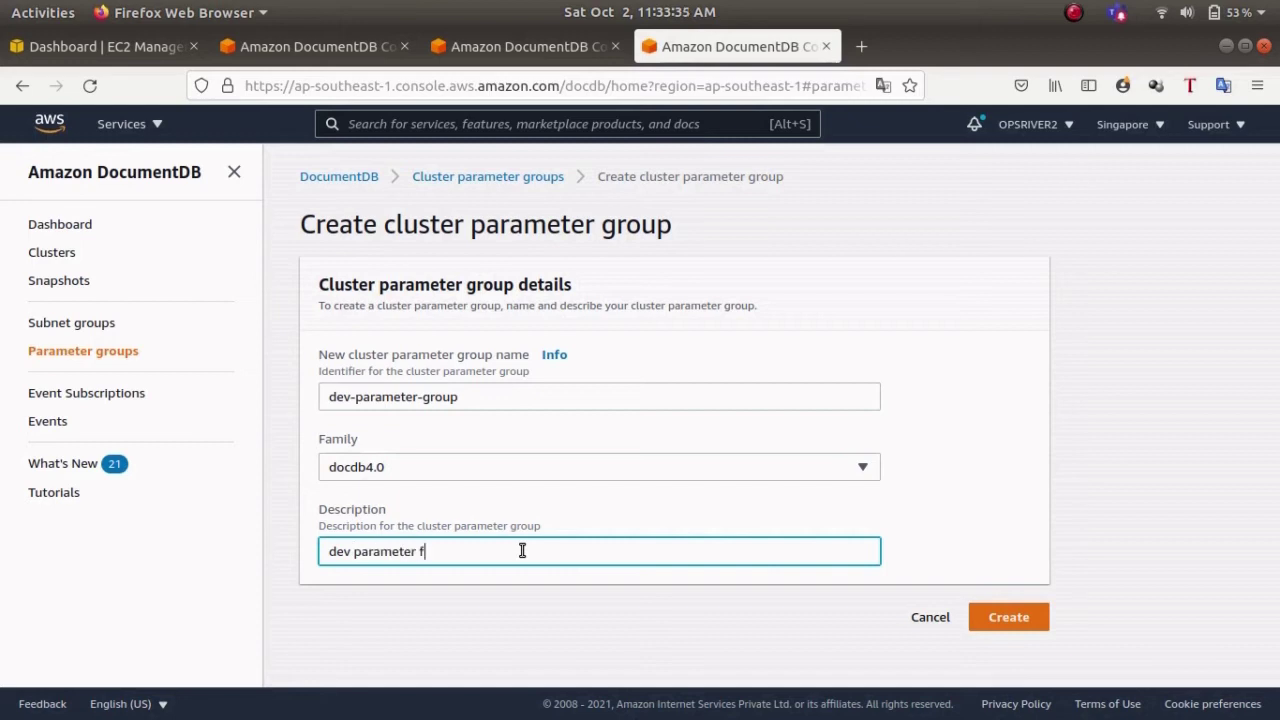
pyautogui.write('or 4.0')
pyautogui.click(992, 619)
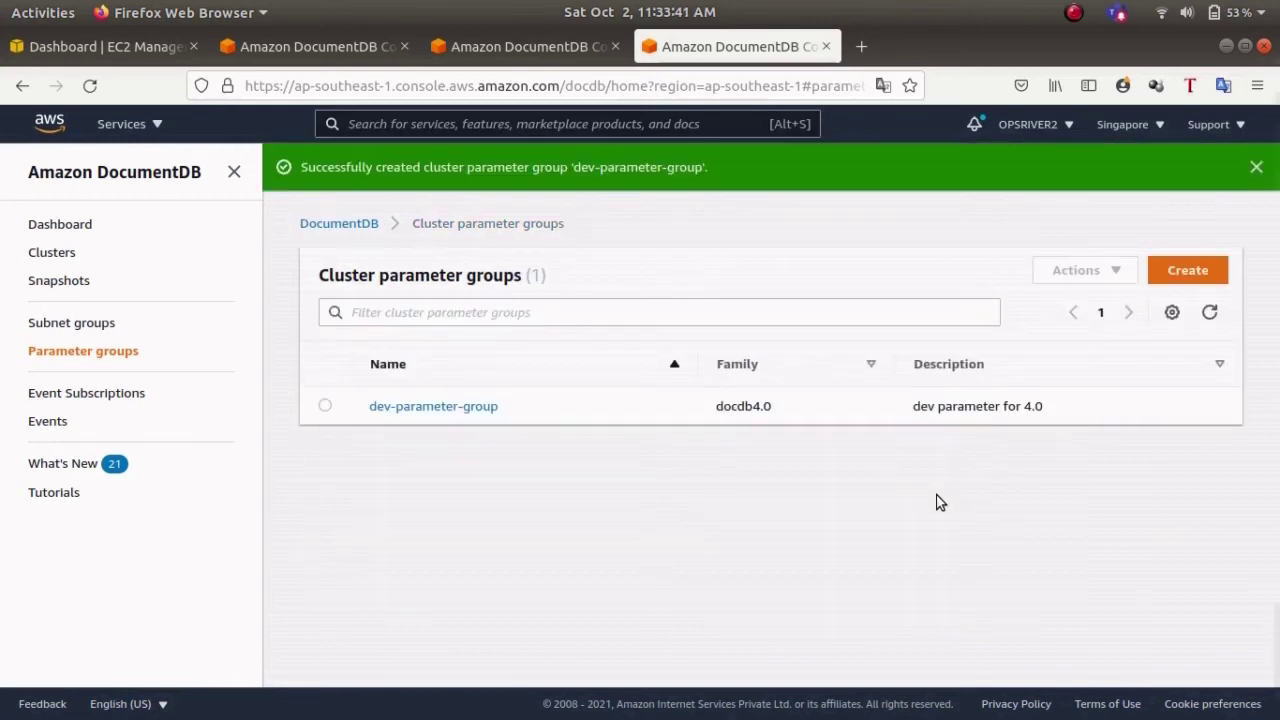
pyautogui.click(345, 46)
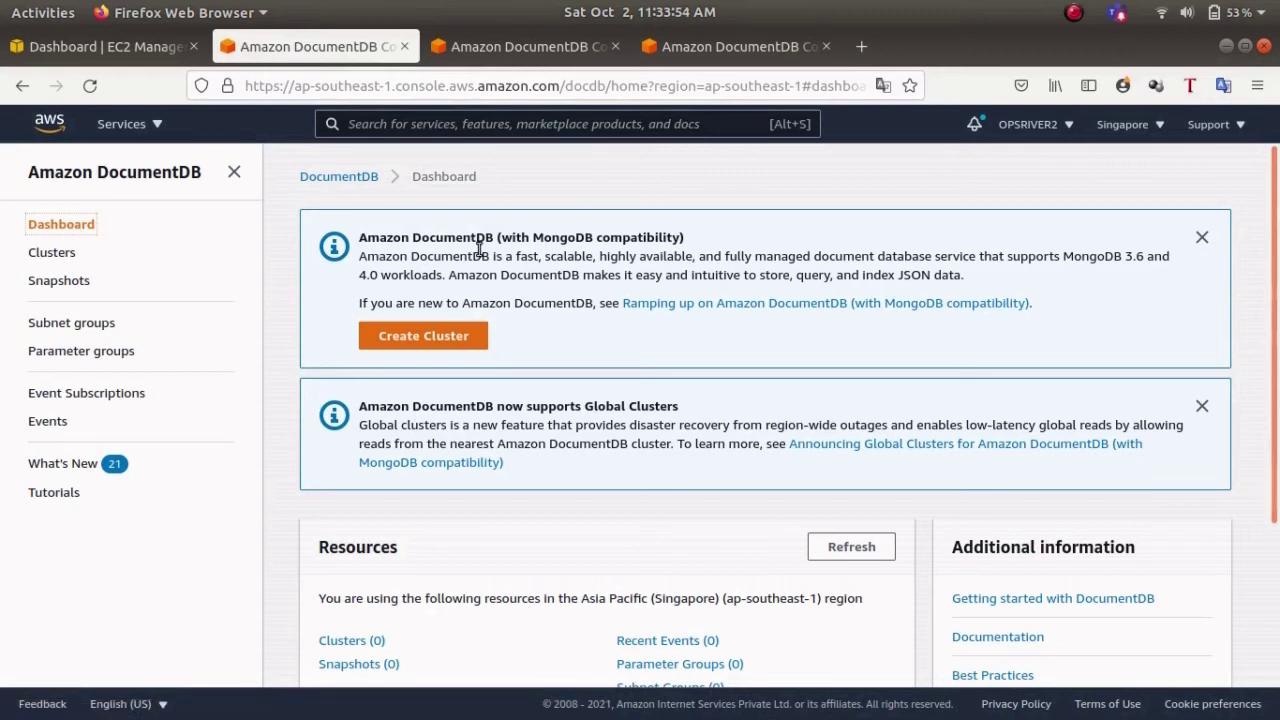
# Step: Search the console for 'documentdb' and open the Amazon DocumentDB service
pyautogui.click(357, 125)
pyautogui.write('docume')
pyautogui.press('BackSpace')
pyautogui.press('BackSpace')
pyautogui.press('BackSpace')
pyautogui.press('BackSpace')
pyautogui.press('BackSpace')
pyautogui.press('BackSpace')
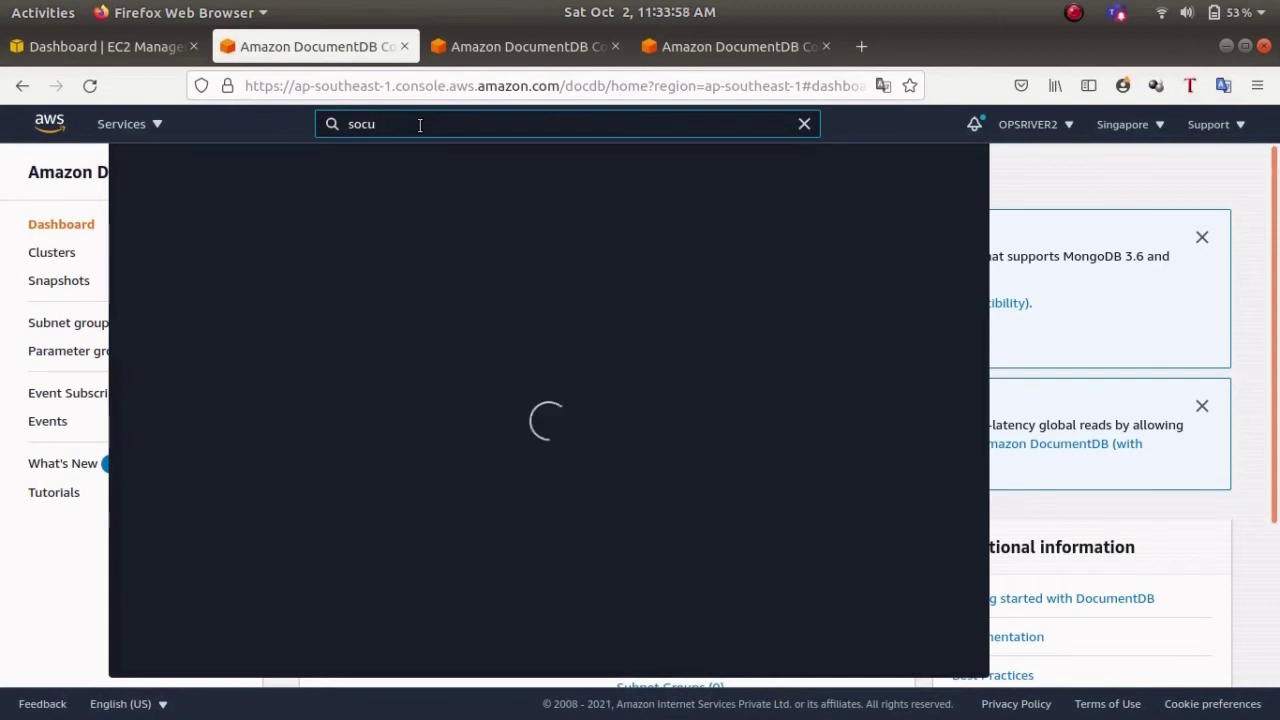
pyautogui.write('documentd')
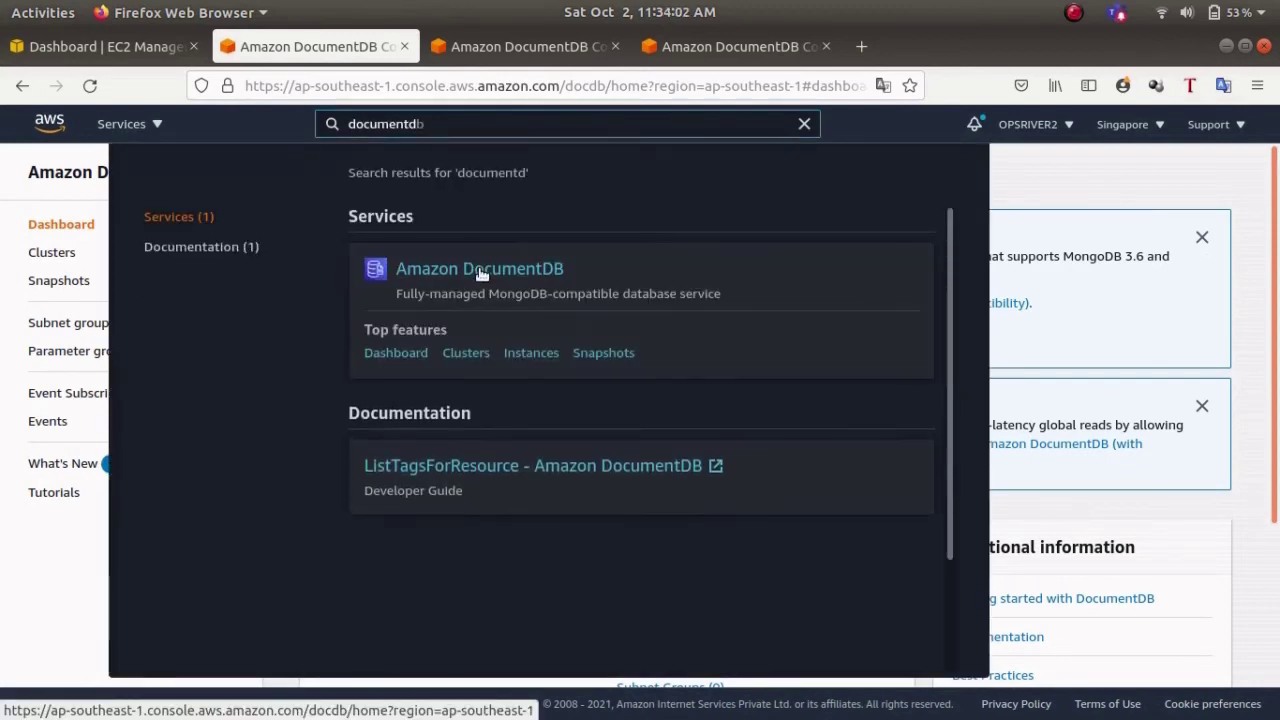
pyautogui.click(482, 271)
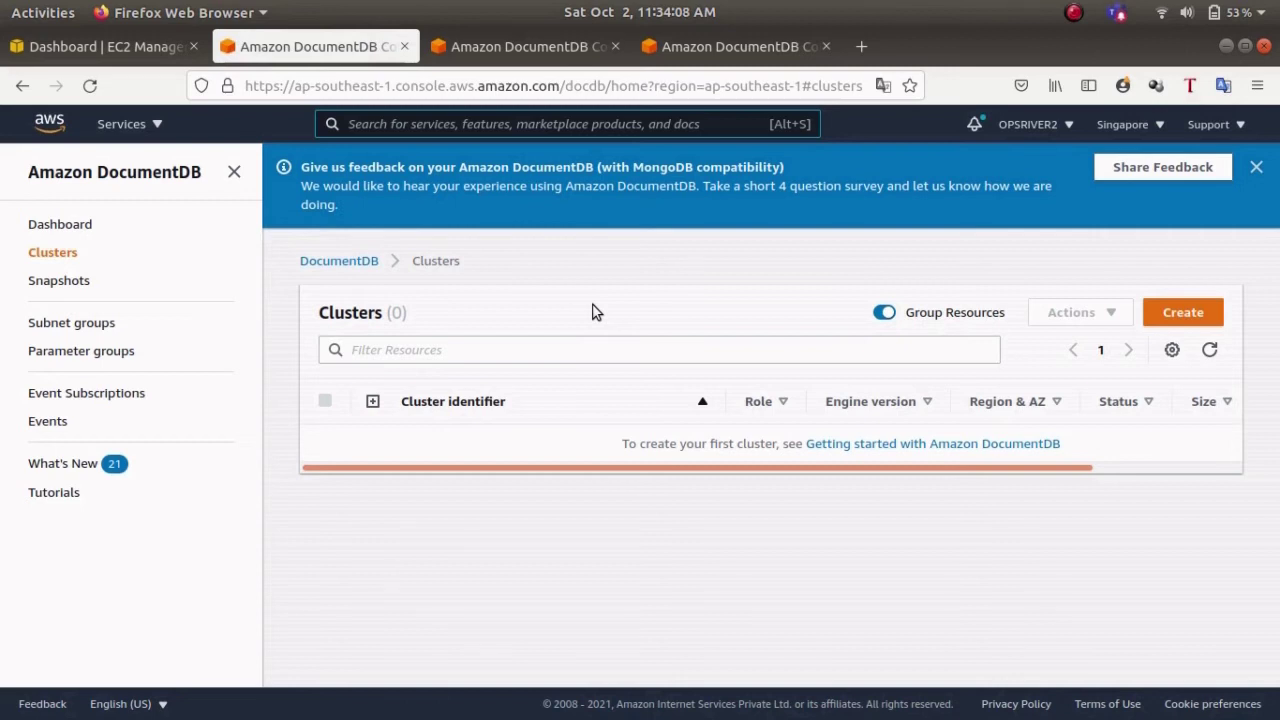
# Step: Start a new cluster and replace the default cluster identifier with dev-mongo
pyautogui.click(1182, 312)
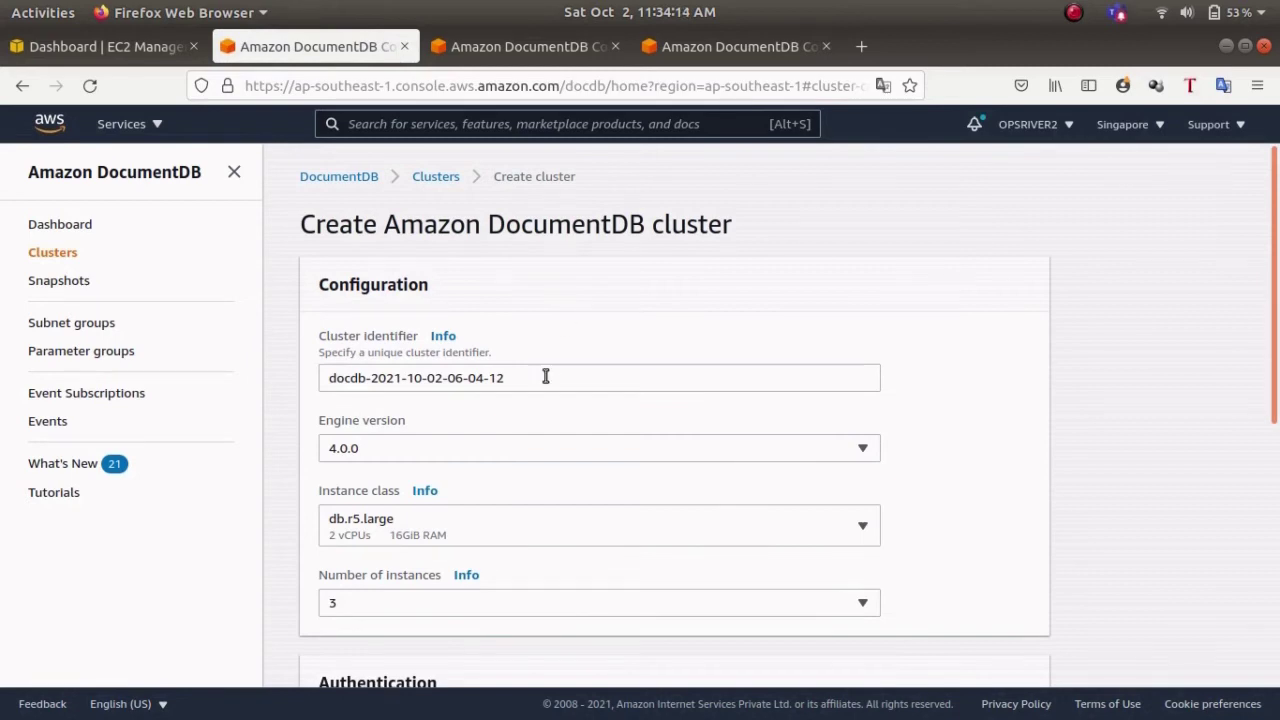
pyautogui.click(545, 376)
pyautogui.press('BackSpace')
pyautogui.press('BackSpace')
pyautogui.press('BackSpace')
pyautogui.press('BackSpace')
pyautogui.press('BackSpace')
pyautogui.press('BackSpace')
pyautogui.press('BackSpace')
pyautogui.press('BackSpace')
pyautogui.press('BackSpace')
pyautogui.press('BackSpace')
pyautogui.press('BackSpace')
pyautogui.press('BackSpace')
pyautogui.press('BackSpace')
pyautogui.press('BackSpace')
pyautogui.press('BackSpace')
pyautogui.press('BackSpace')
pyautogui.press('BackSpace')
pyautogui.press('BackSpace')
pyautogui.press('BackSpace')
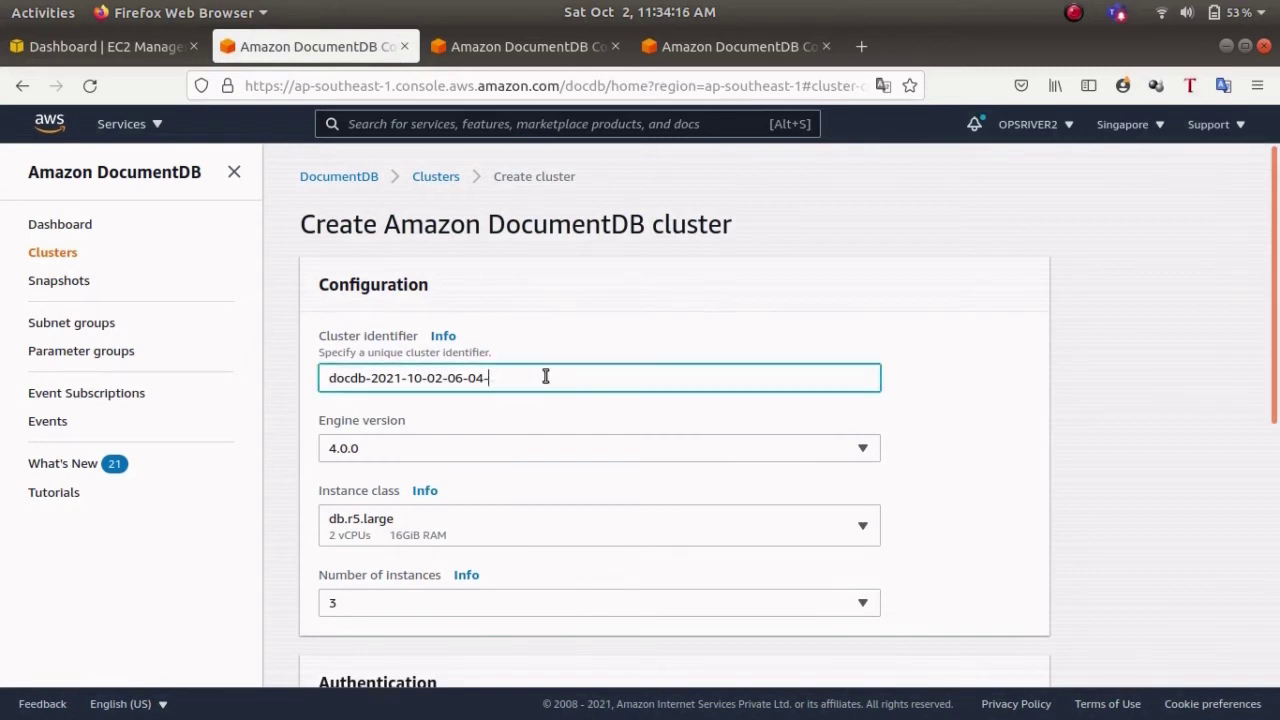
pyautogui.press('BackSpace')
pyautogui.press('BackSpace')
pyautogui.press('BackSpace')
pyautogui.press('BackSpace')
pyautogui.press('BackSpace')
pyautogui.press('BackSpace')
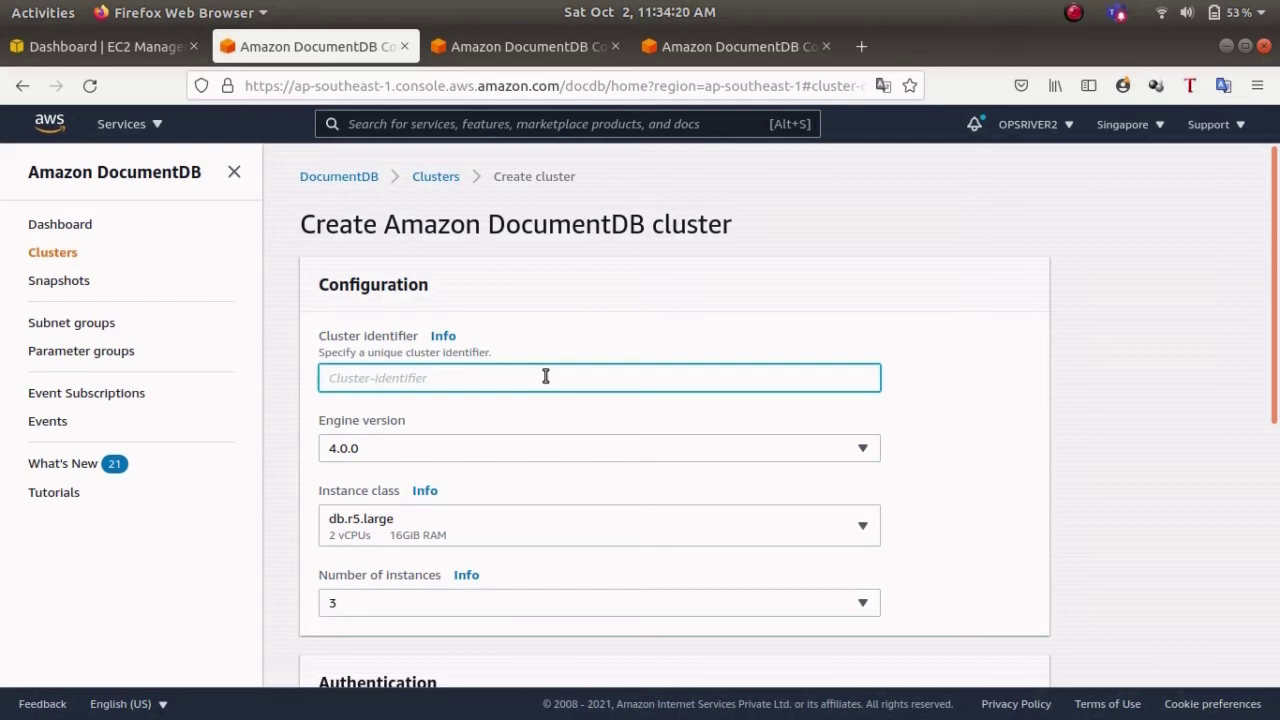
pyautogui.write('dev-mongo4.0')
pyautogui.scroll(-2, 545, 376)
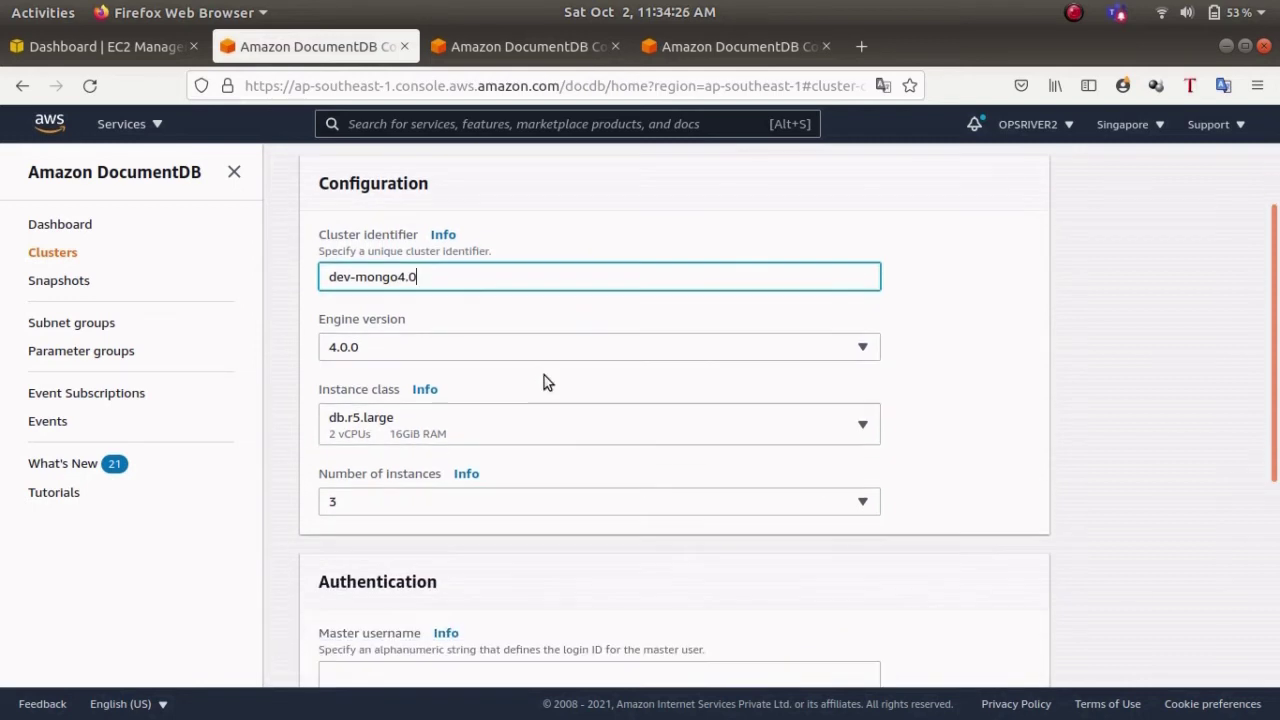
pyautogui.press('BackSpace')
pyautogui.press('BackSpace')
pyautogui.press('BackSpace')
# Step: Keep engine version 4.0.0 and choose the db.t3.medium instance class
pyautogui.click(622, 356)
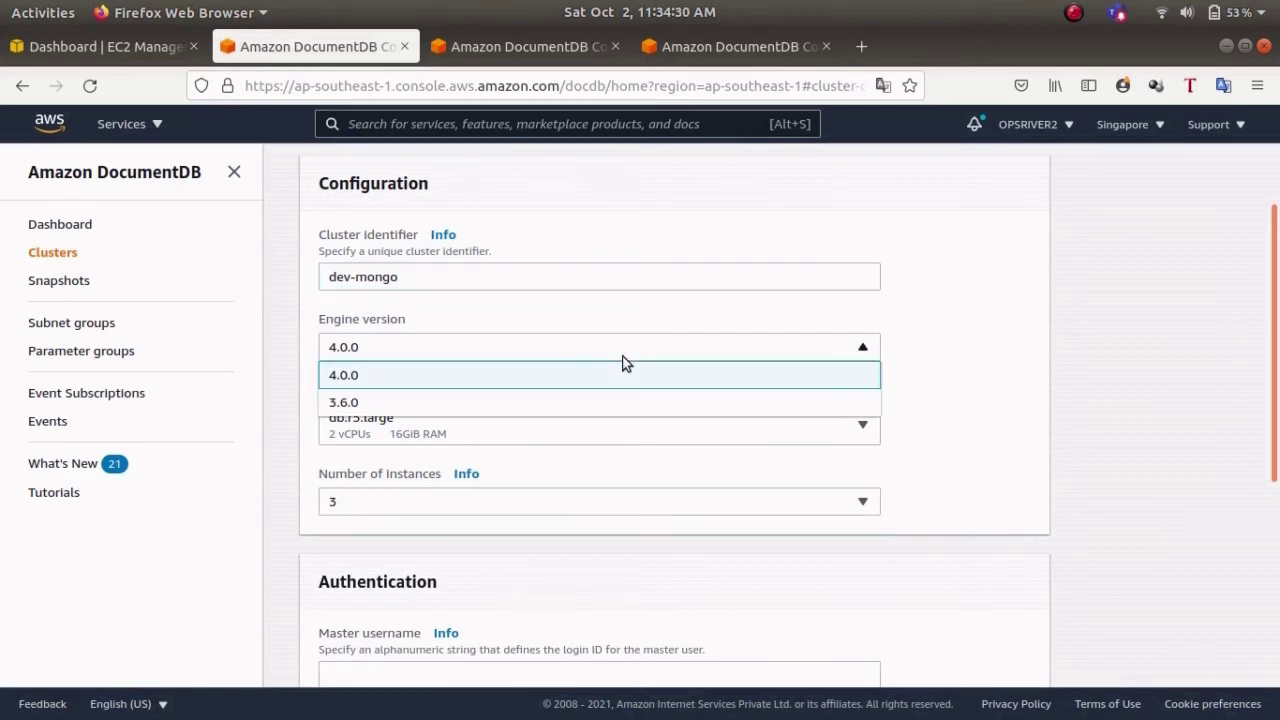
pyautogui.click(622, 374)
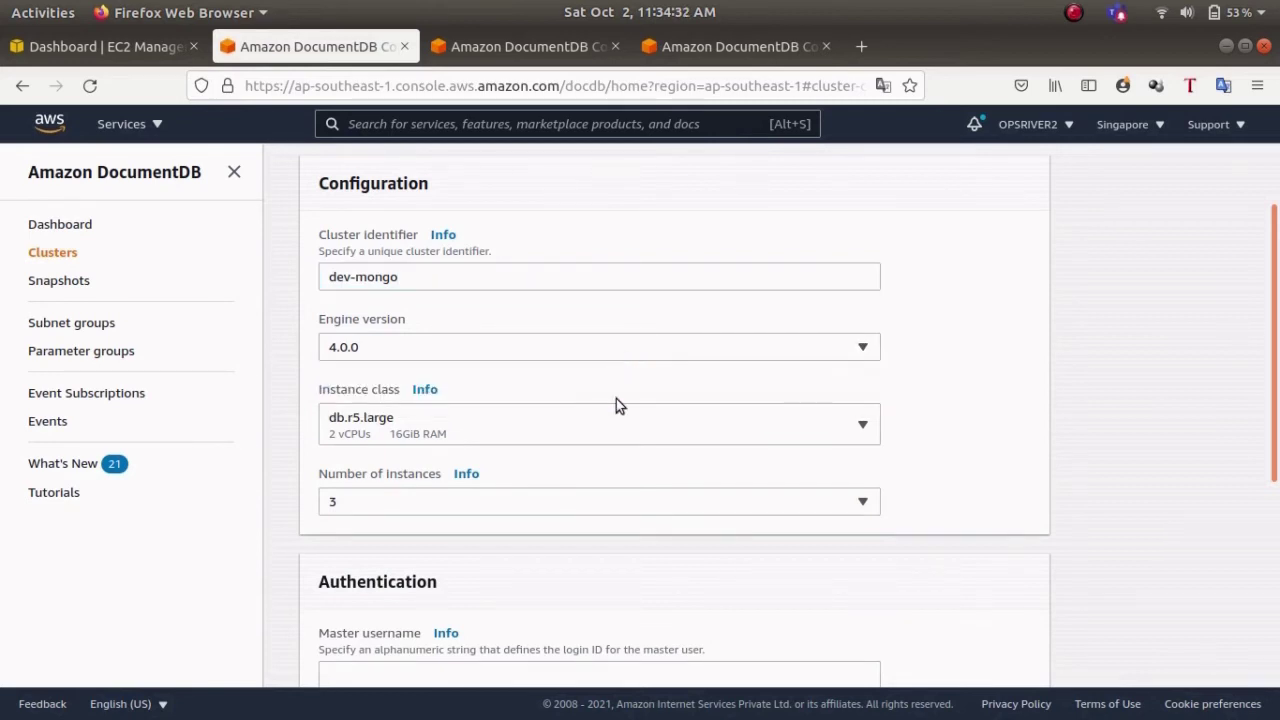
pyautogui.scroll(-2, 616, 403)
pyautogui.click(709, 321)
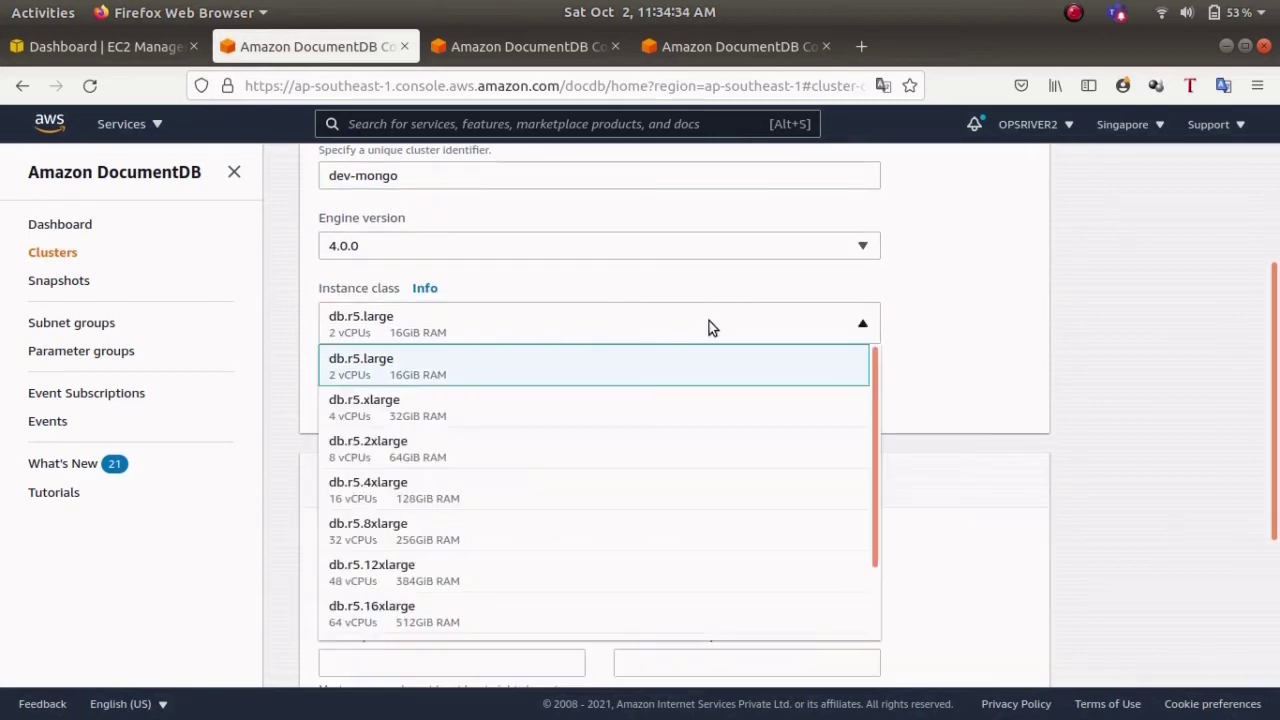
pyautogui.scroll(-2, 631, 499)
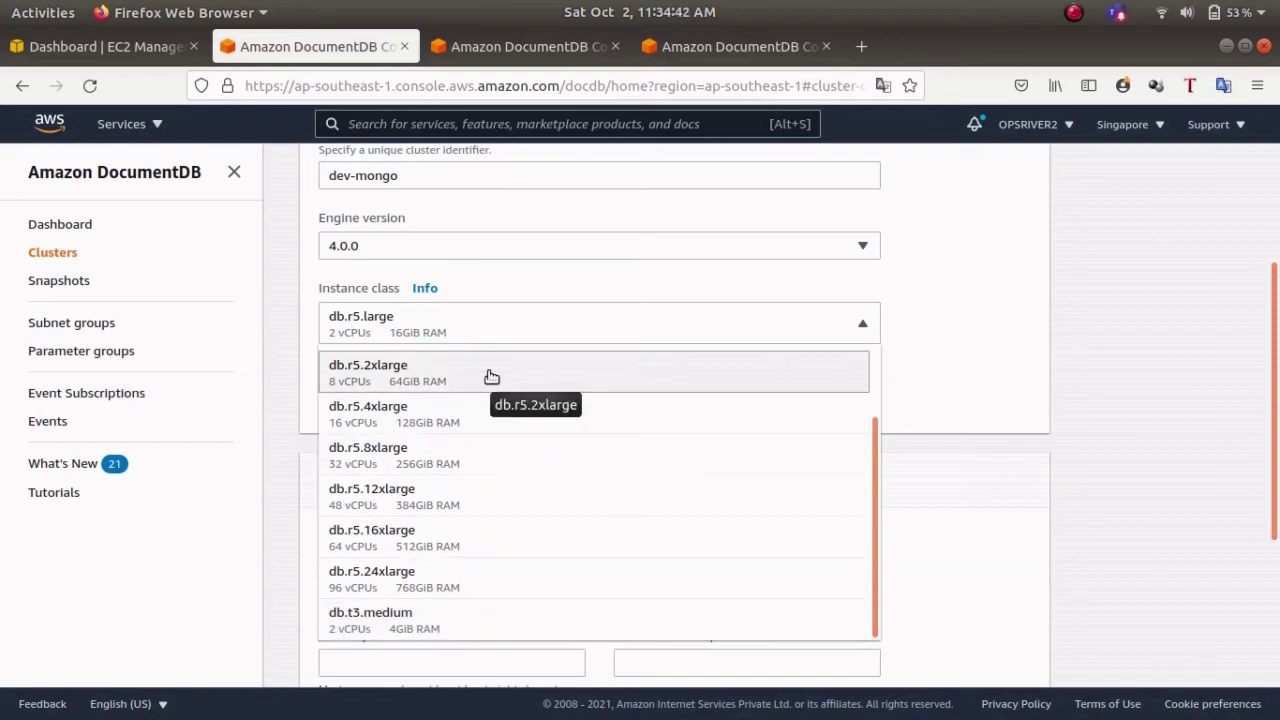
pyautogui.click(486, 613)
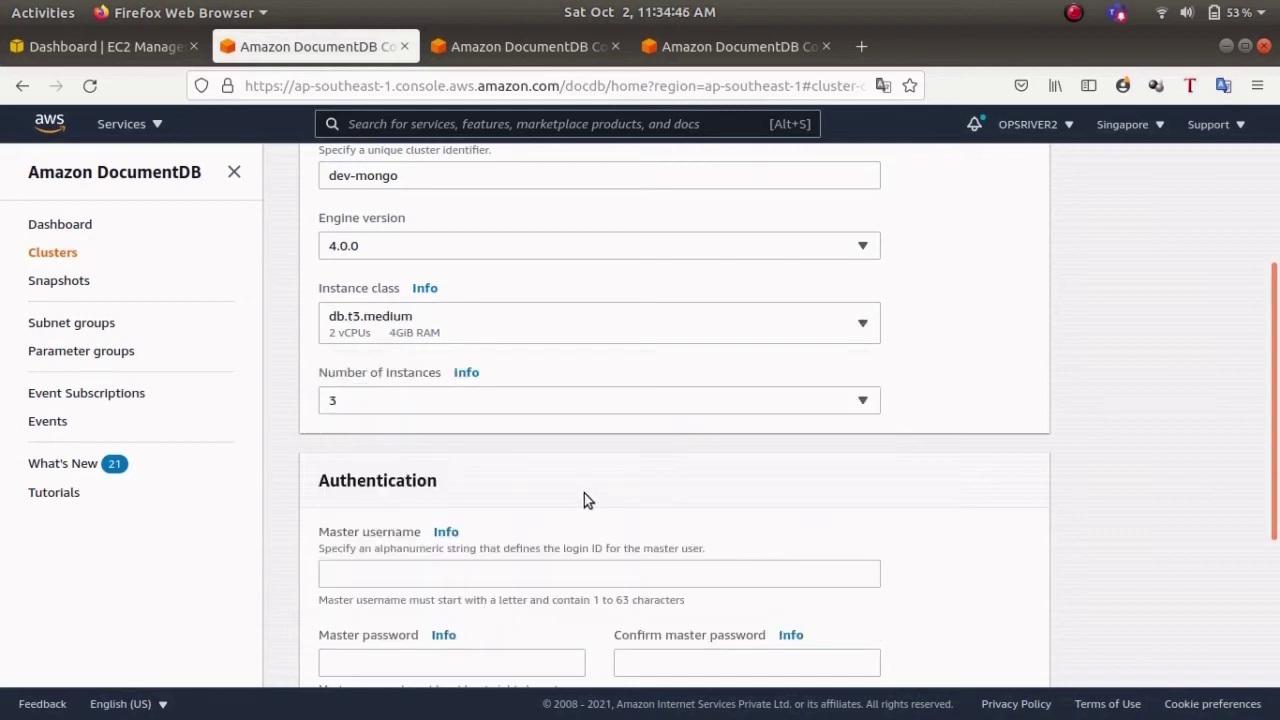
# Step: Set the number of instances in the cluster to 1
pyautogui.click(863, 403)
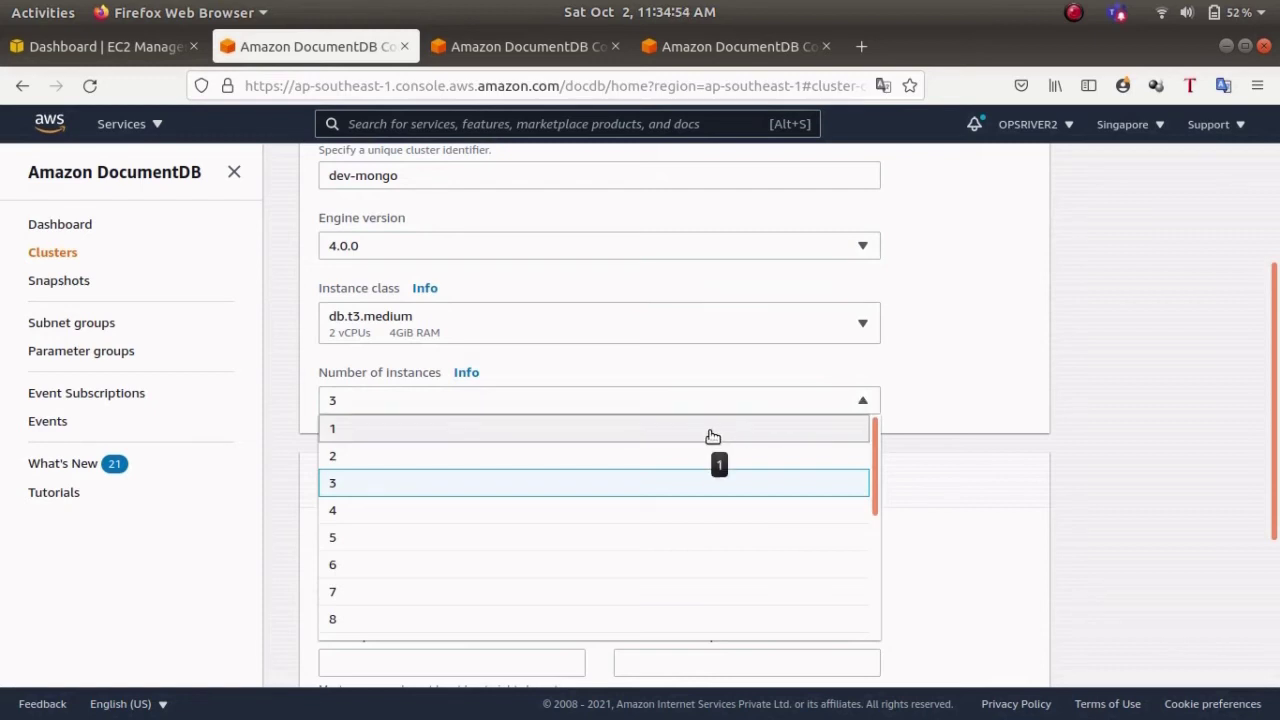
pyautogui.click(918, 394)
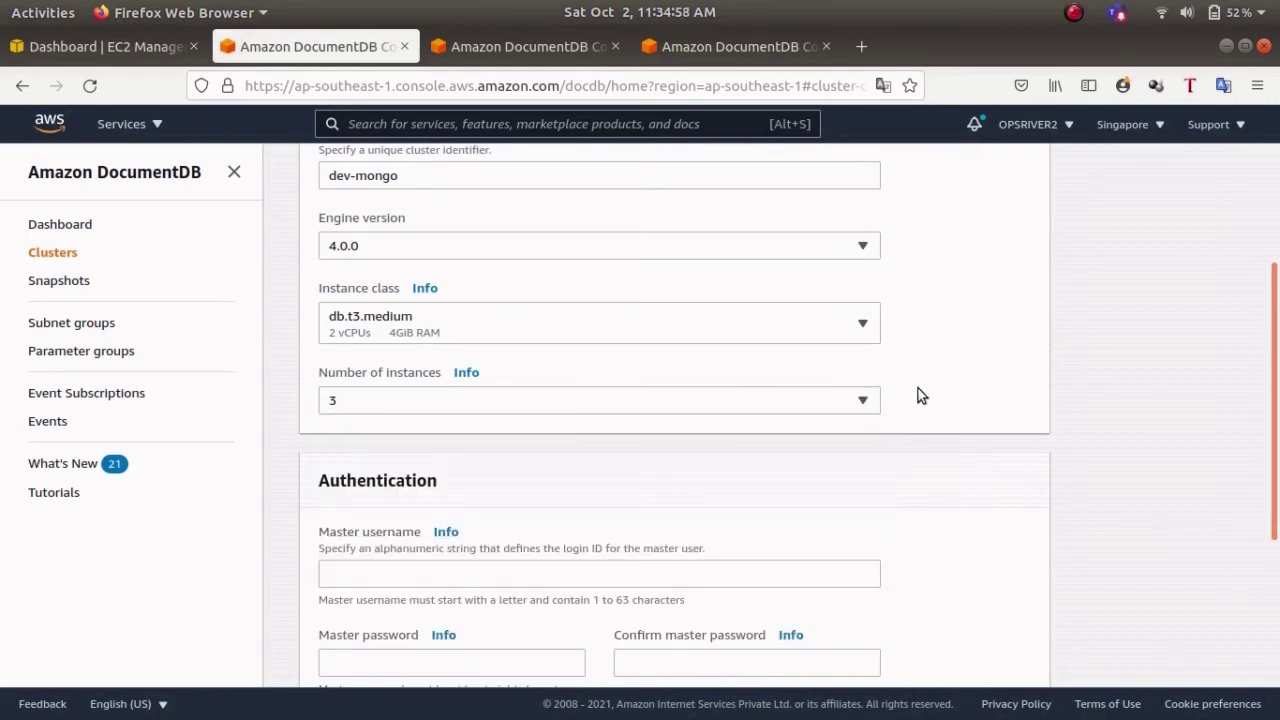
pyautogui.scroll(-2, 918, 395)
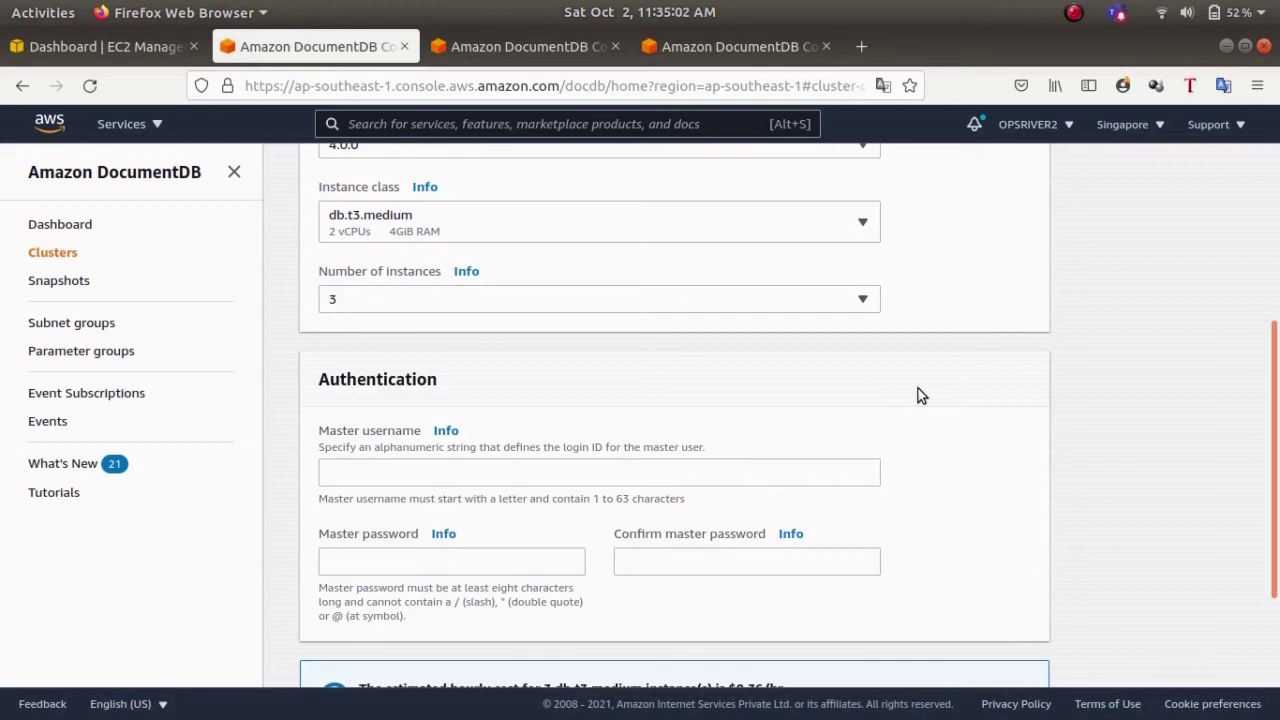
pyautogui.click(864, 302)
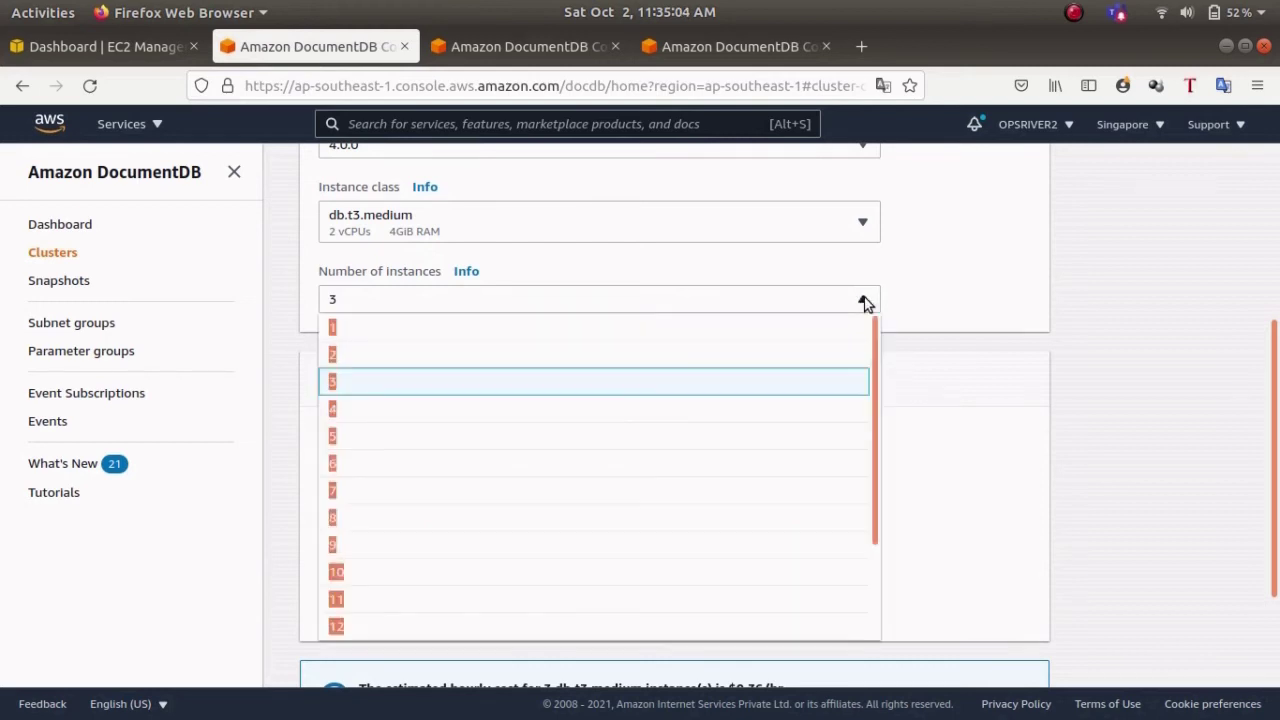
pyautogui.click(724, 330)
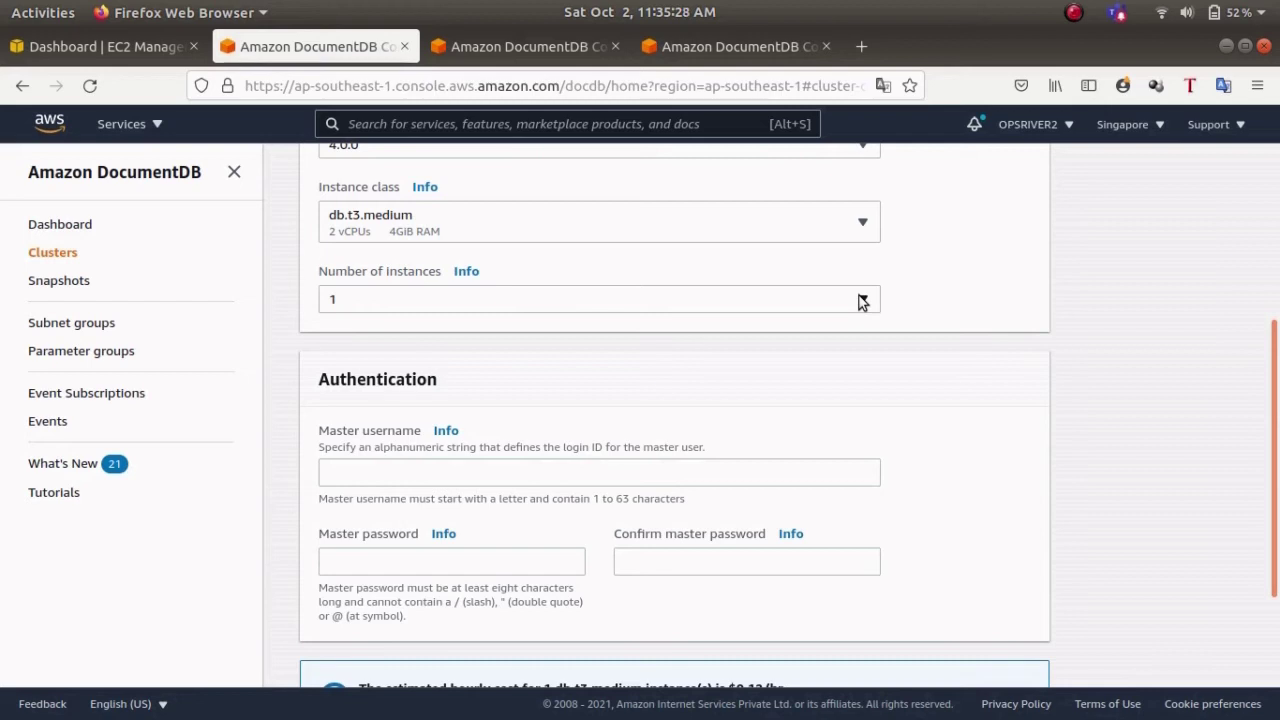
# Step: Set the cluster's master username to admin2
pyautogui.scroll(-3, 803, 420)
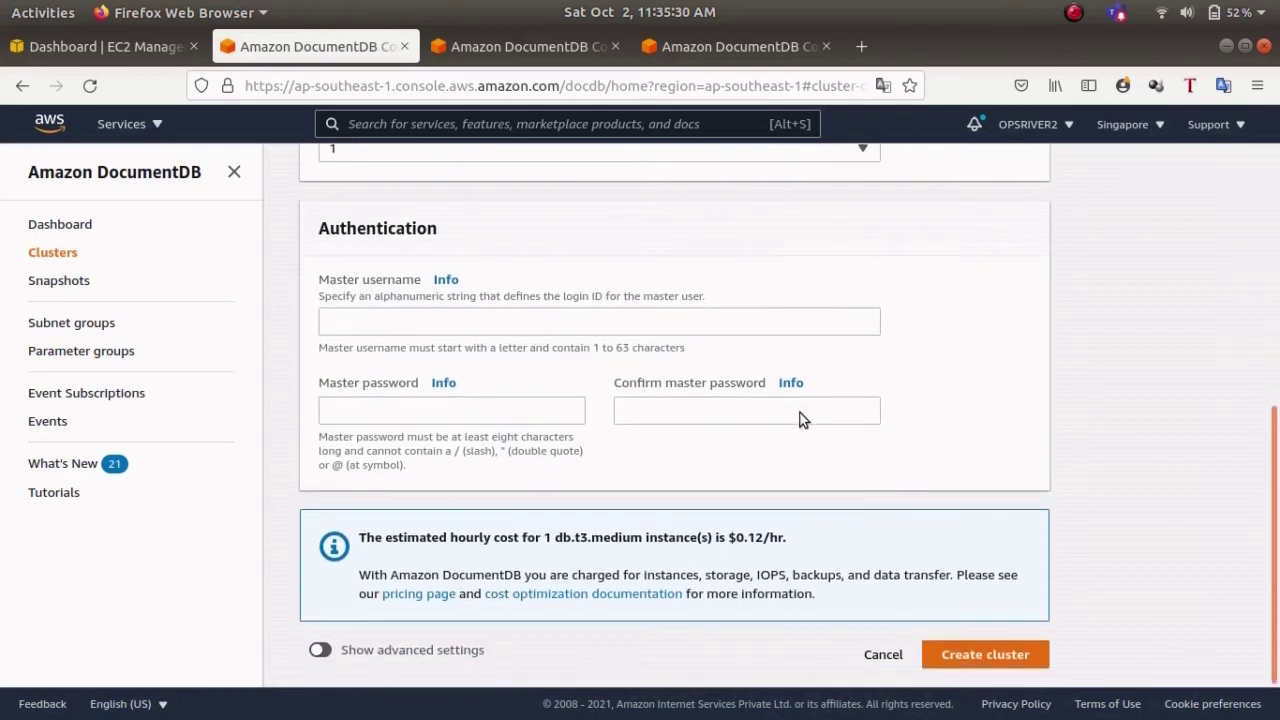
pyautogui.click(605, 329)
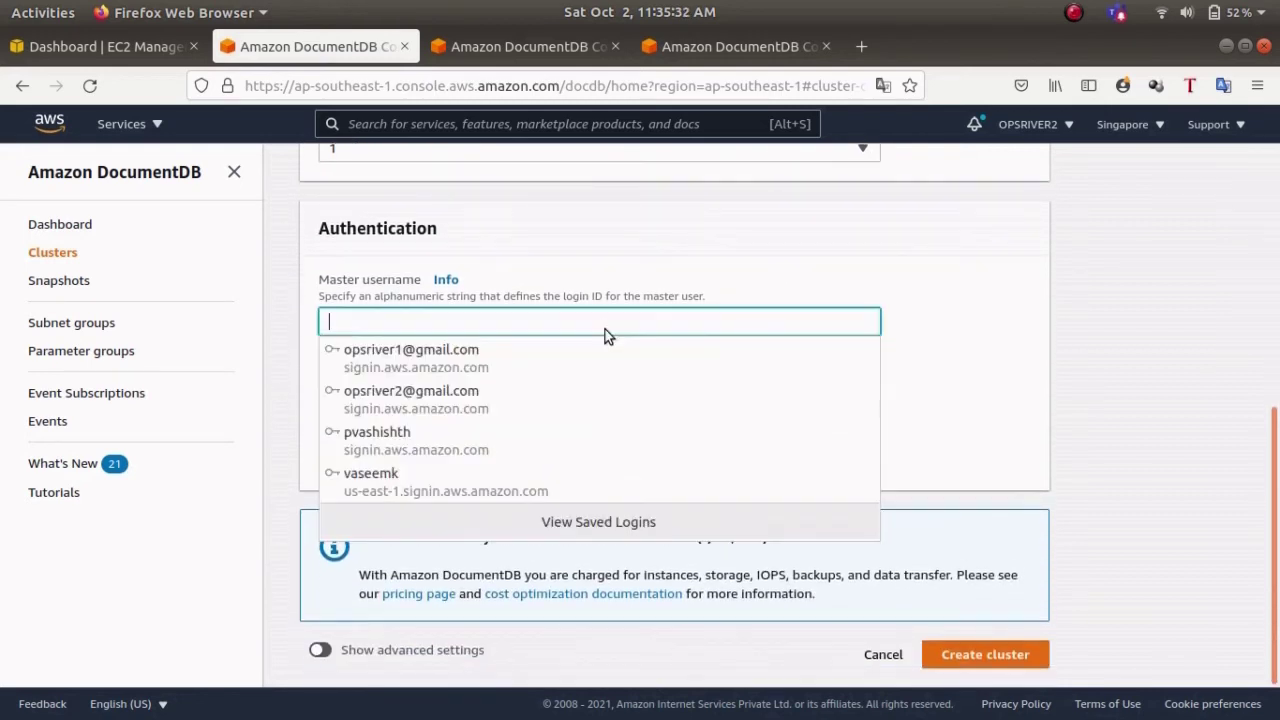
pyautogui.write('admin')
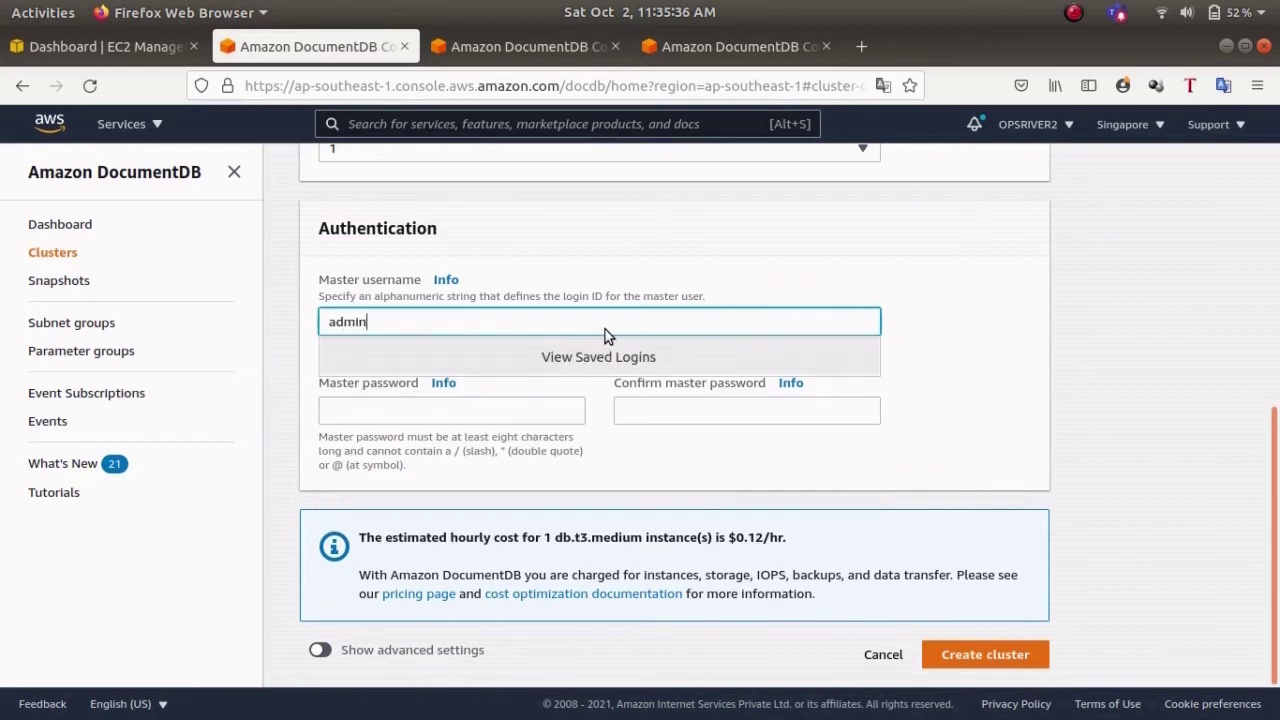
pyautogui.press('Escape')
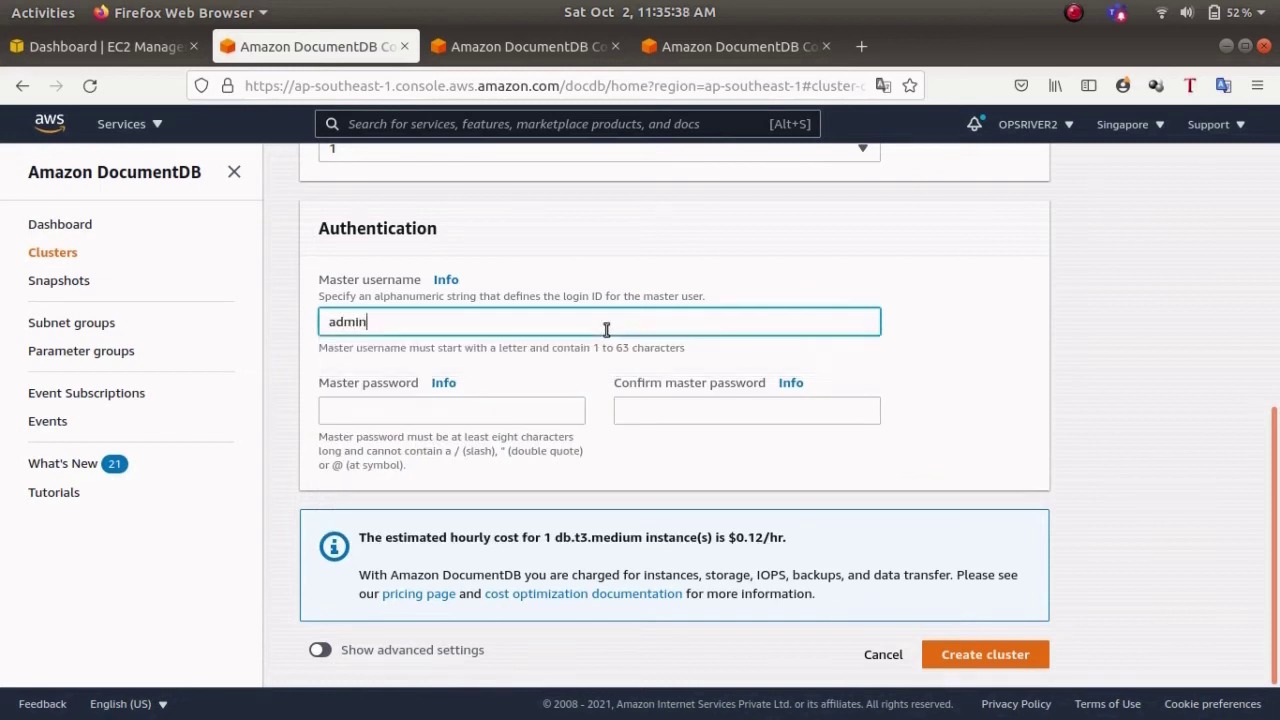
pyautogui.write('2')
pyautogui.click(1027, 417)
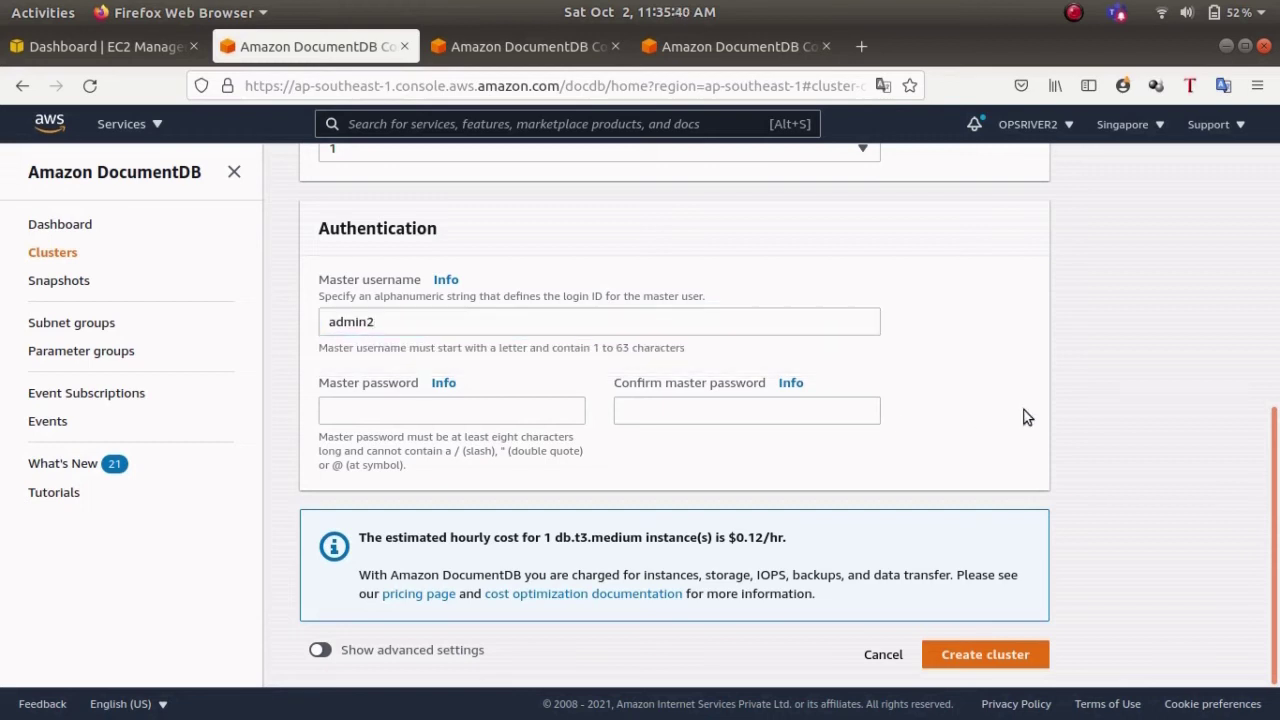
# Step: Generate a master password and paste a copy into the text-editor notes
pyautogui.click(530, 412)
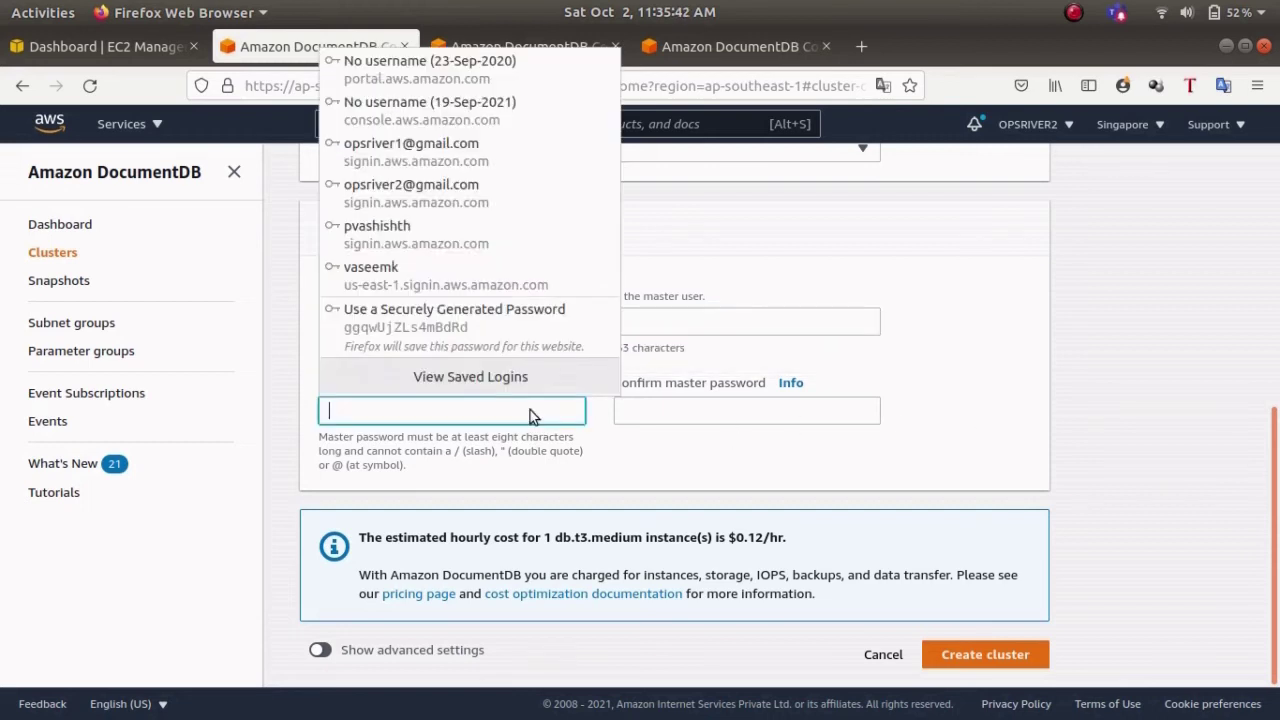
pyautogui.click(470, 320)
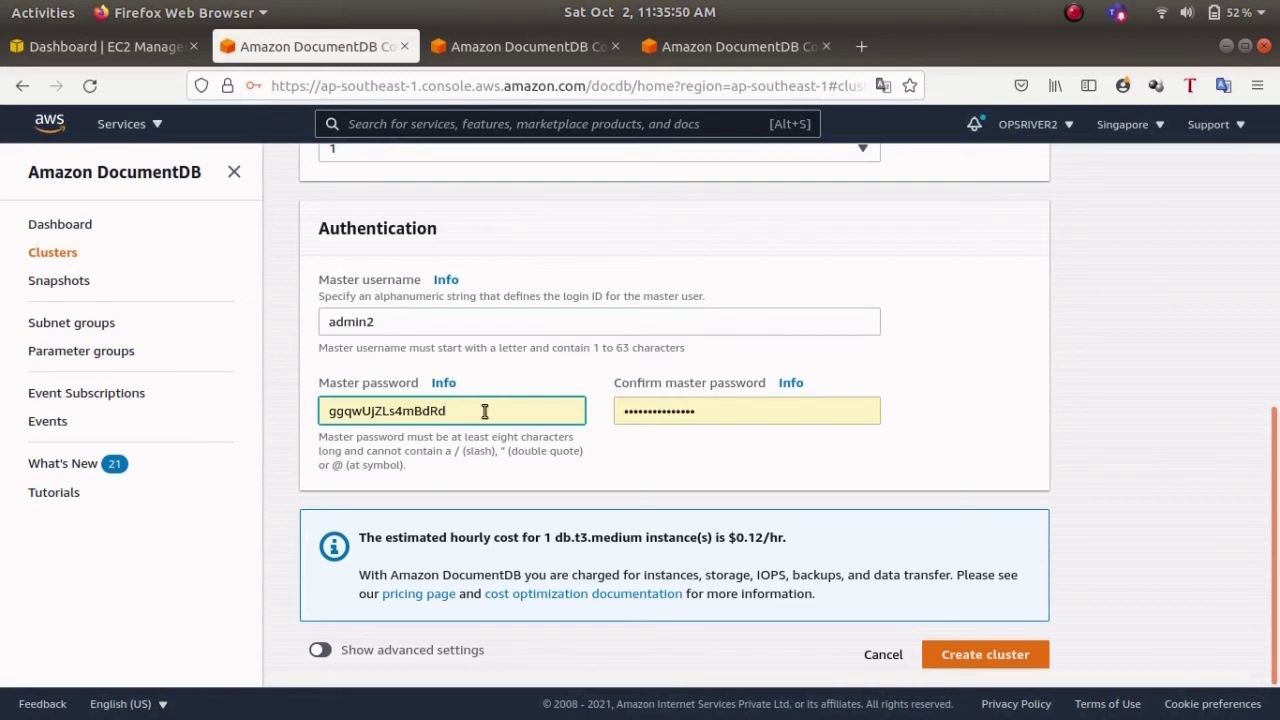
pyautogui.doubleClick(406, 410)
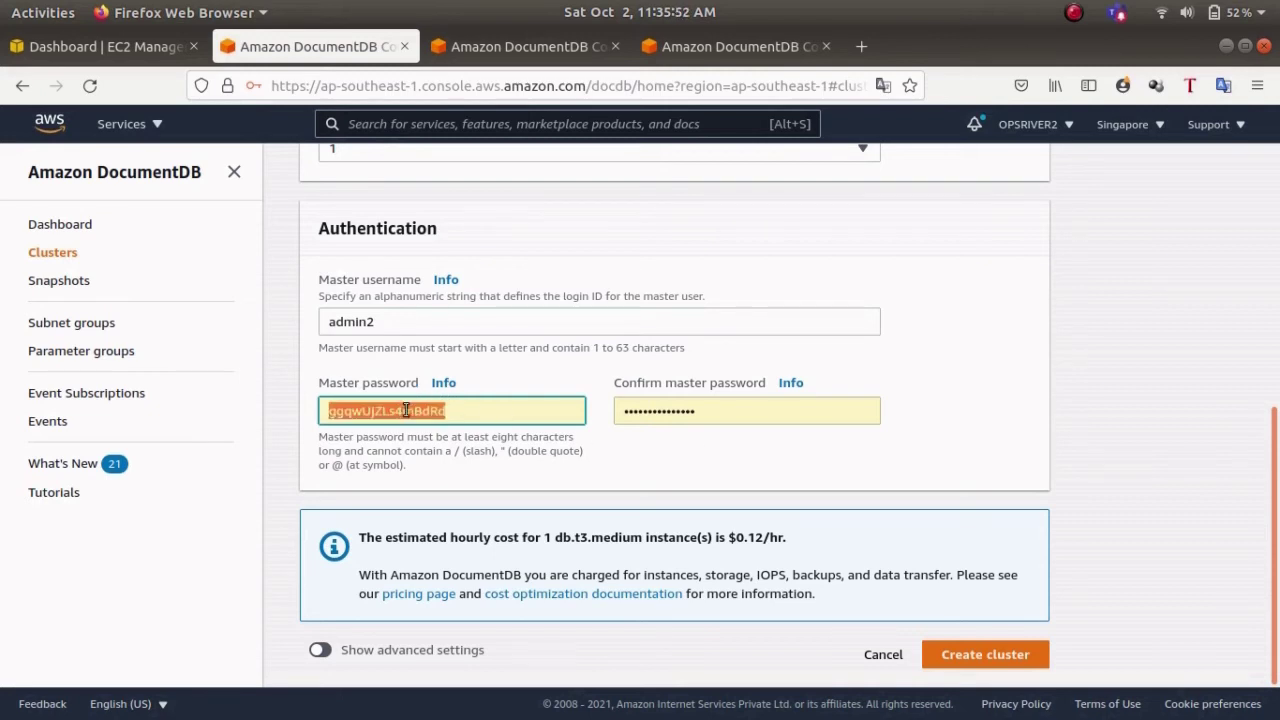
pyautogui.hotkey('alt', 'Tab')
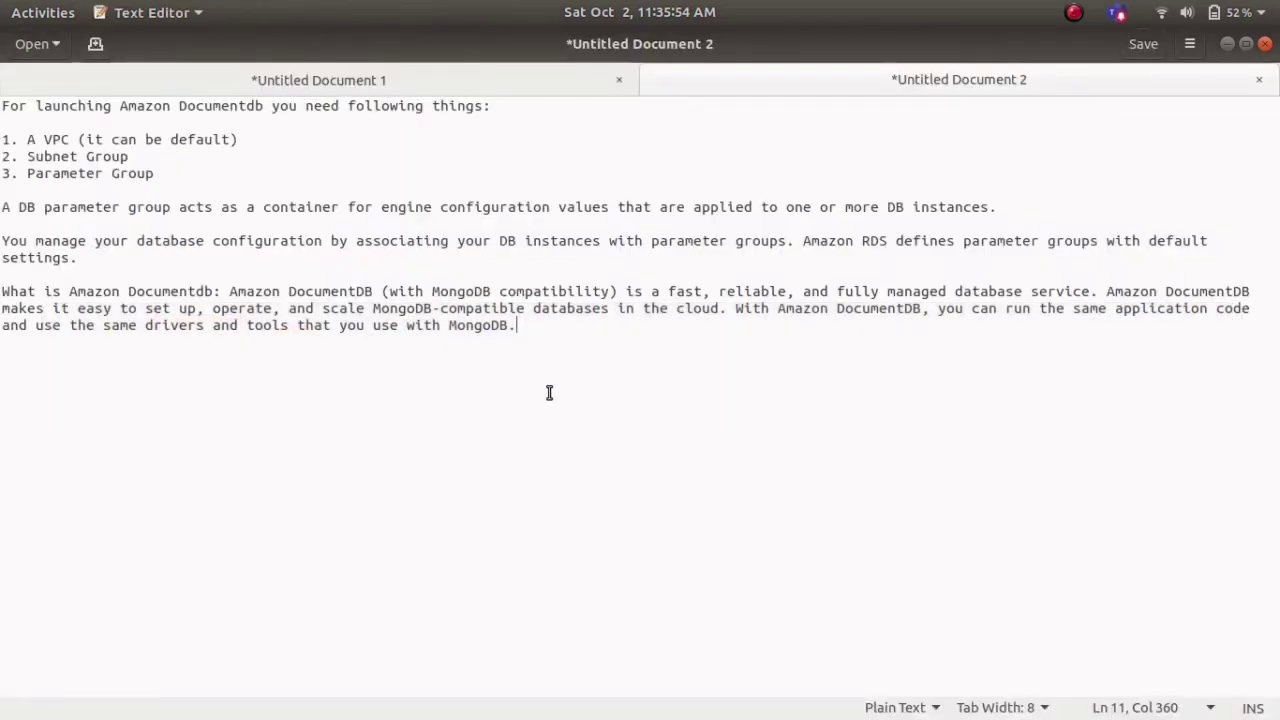
pyautogui.press('Return')
pyautogui.press('Return')
pyautogui.press('Return')
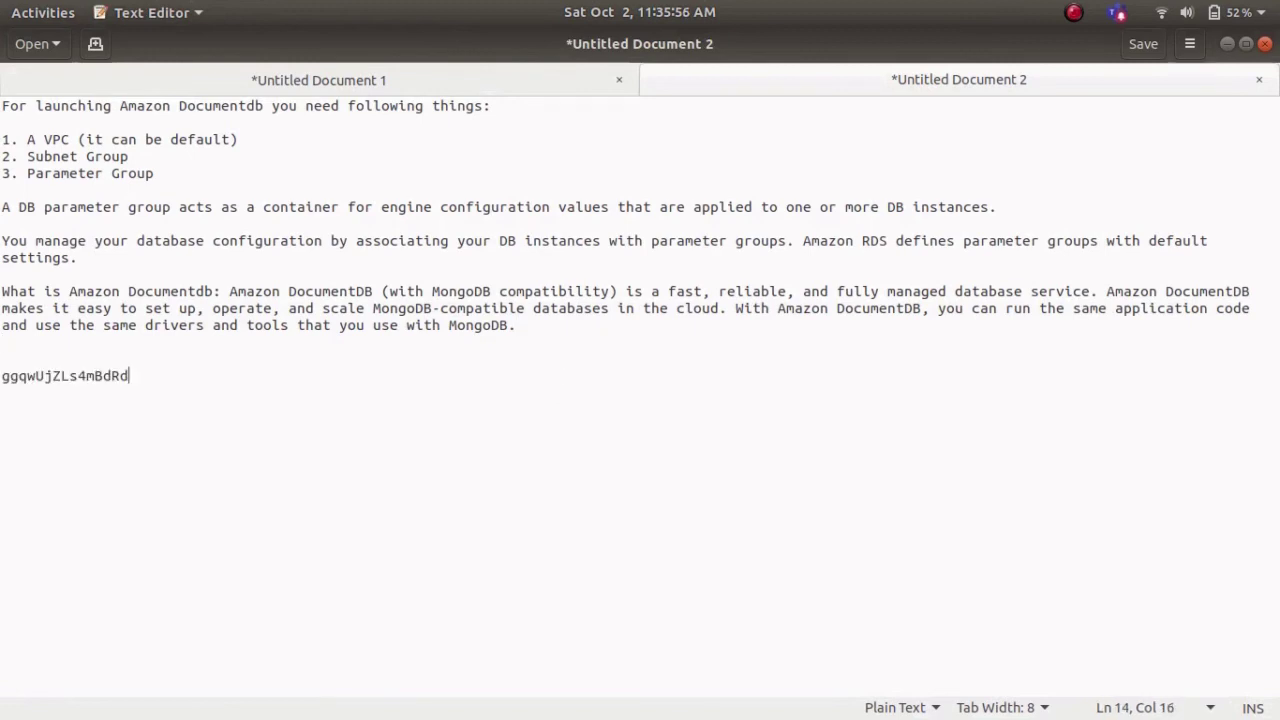
pyautogui.hotkey('alt', 'Tab')
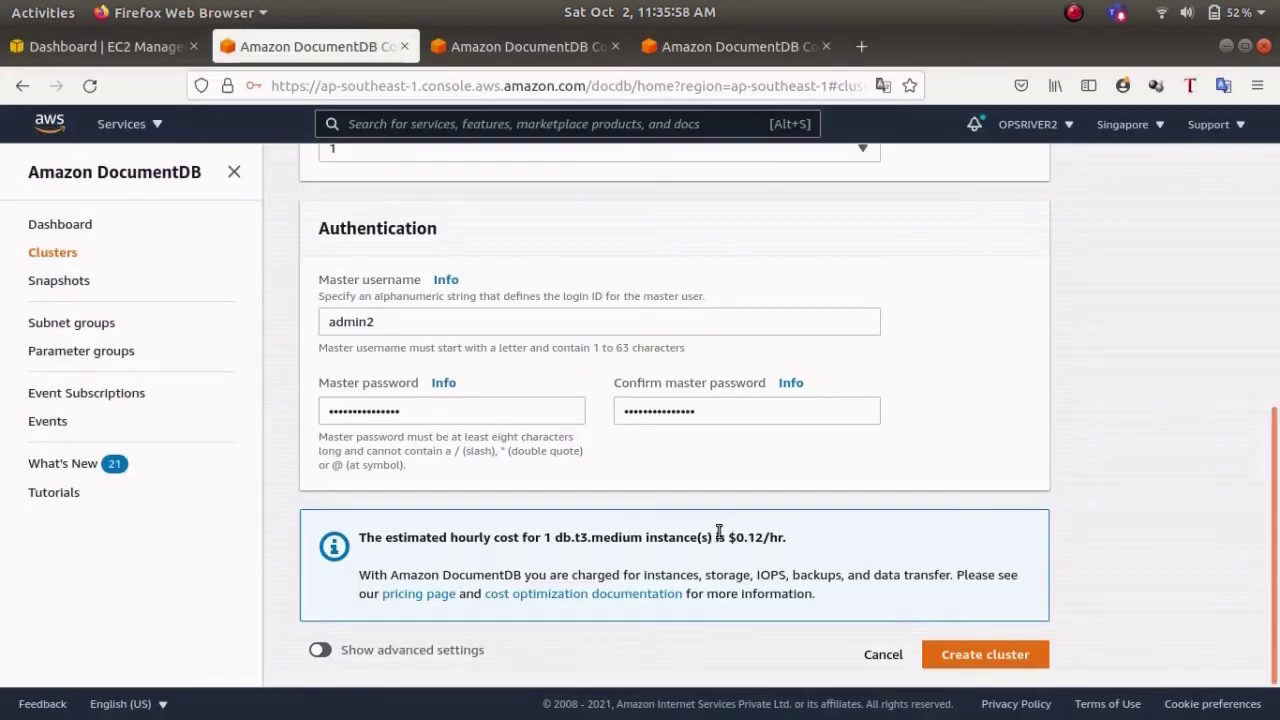
# Step: Show advanced settings and confirm port 27017 with cluster parameter group dev-parameter-group
pyautogui.click(434, 654)
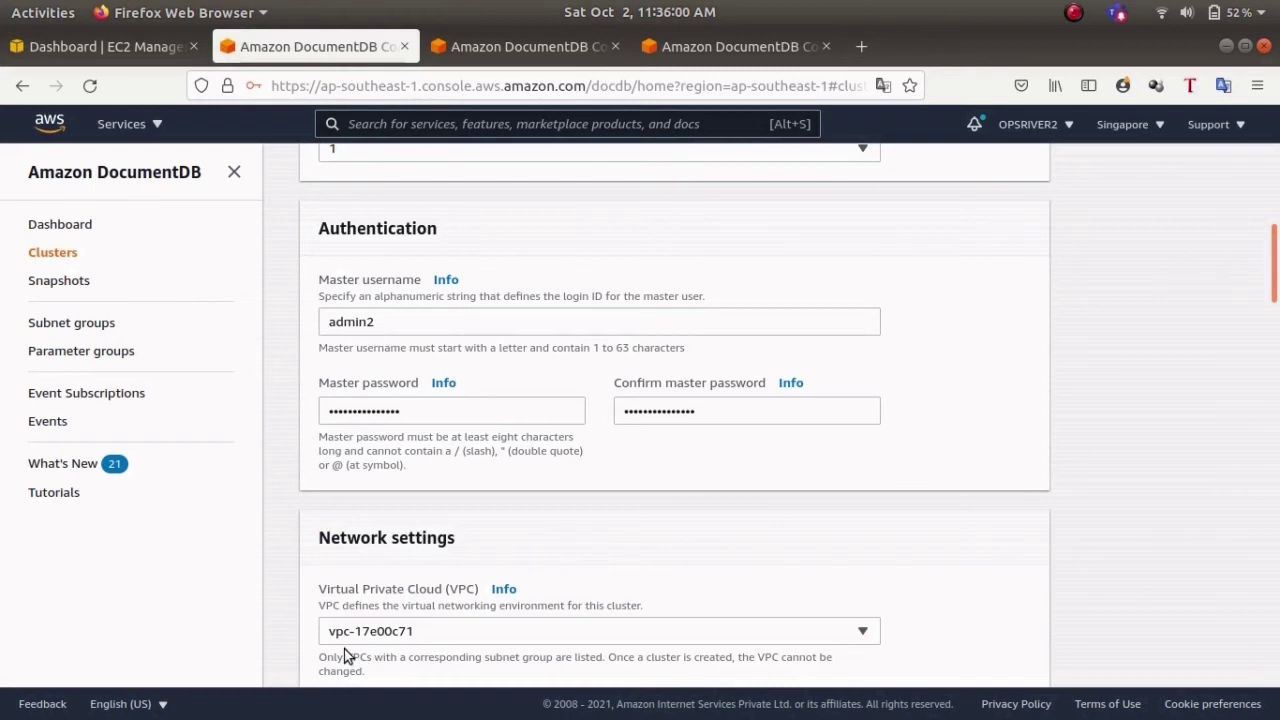
pyautogui.scroll(-3, 531, 572)
pyautogui.scroll(-2, 531, 572)
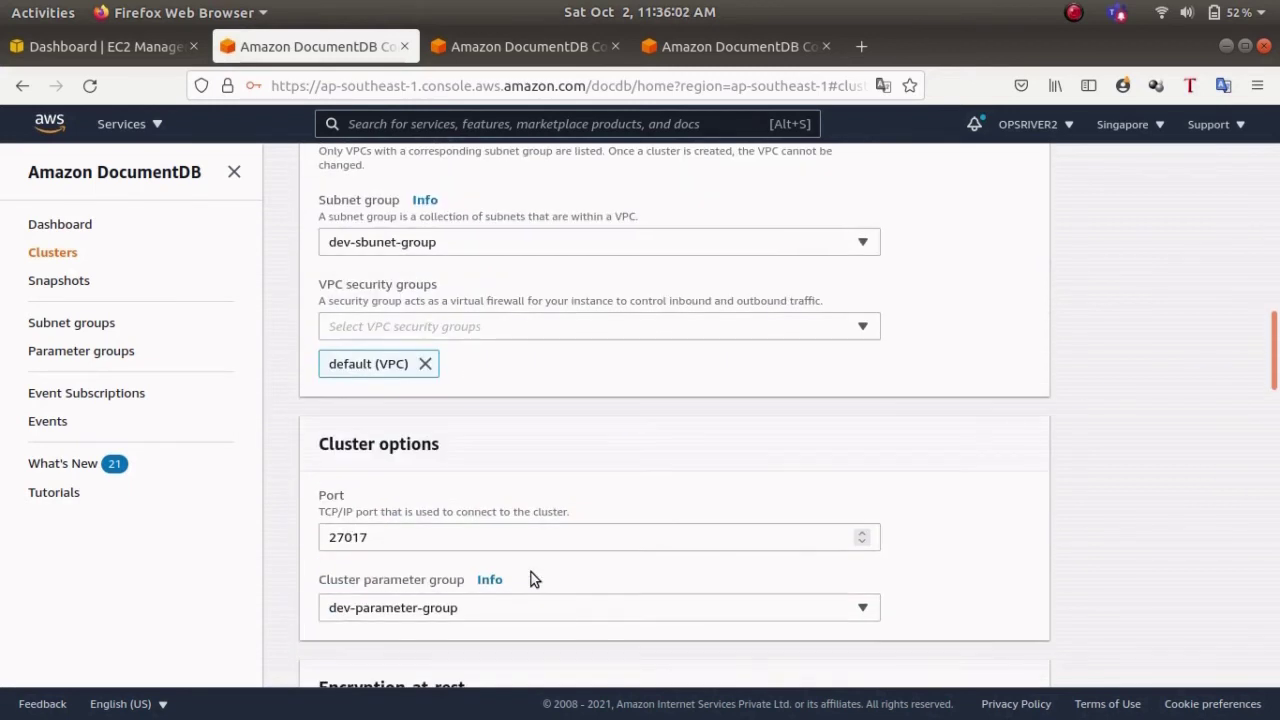
pyautogui.scroll(1, 531, 572)
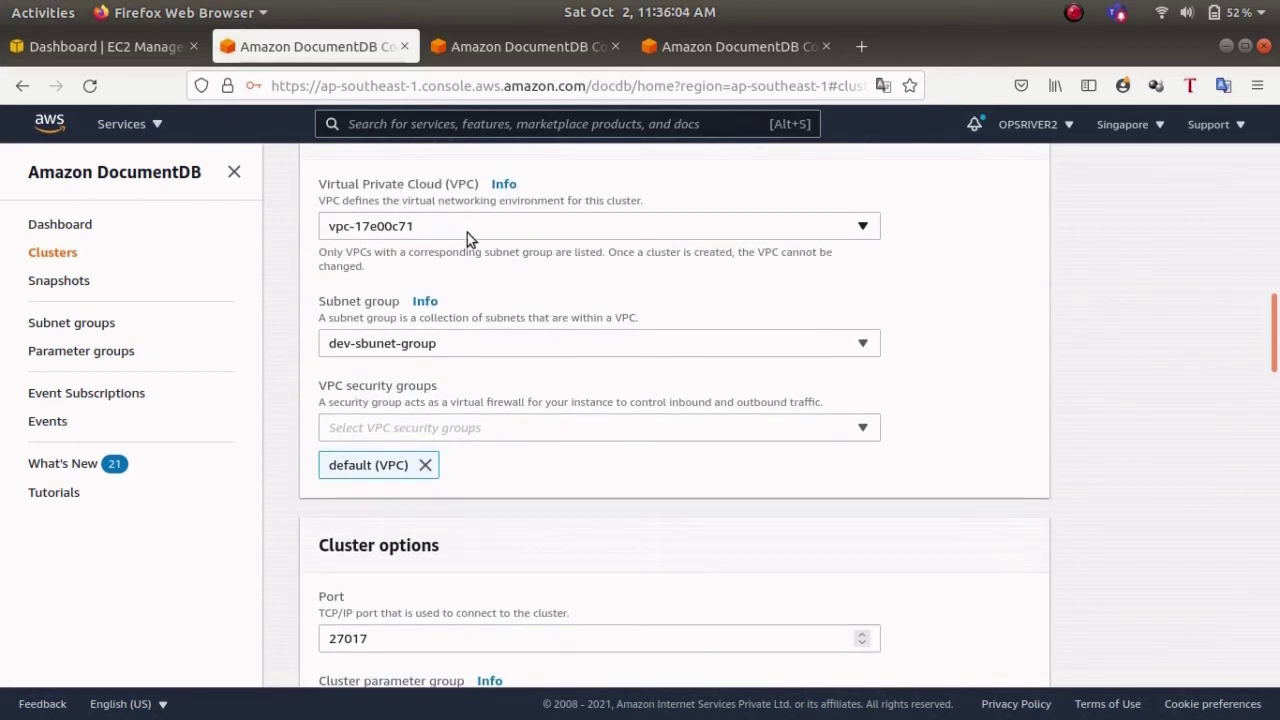
pyautogui.scroll(-3, 534, 358)
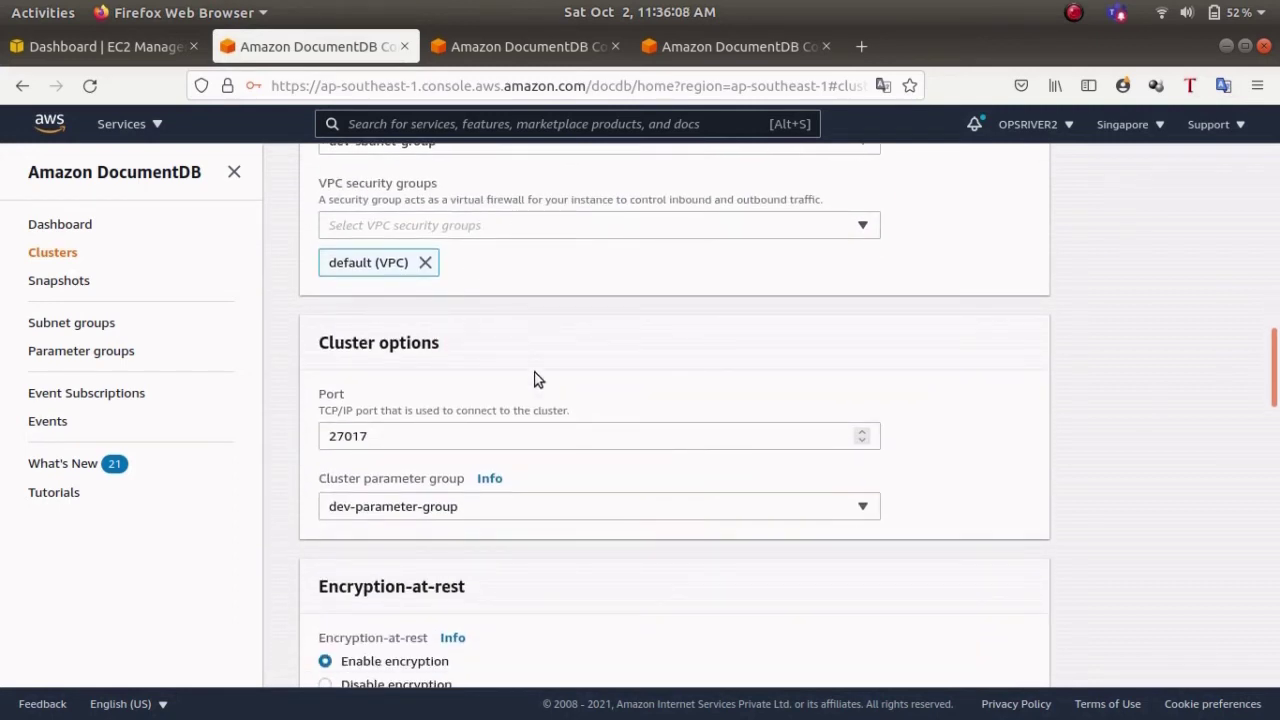
pyautogui.scroll(-3, 534, 379)
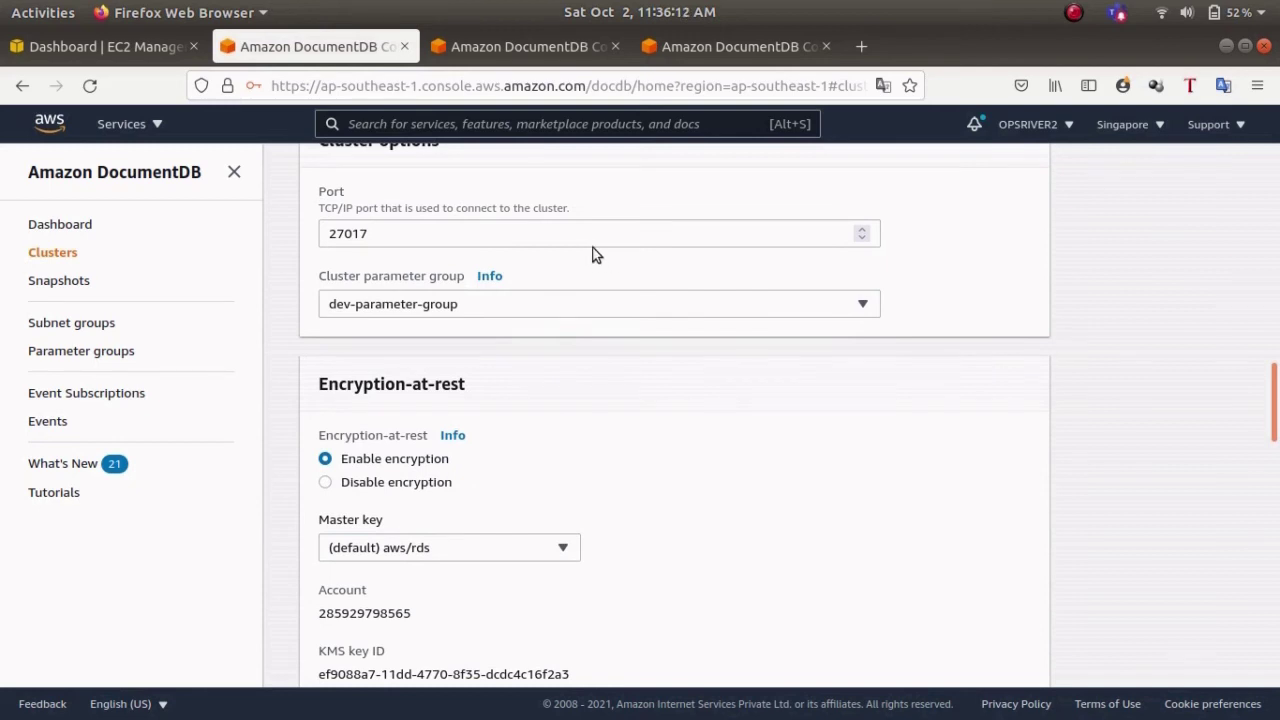
pyautogui.click(611, 317)
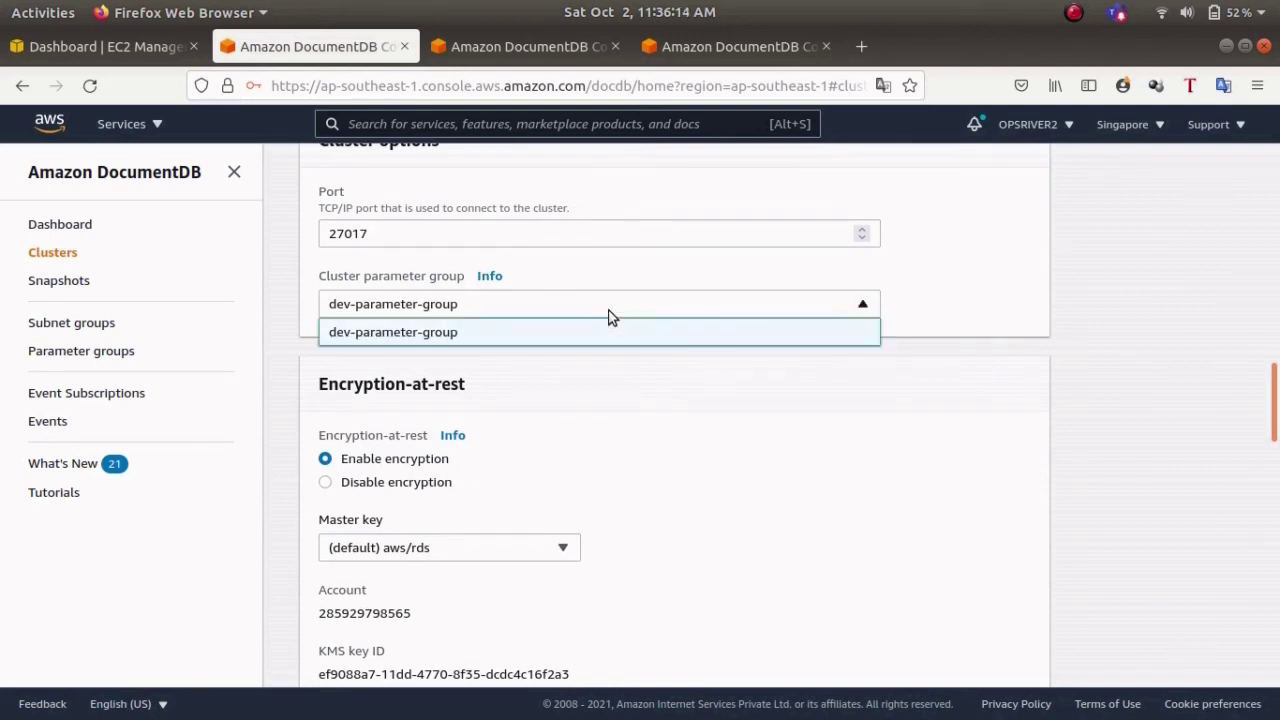
pyautogui.click(611, 317)
pyautogui.scroll(-4, 607, 412)
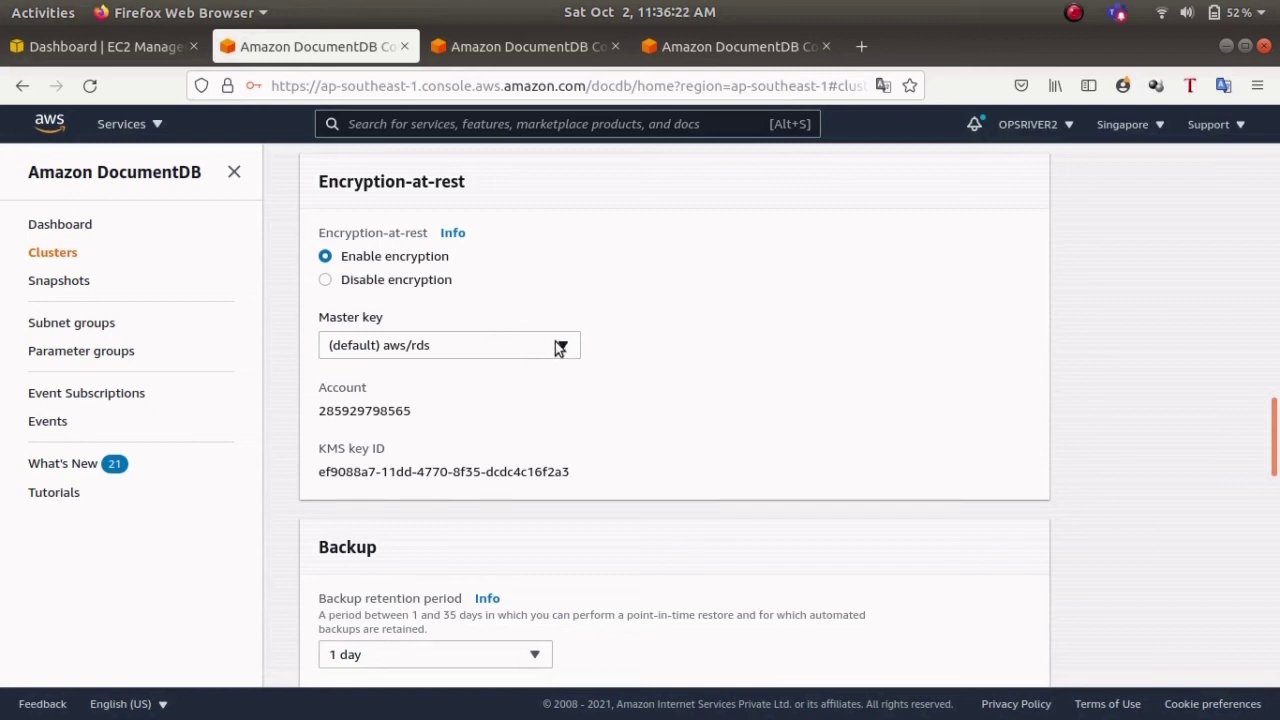
# Step: Keep the aws/rds master key and enable audit and profiler log exports to CloudWatch
pyautogui.click(558, 346)
pyautogui.click(558, 346)
pyautogui.scroll(-3, 585, 434)
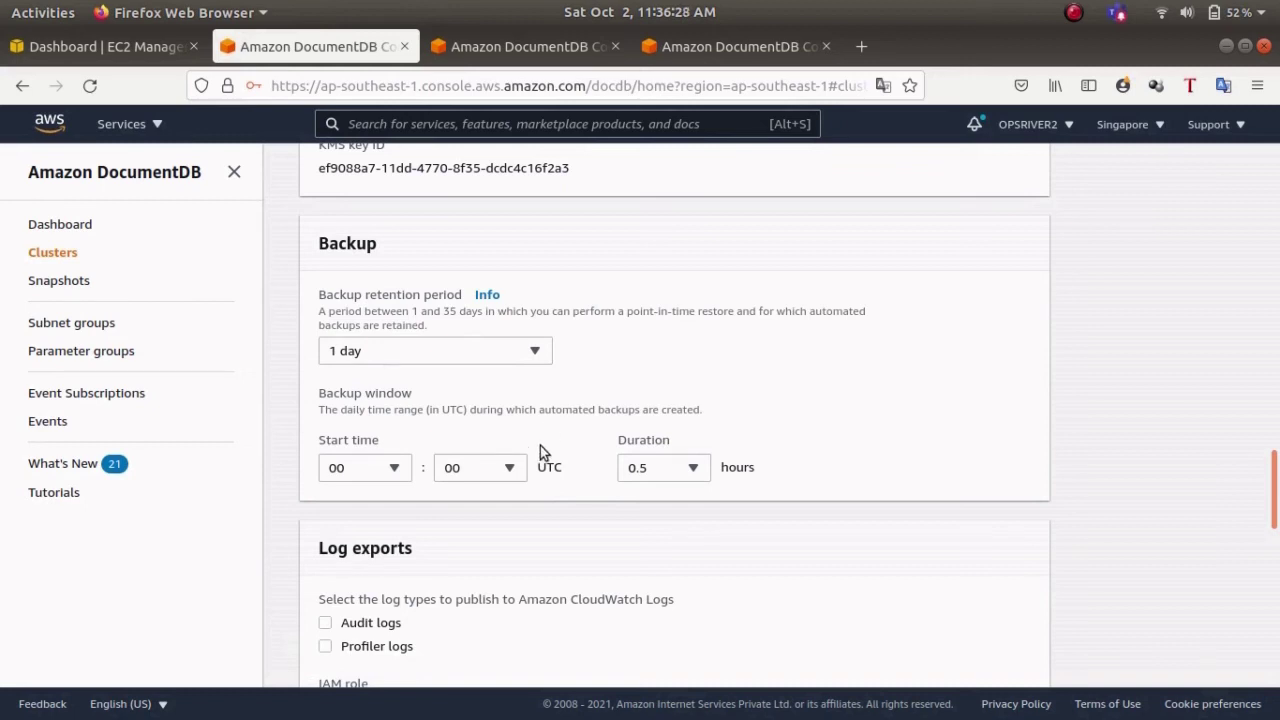
pyautogui.scroll(-2, 541, 512)
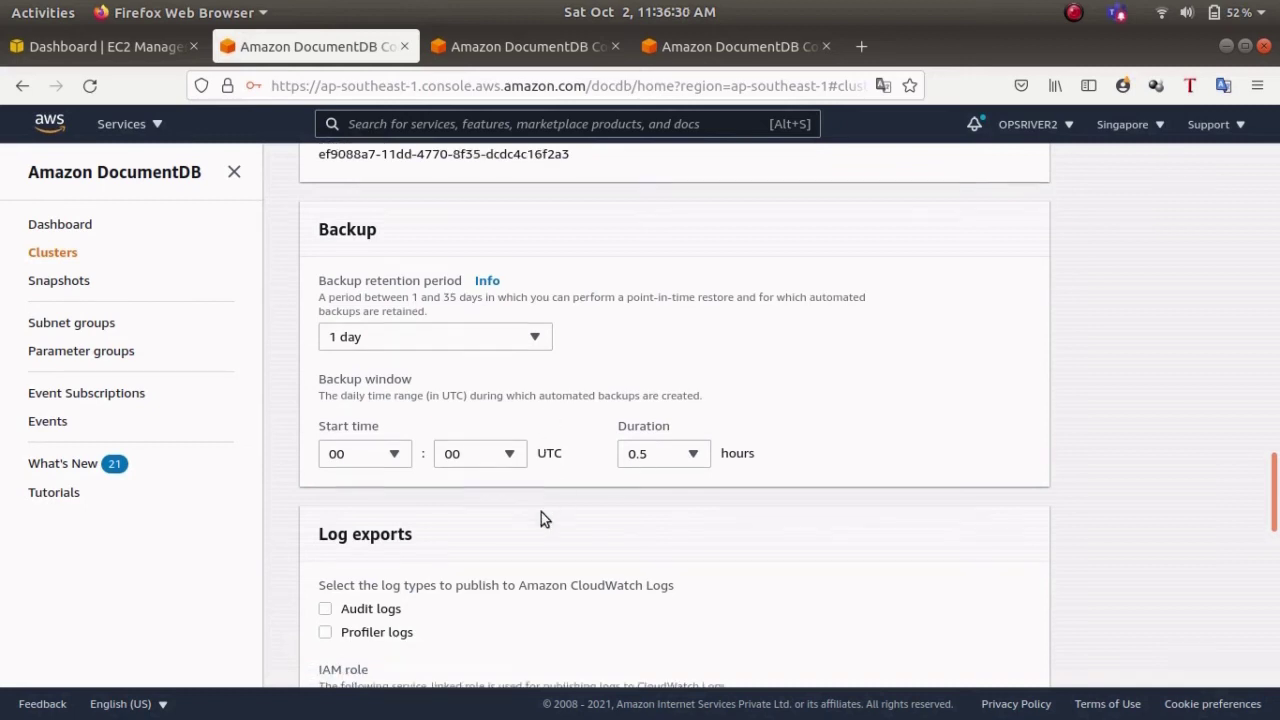
pyautogui.scroll(-1, 541, 512)
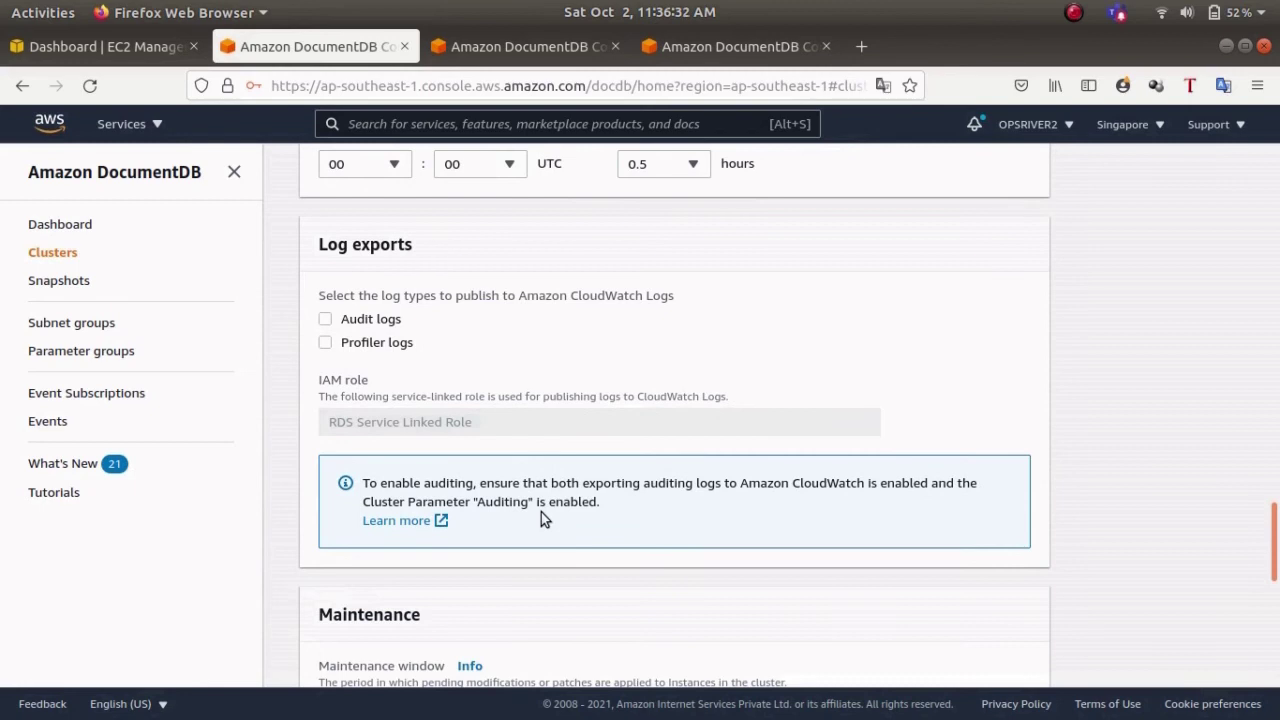
pyautogui.click(324, 322)
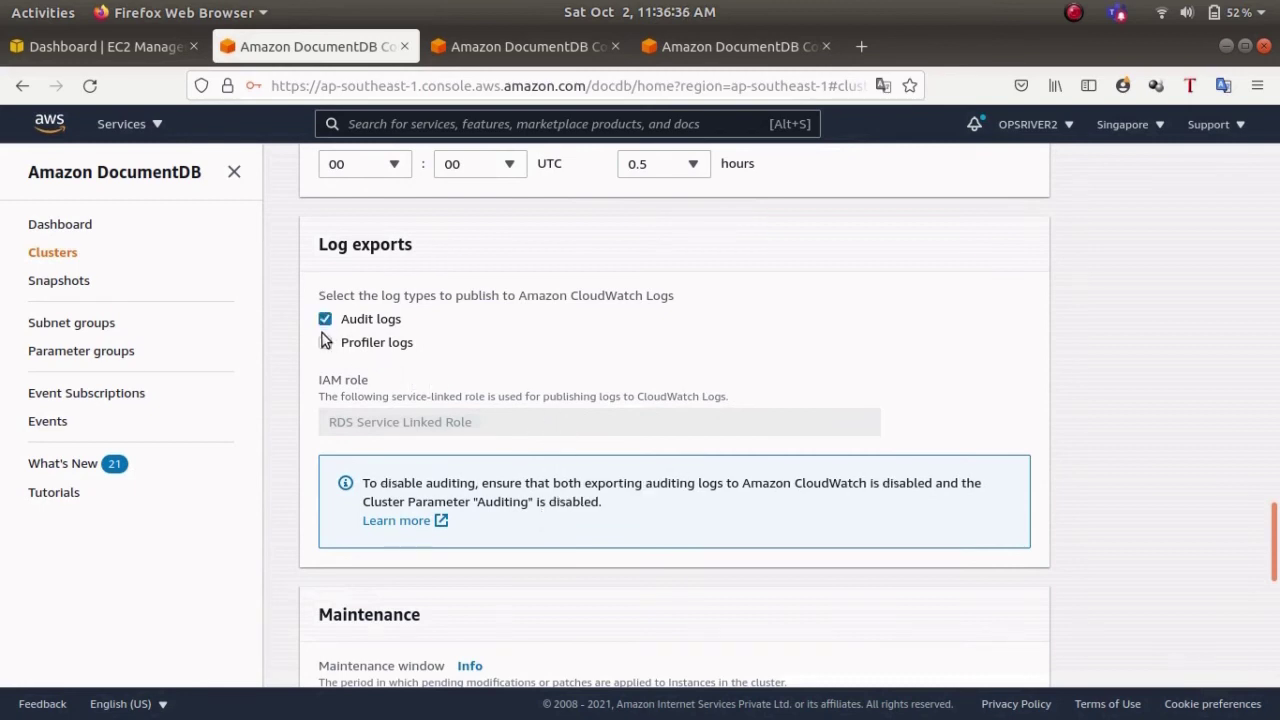
pyautogui.click(325, 344)
pyautogui.scroll(-2, 422, 350)
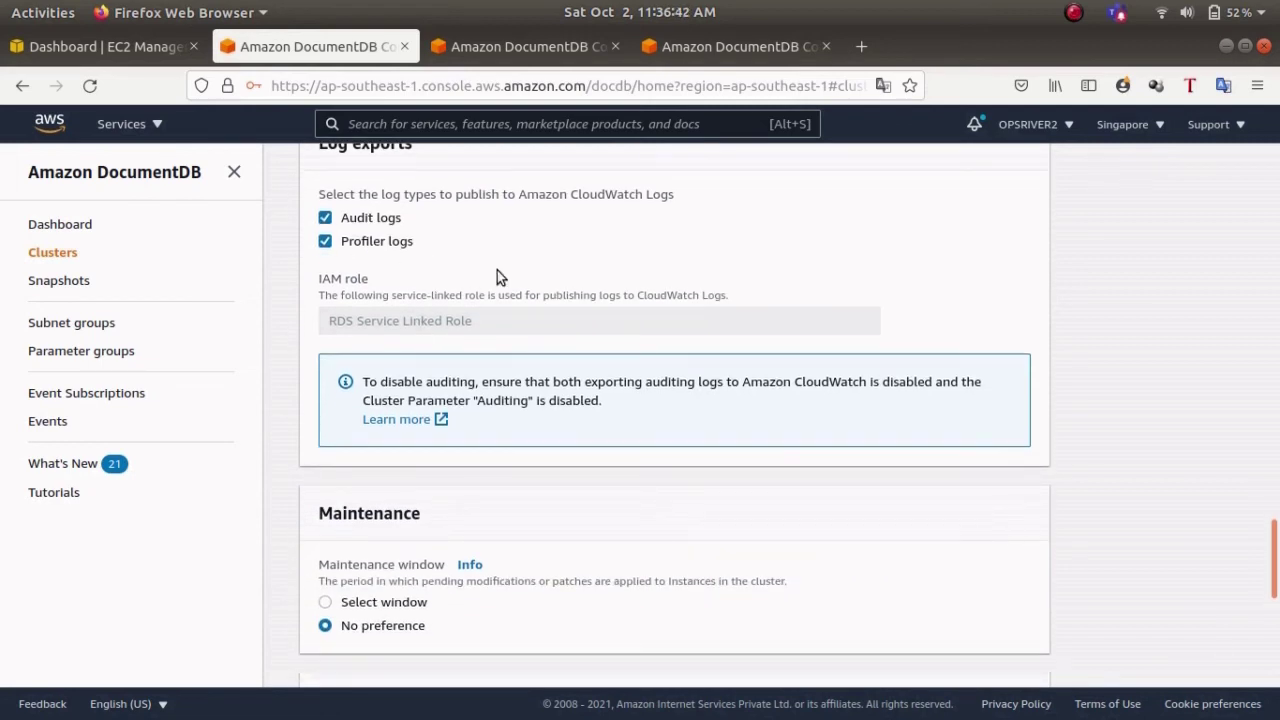
pyautogui.scroll(-3, 569, 290)
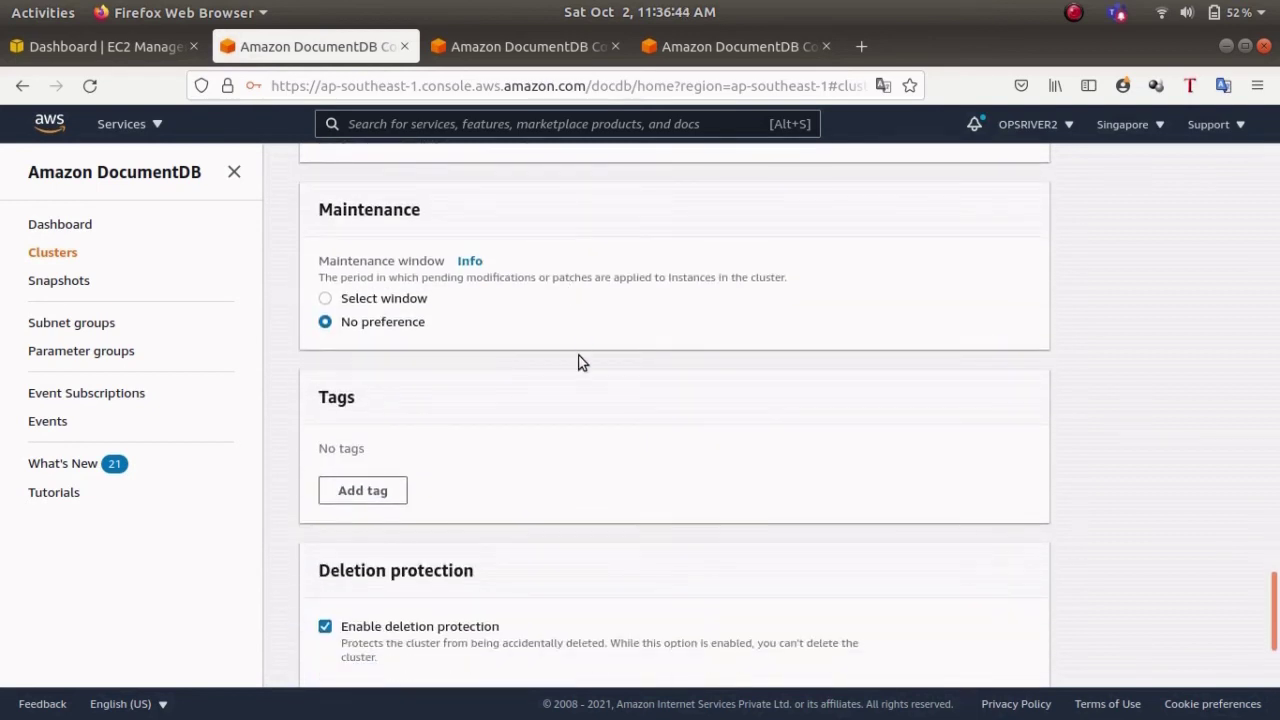
pyautogui.scroll(3, 578, 362)
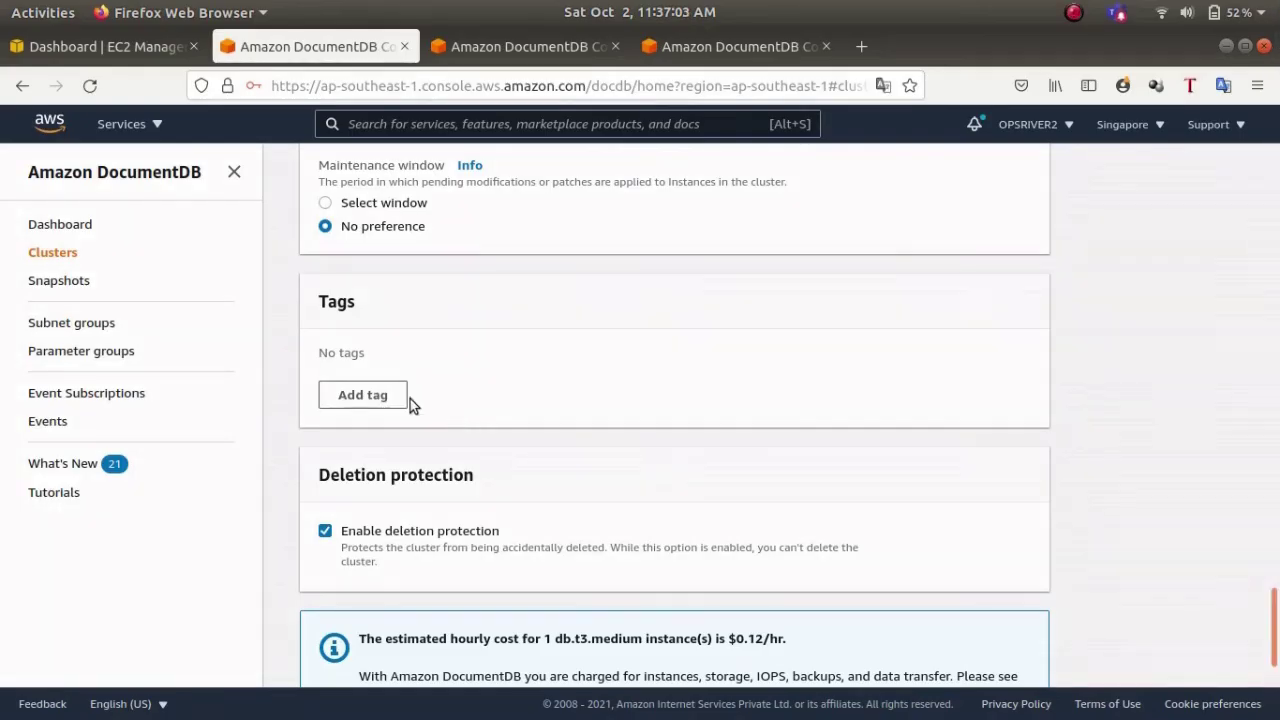
# Step: Add the tag Env = dev to the new cluster
pyautogui.click(378, 395)
pyautogui.click(471, 385)
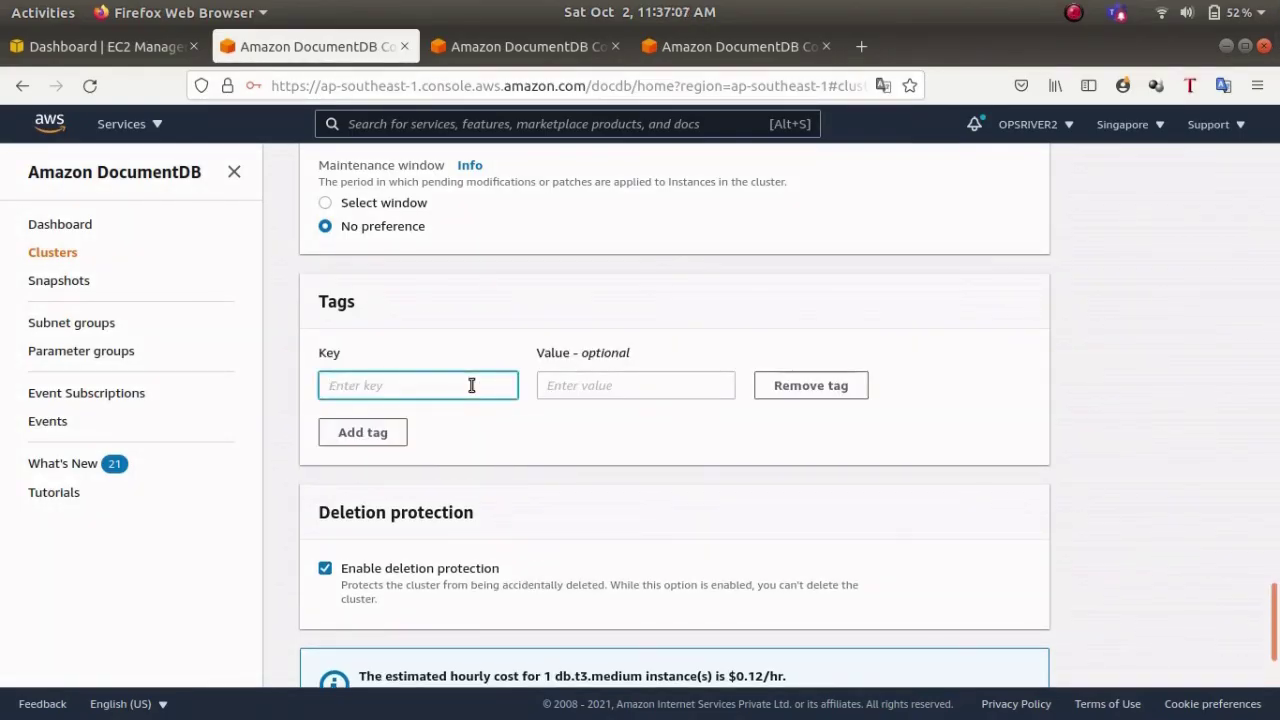
pyautogui.write('Env')
pyautogui.press('Tab')
pyautogui.write('dev')
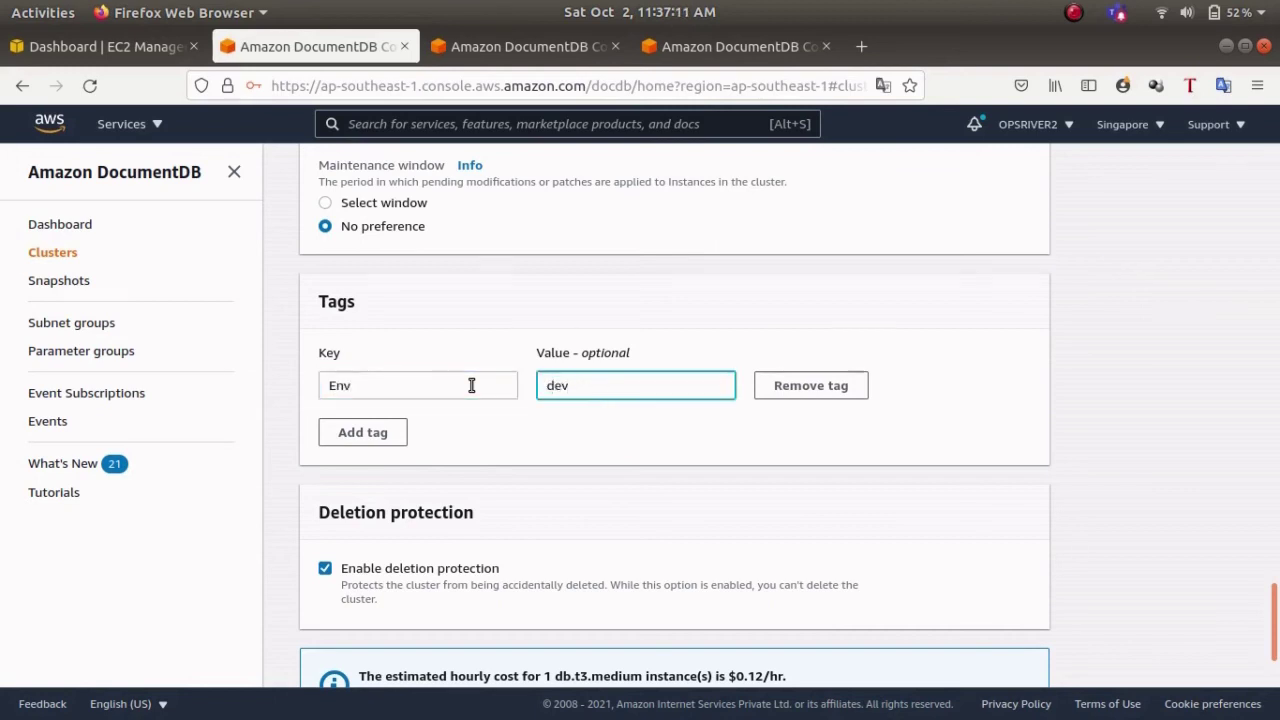
pyautogui.click(590, 502)
# Step: Toggle deletion protection off and back on, leaving it enabled
pyautogui.scroll(-3, 590, 502)
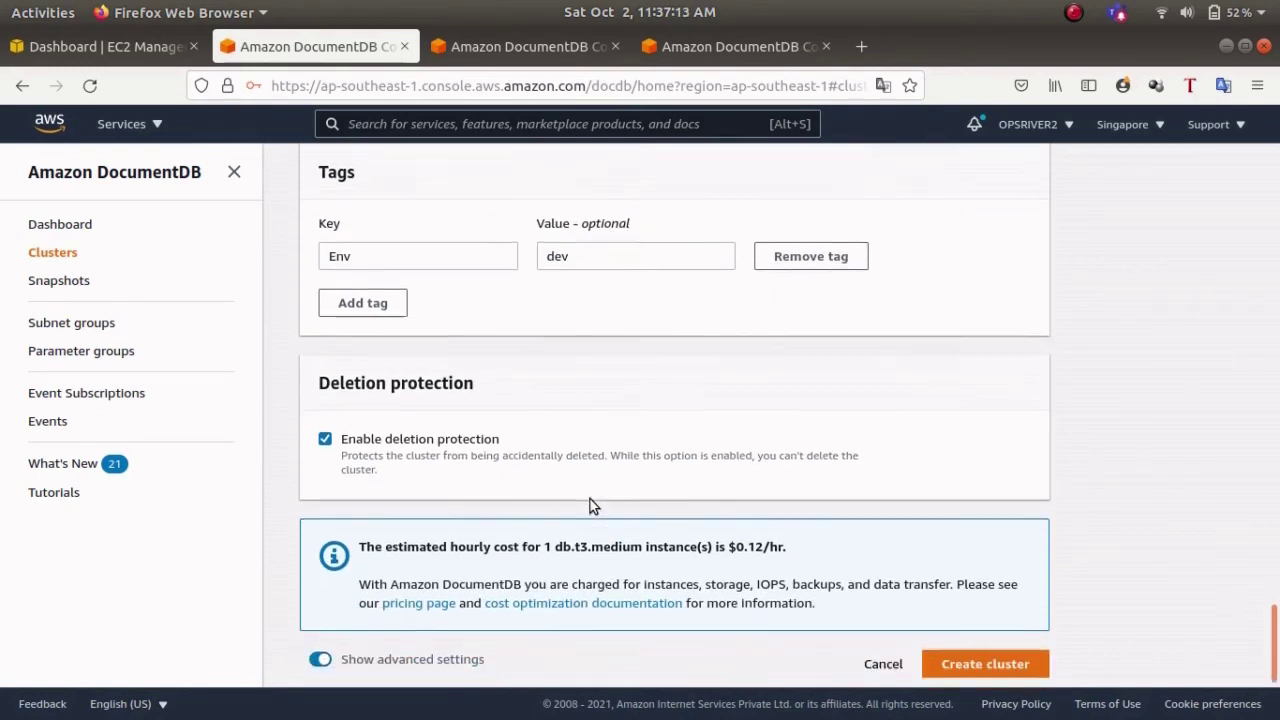
pyautogui.click(326, 432)
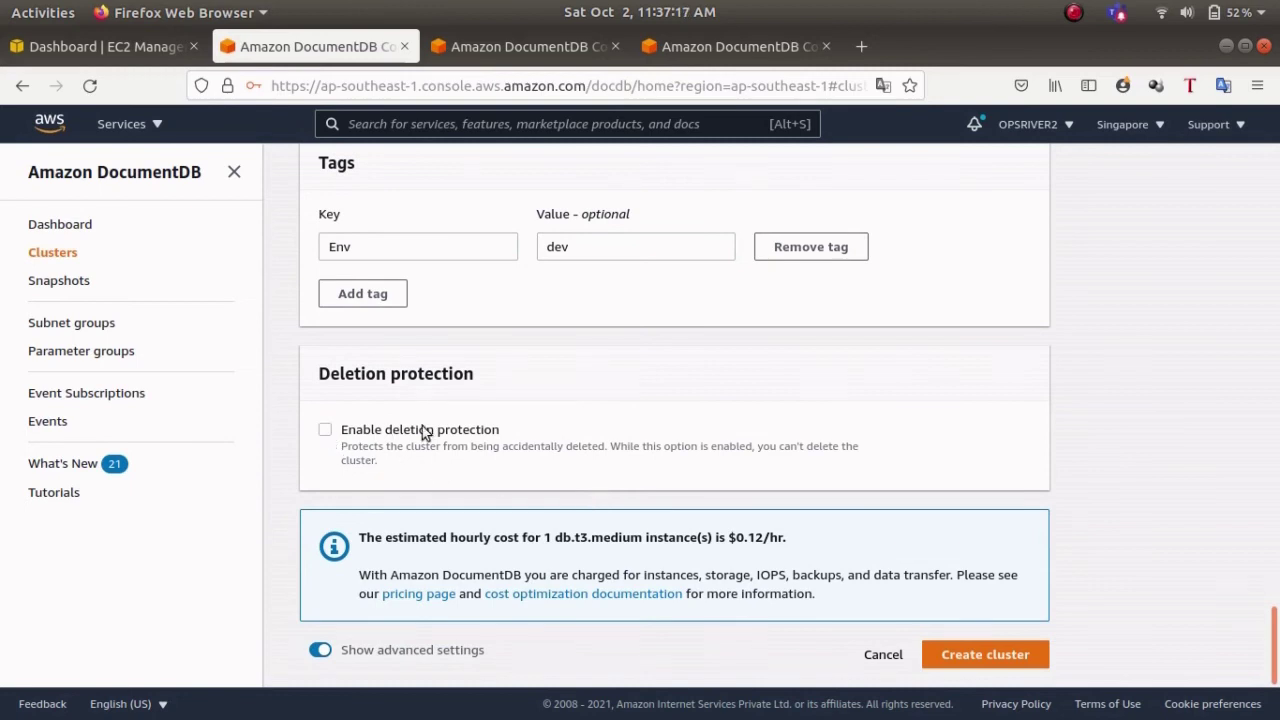
pyautogui.click(325, 432)
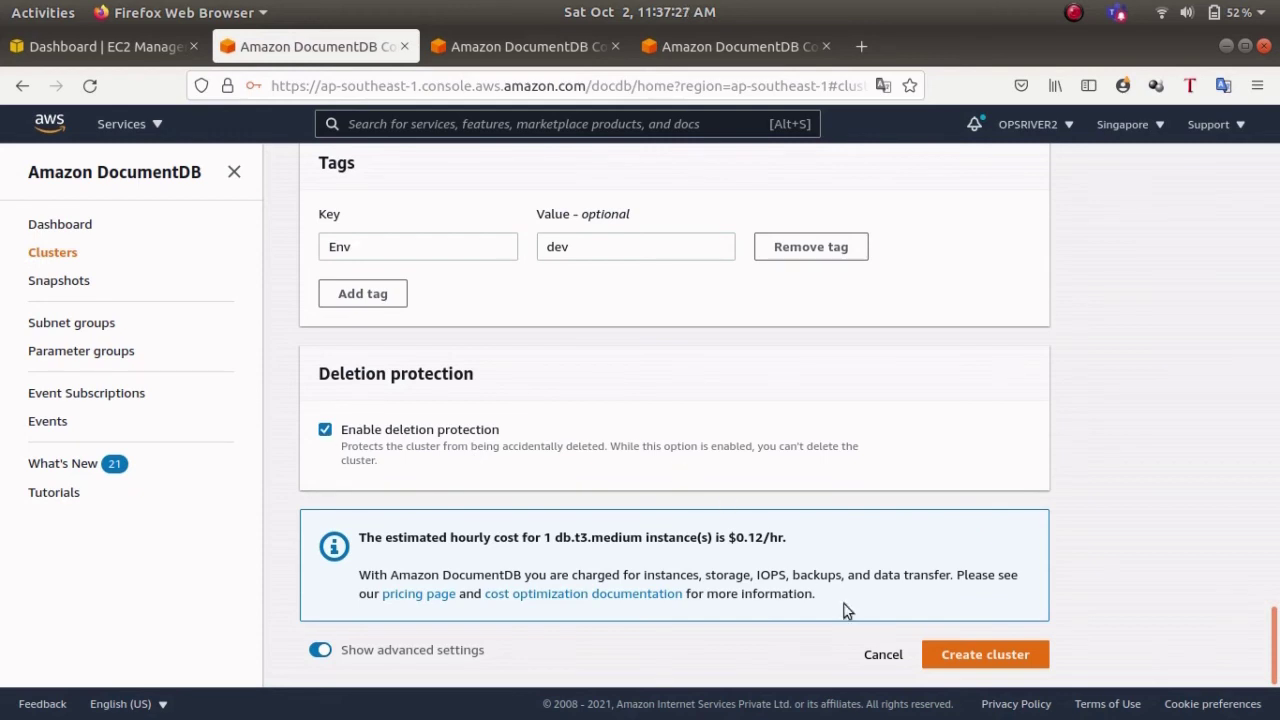
# Step: Create the dev-mongo cluster, then open its instance details and scroll to the Connect section
pyautogui.click(985, 655)
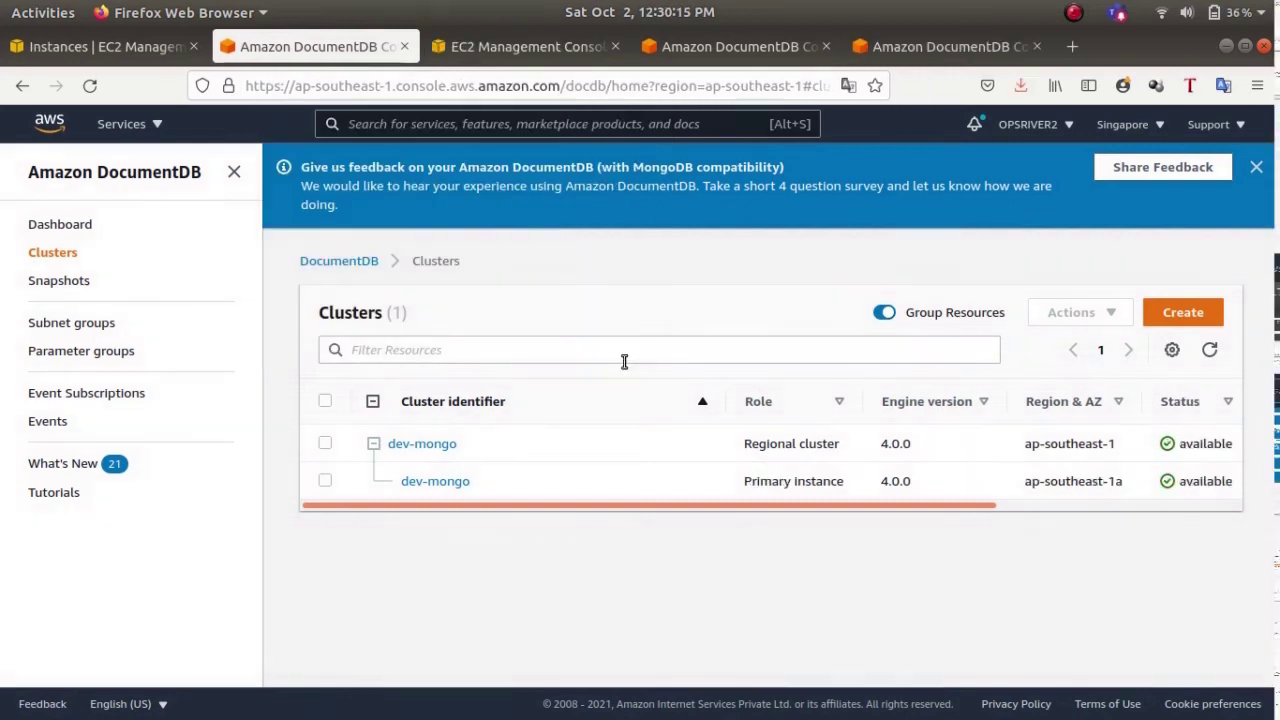
pyautogui.click(462, 485)
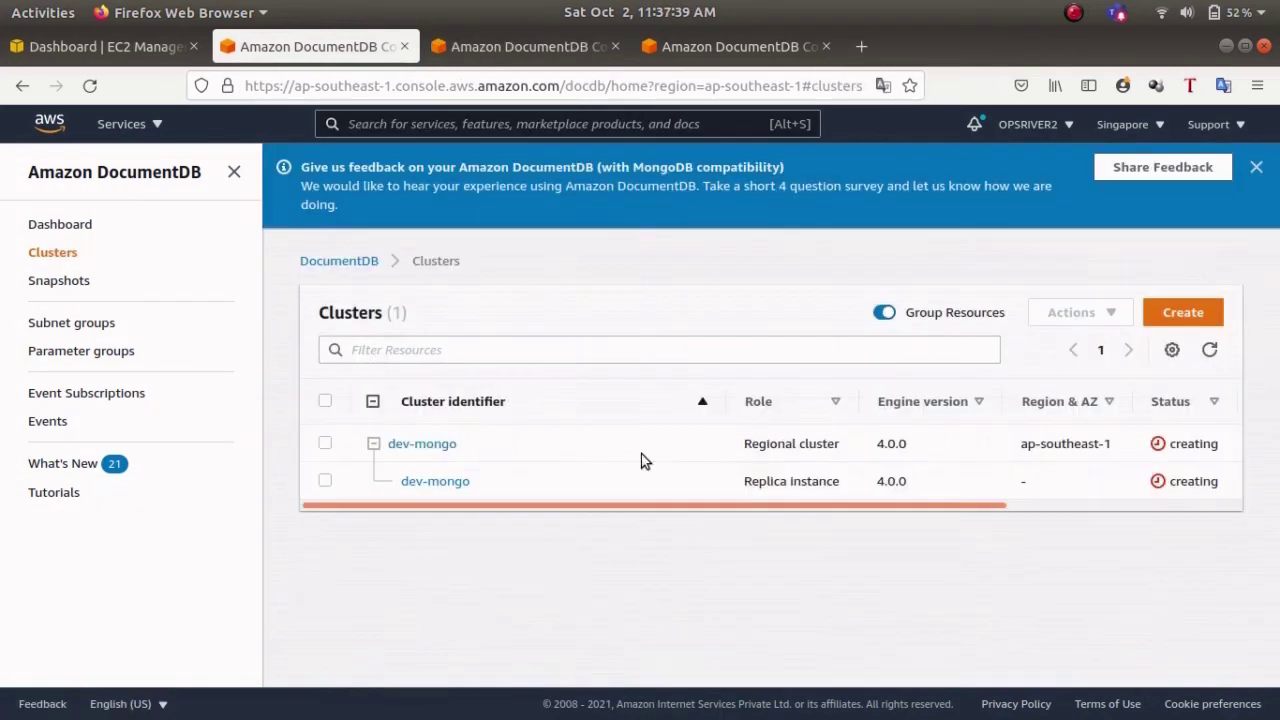
pyautogui.scroll(-3, 884, 395)
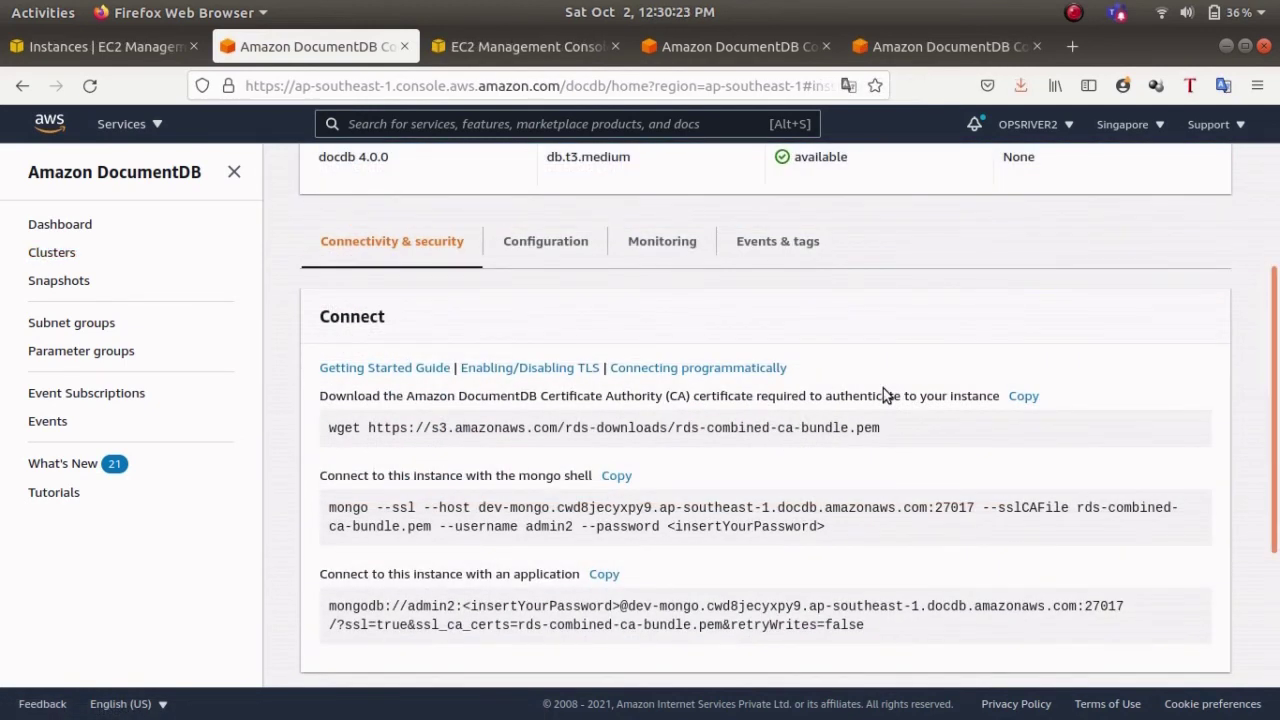
# Step: Check the instance Configuration tab, then copy the CA certificate wget command from Connectivity & security
pyautogui.hotkey('alt', 'Tab')
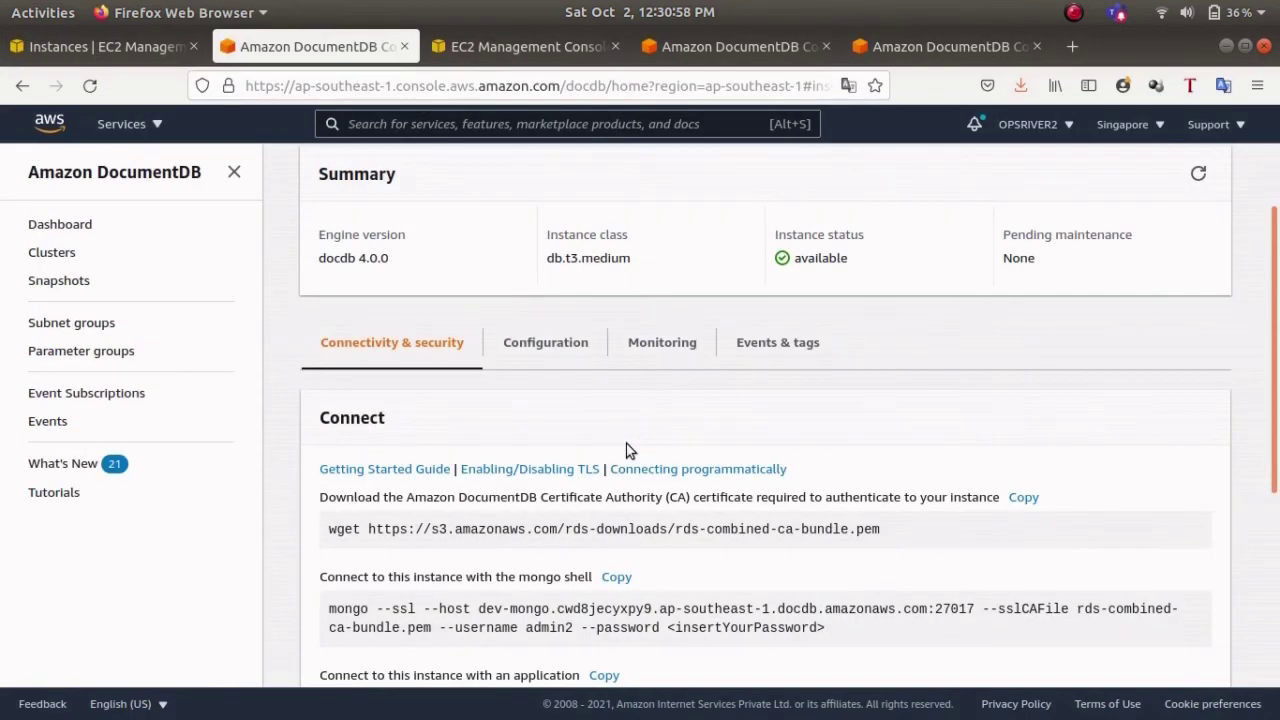
pyautogui.scroll(-2, 630, 450)
pyautogui.click(543, 250)
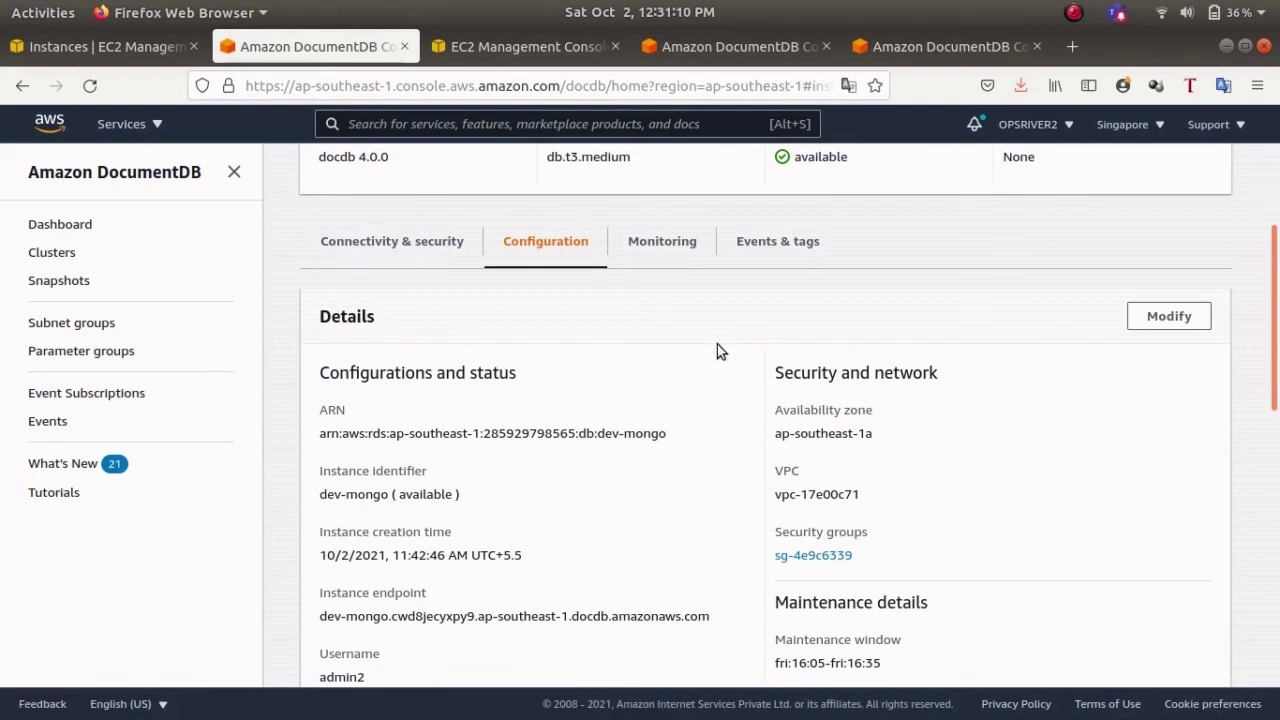
pyautogui.click(399, 247)
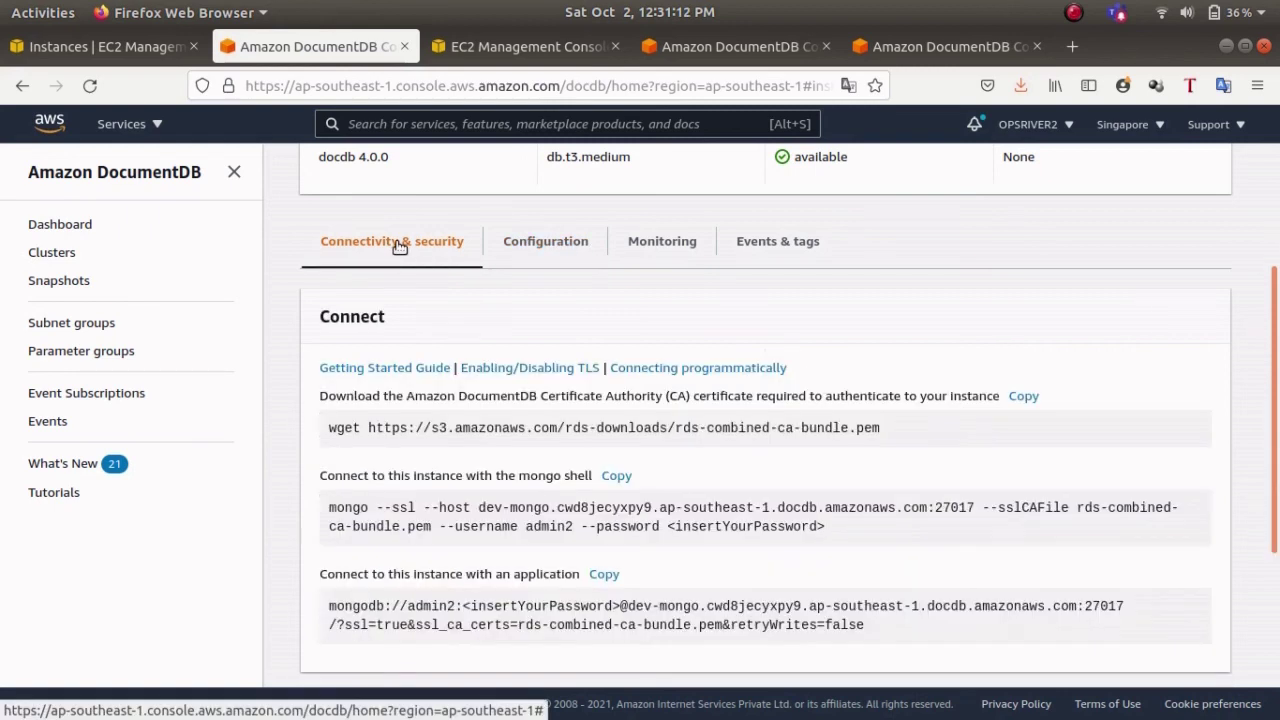
pyautogui.click(1016, 398)
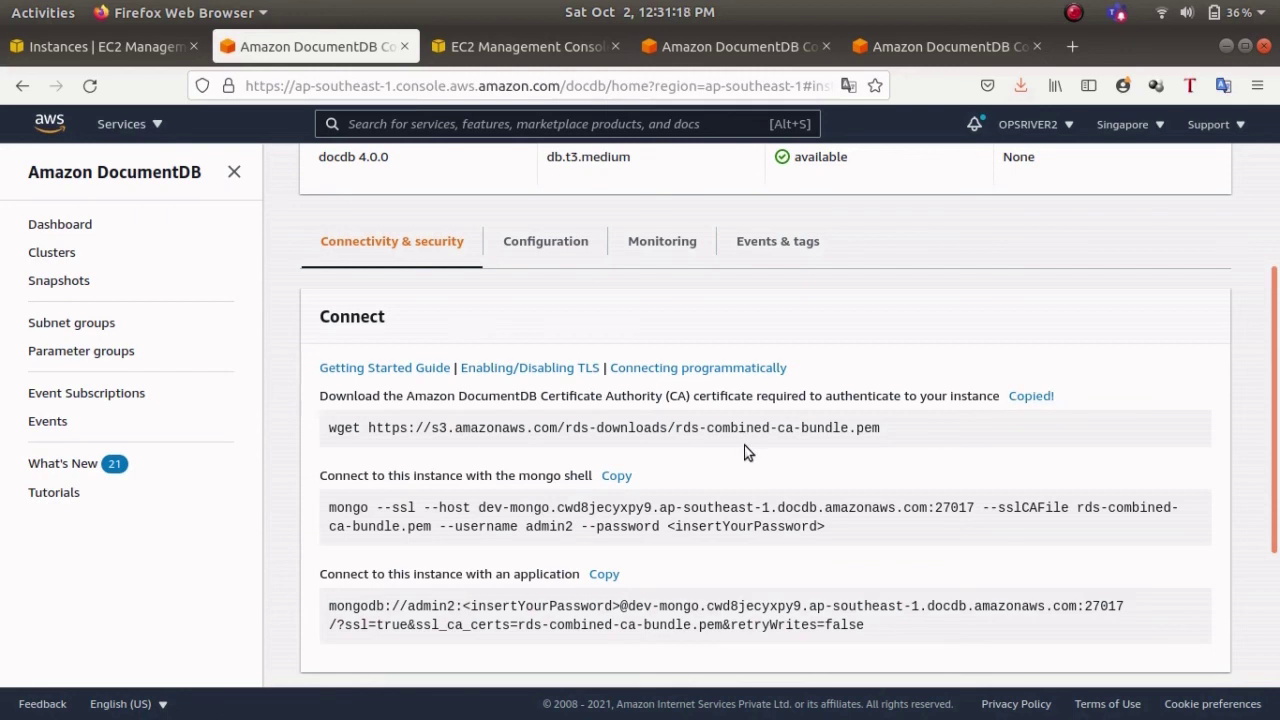
# Step: Run the wget command in Terminal to download rds-combined-ca-bundle.pem
pyautogui.hotkey('alt', 'Tab')
pyautogui.hotkey('alt', 'Tab')
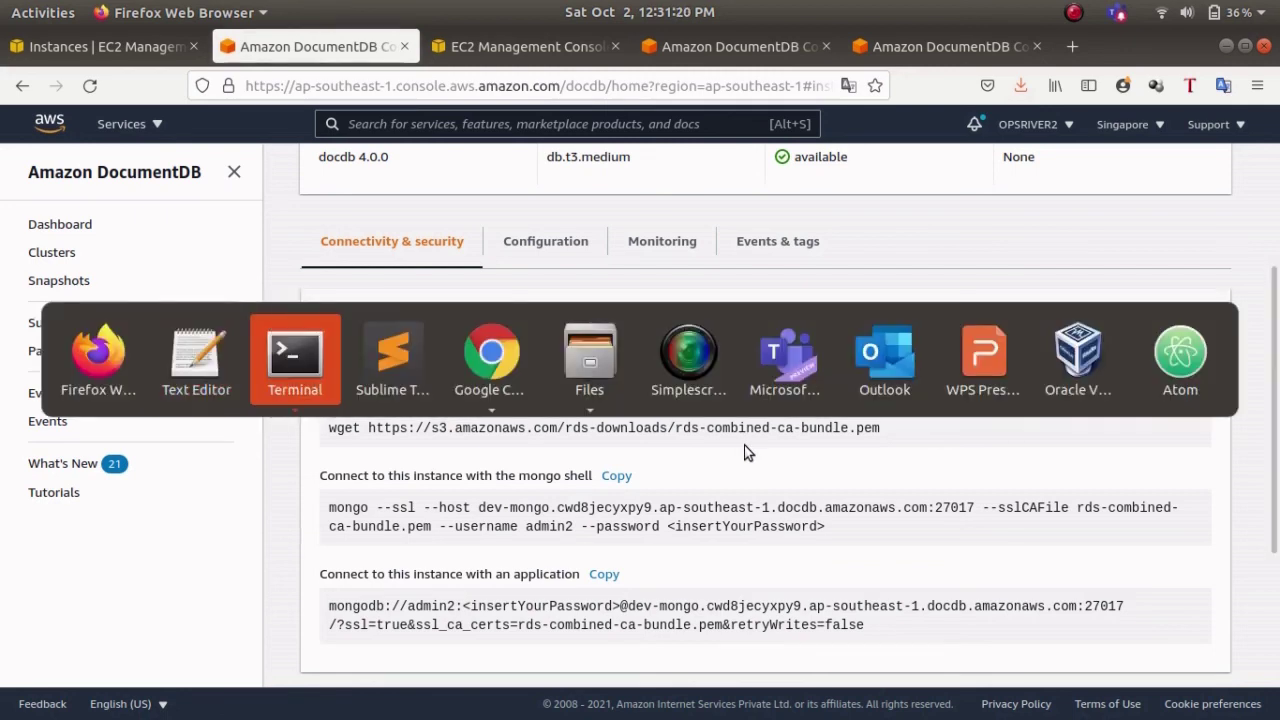
pyautogui.hotkey('ctrl', 'shift', 'v')
pyautogui.press('Return')
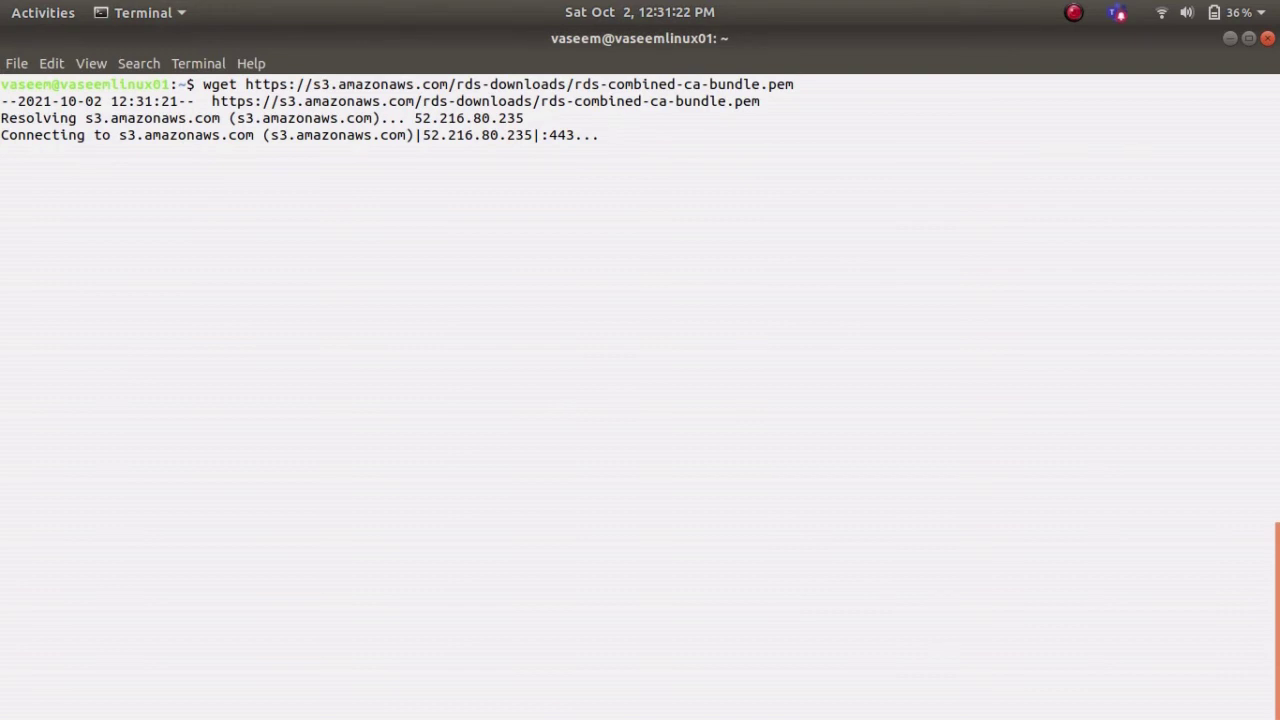
# Step: Copy the mongo shell connection command from the dev-mongo connection details
pyautogui.hotkey('alt', 'Tab')
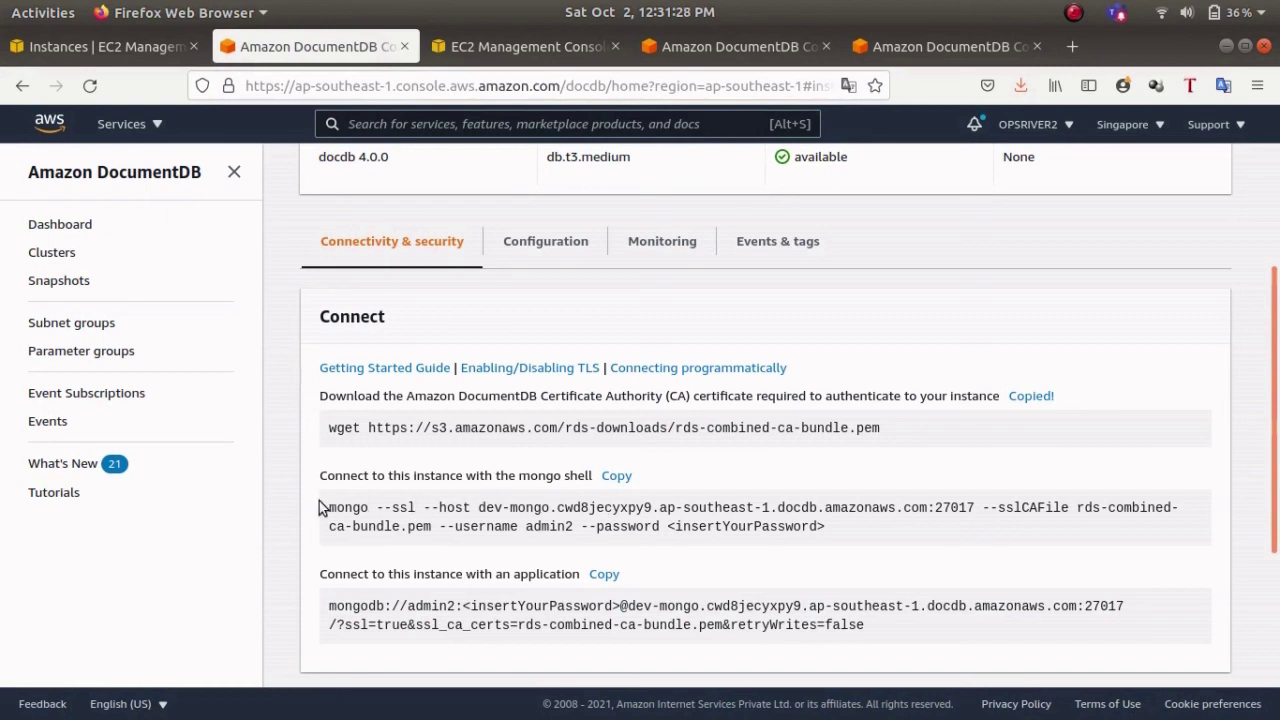
pyautogui.moveTo(330, 509); pyautogui.dragTo(808, 540)
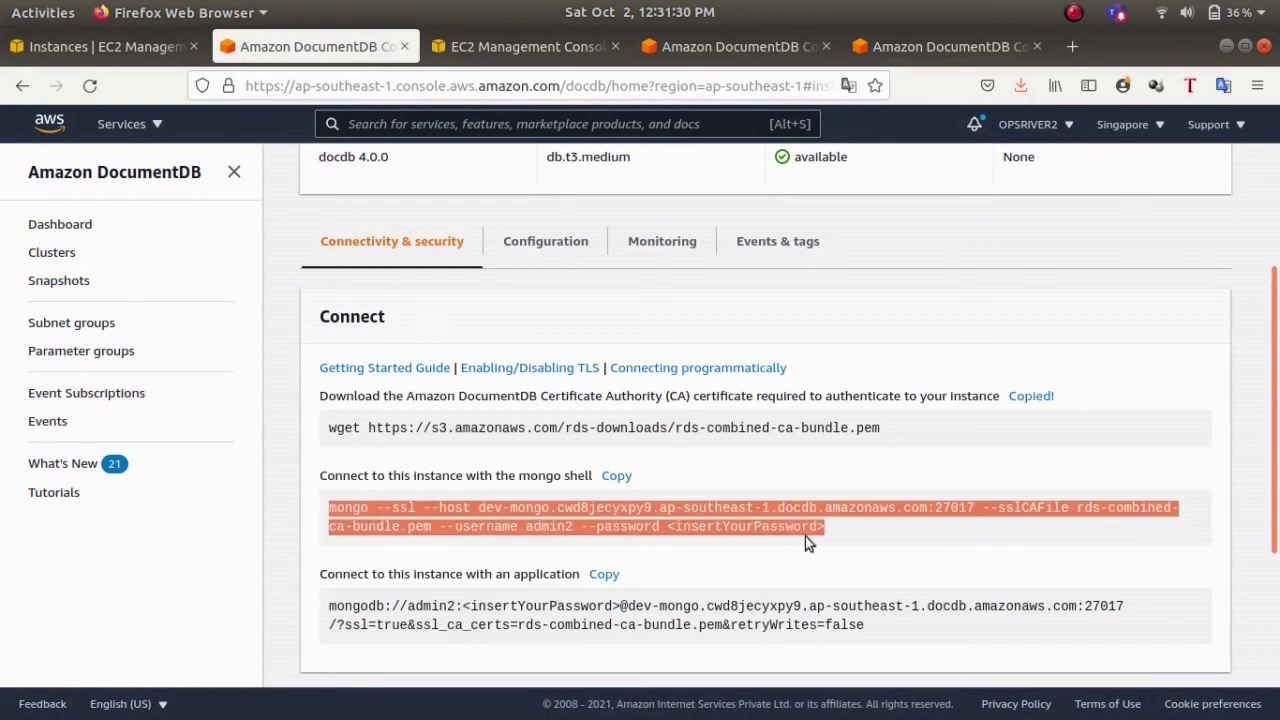
pyautogui.press('alt')
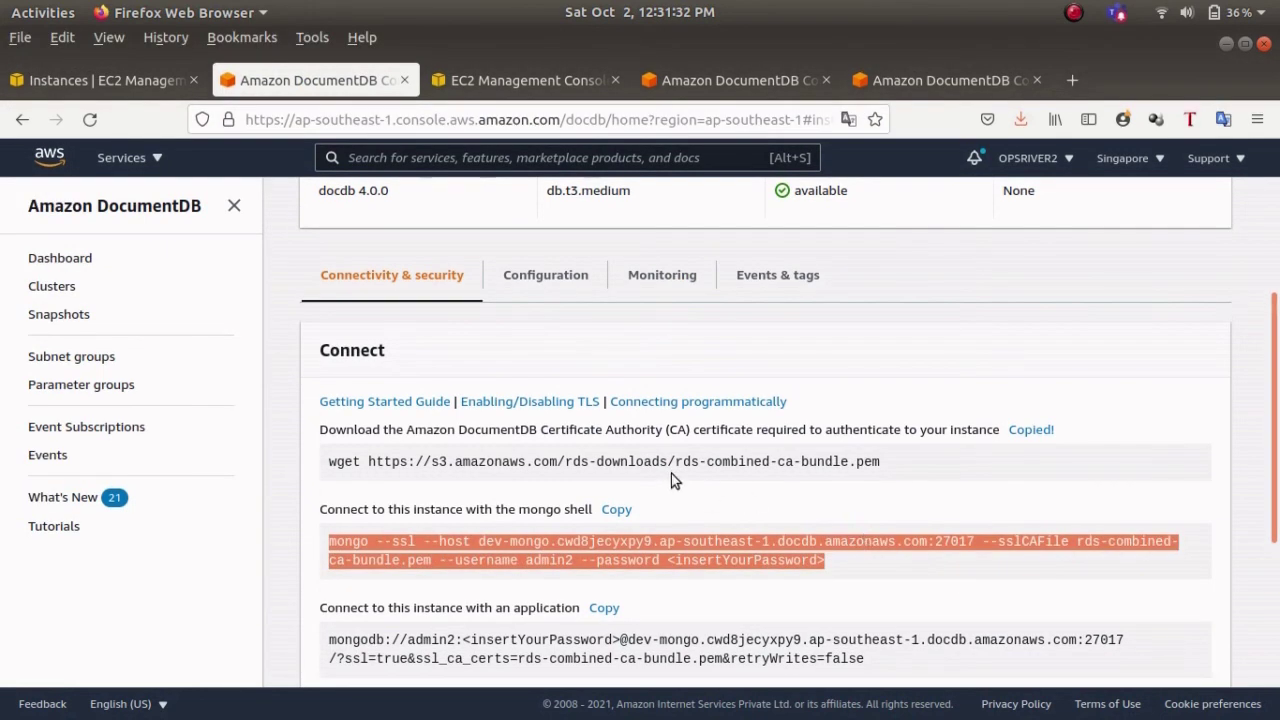
pyautogui.click(615, 517)
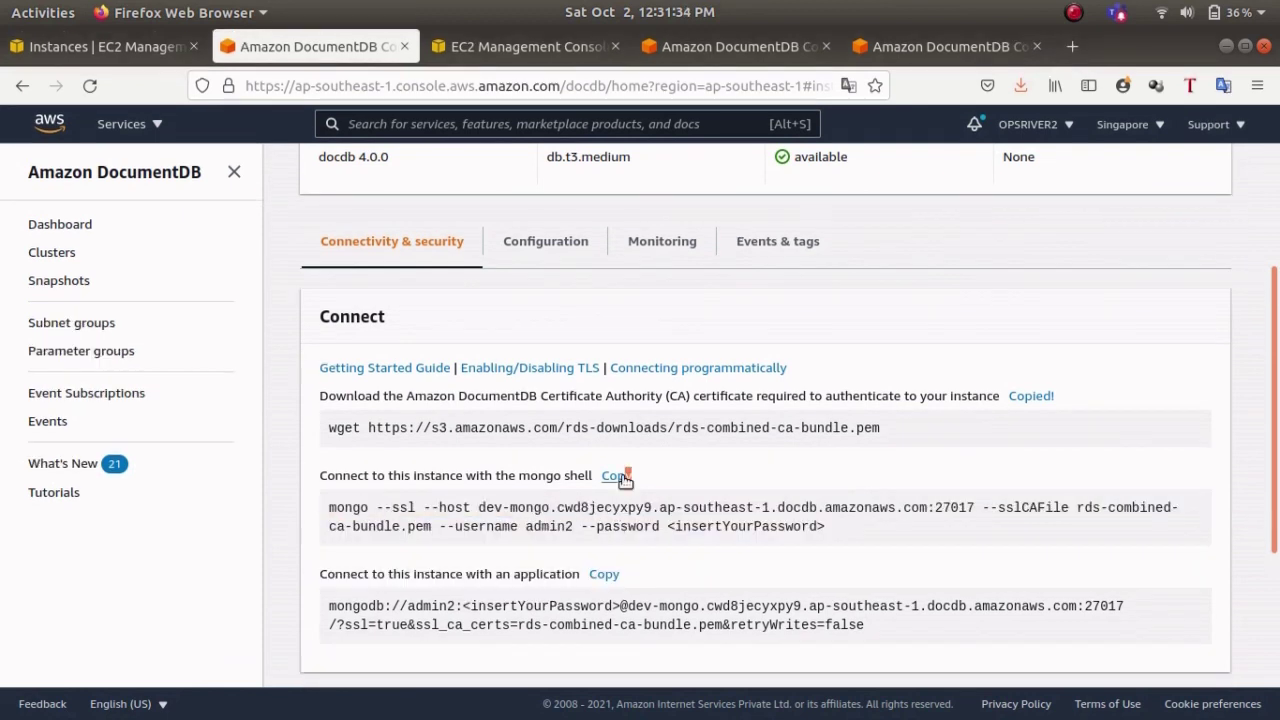
pyautogui.click(616, 476)
# Step: Run the mongo shell command in Terminal with the password placeholder removed
pyautogui.hotkey('alt', 'Tab')
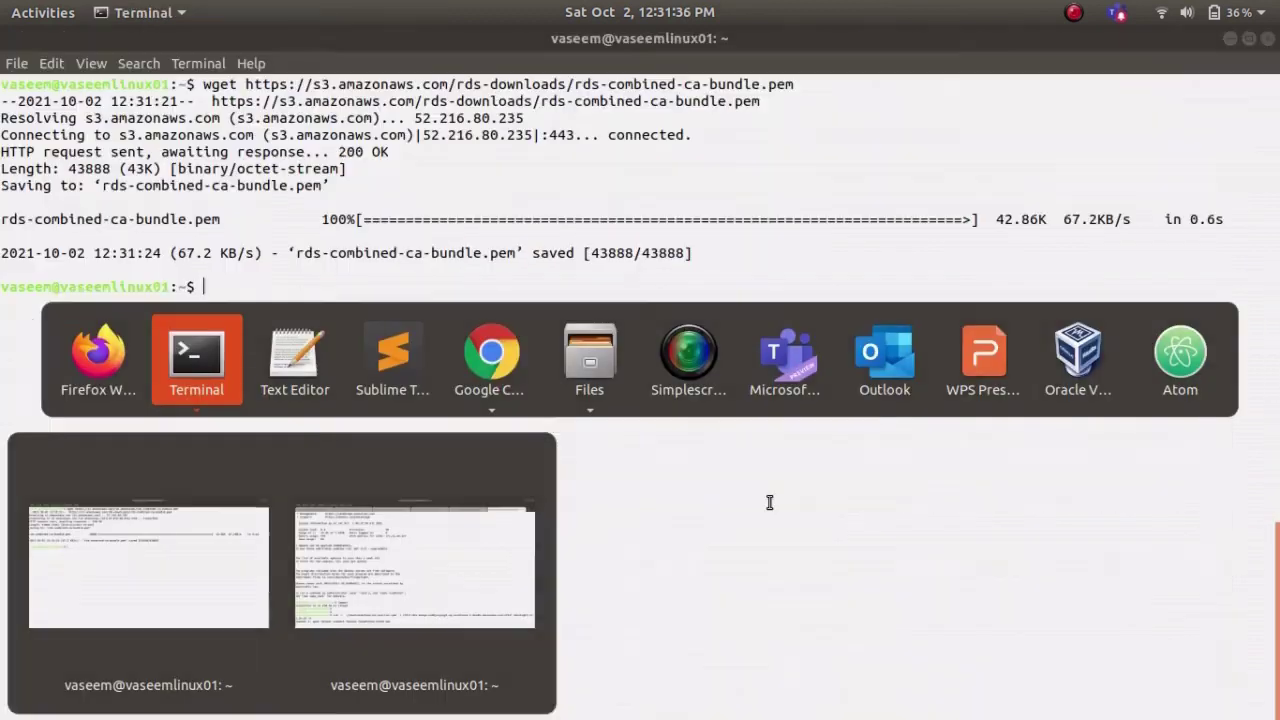
pyautogui.hotkey('ctrl', 'shift', 'v')
pyautogui.press('BackSpace')
pyautogui.press('BackSpace')
pyautogui.press('BackSpace')
pyautogui.press('BackSpace')
pyautogui.press('BackSpace')
pyautogui.press('BackSpace')
pyautogui.press('BackSpace')
pyautogui.press('BackSpace')
pyautogui.press('BackSpace')
pyautogui.press('BackSpace')
pyautogui.press('BackSpace')
pyautogui.press('BackSpace')
pyautogui.press('BackSpace')
pyautogui.press('BackSpace')
pyautogui.press('BackSpace')
pyautogui.press('BackSpace')
pyautogui.press('BackSpace')
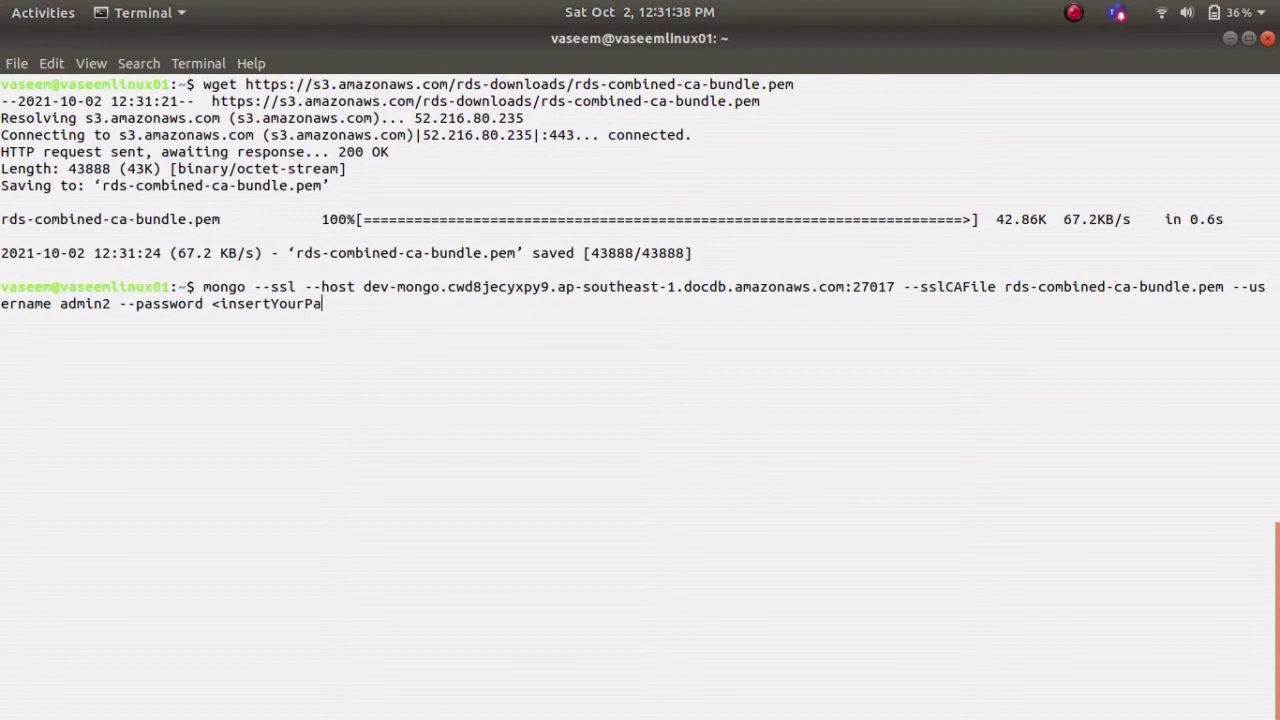
pyautogui.press('BackSpace')
pyautogui.press('BackSpace')
pyautogui.press('BackSpace')
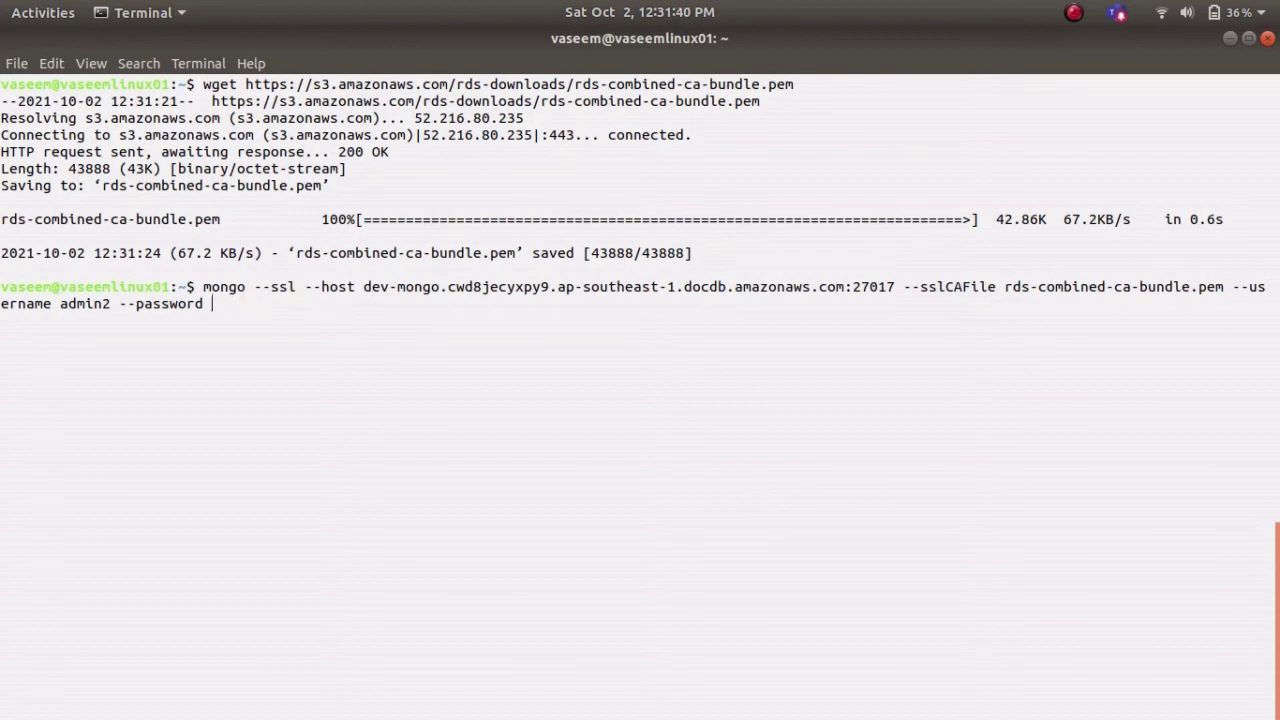
pyautogui.press('Return')
# Step: Enter the password saved in the notes; the connection fails with a timeout
pyautogui.hotkey('alt', 'Tab')
pyautogui.hotkey('alt', 'Tab')
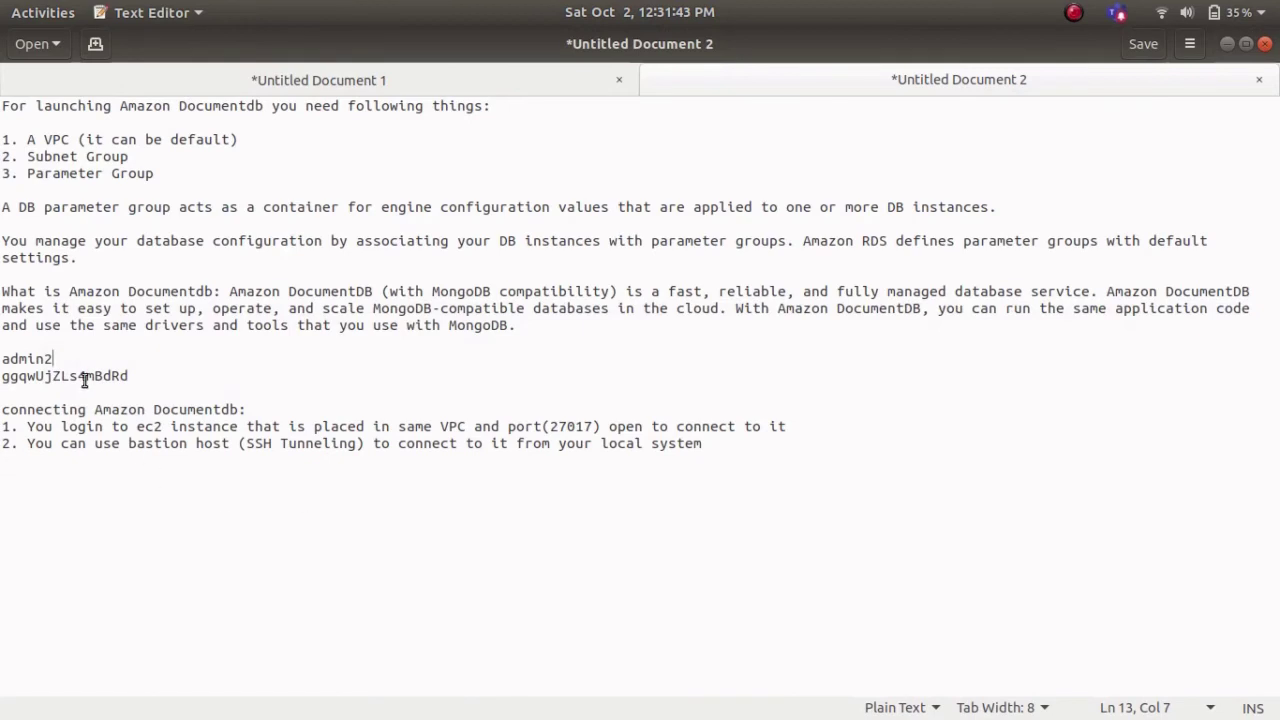
pyautogui.doubleClick(84, 376)
pyautogui.hotkey('ctrl', 'c')
pyautogui.hotkey('alt', 'Tab')
pyautogui.hotkey('ctrl', 'shift', 'v')
pyautogui.press('Return')
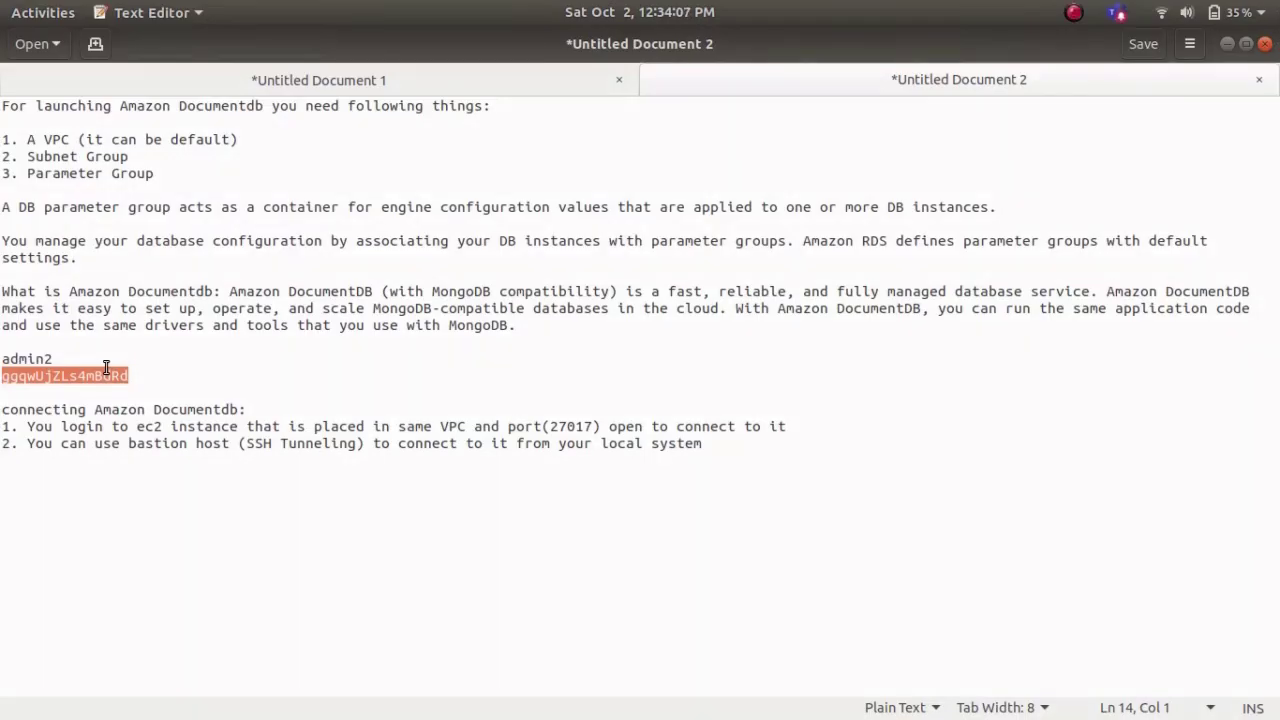
# Step: Rerun the mongo command through the 127.0.0.1 tunnel and enter the password, reaching rs0:PRIMARY
pyautogui.hotkey('alt', 'Tab')
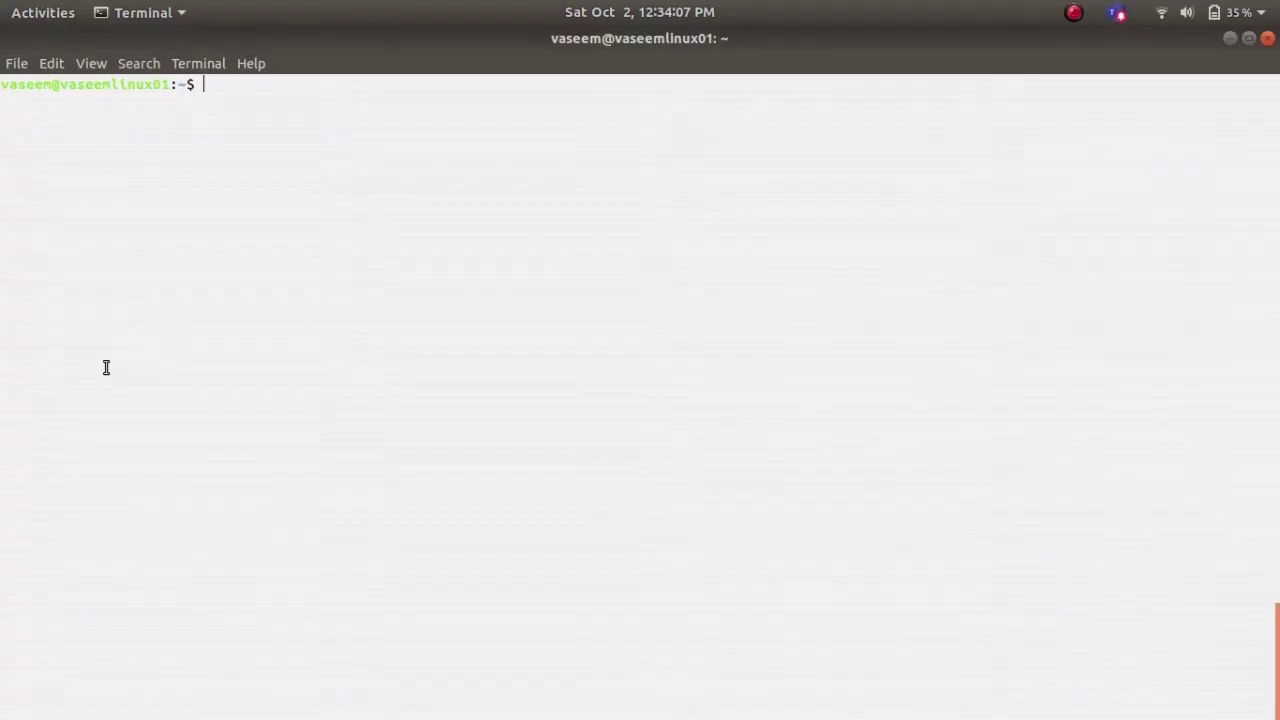
pyautogui.hotkey('ctrl', 'shift', 'v')
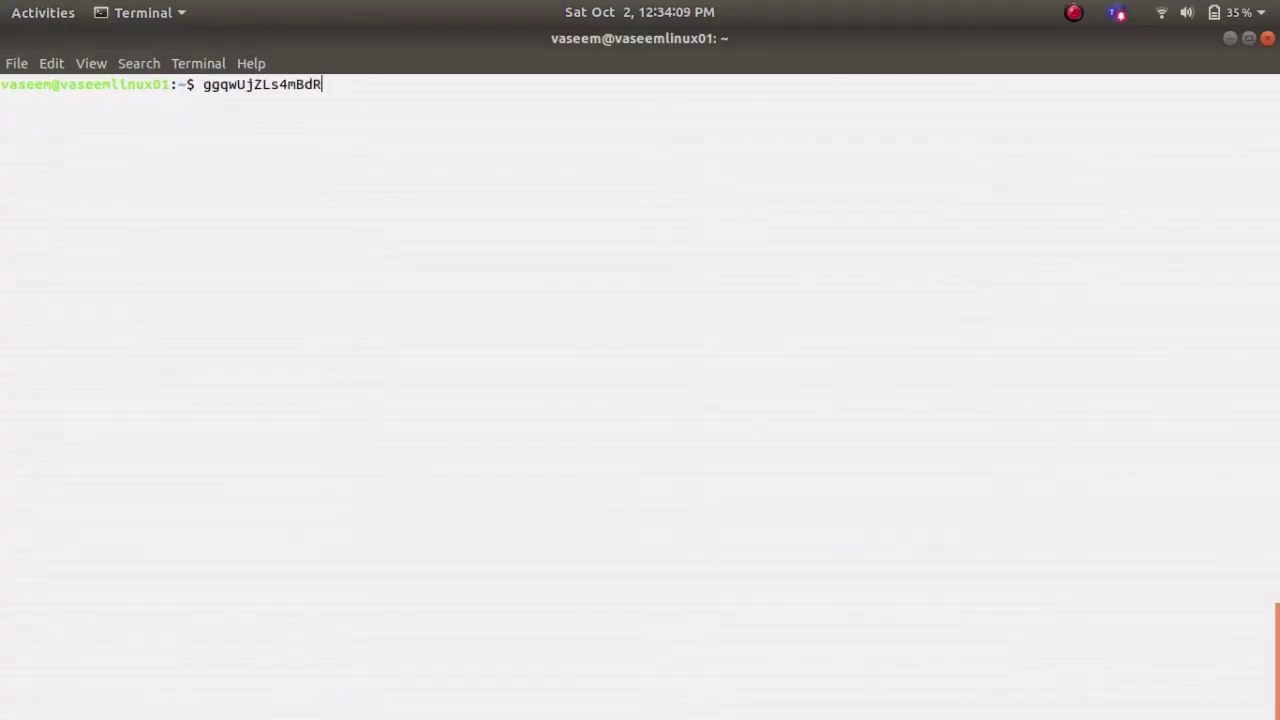
pyautogui.press('BackSpace')
pyautogui.press('BackSpace')
pyautogui.press('BackSpace')
pyautogui.press('BackSpace')
pyautogui.press('BackSpace')
pyautogui.press('BackSpace')
pyautogui.press('BackSpace')
pyautogui.press('BackSpace')
pyautogui.press('BackSpace')
pyautogui.press('BackSpace')
pyautogui.press('BackSpace')
pyautogui.press('BackSpace')
pyautogui.press('BackSpace')
pyautogui.press('BackSpace')
pyautogui.press('BackSpace')
pyautogui.press('Up')
pyautogui.press('Return')
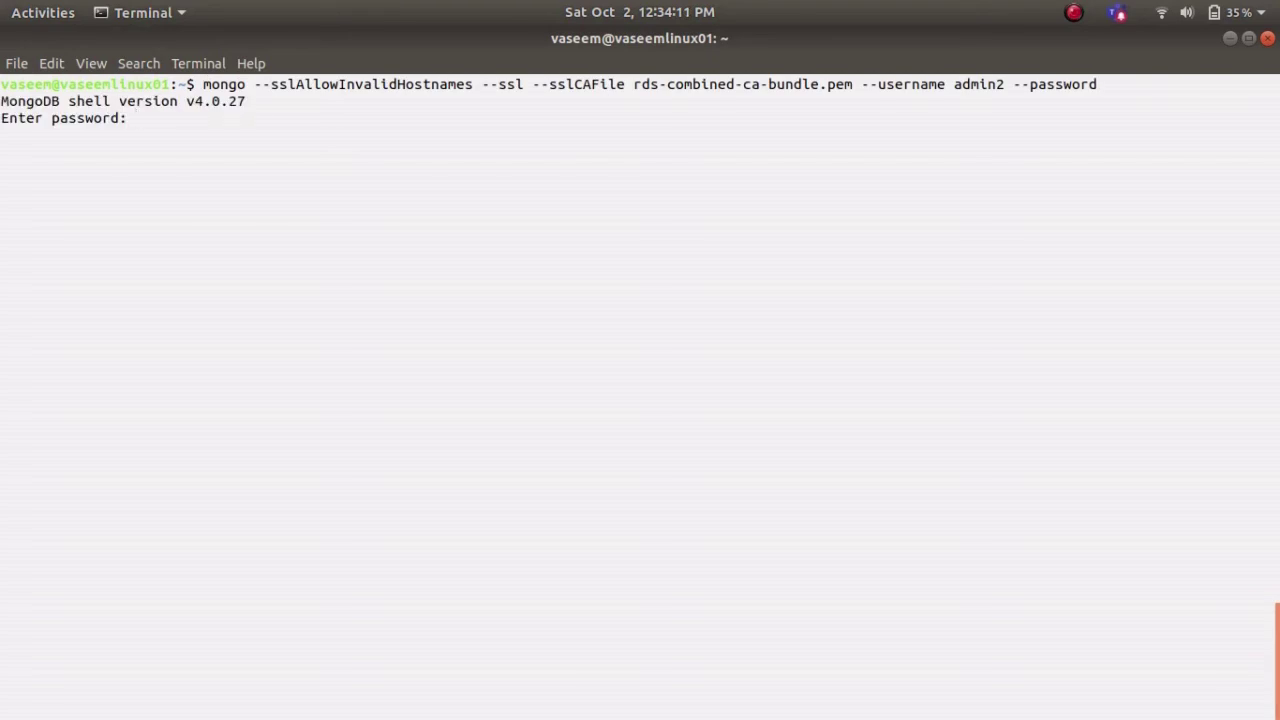
pyautogui.hotkey('ctrl', 'shift', 'v')
pyautogui.press('Return')
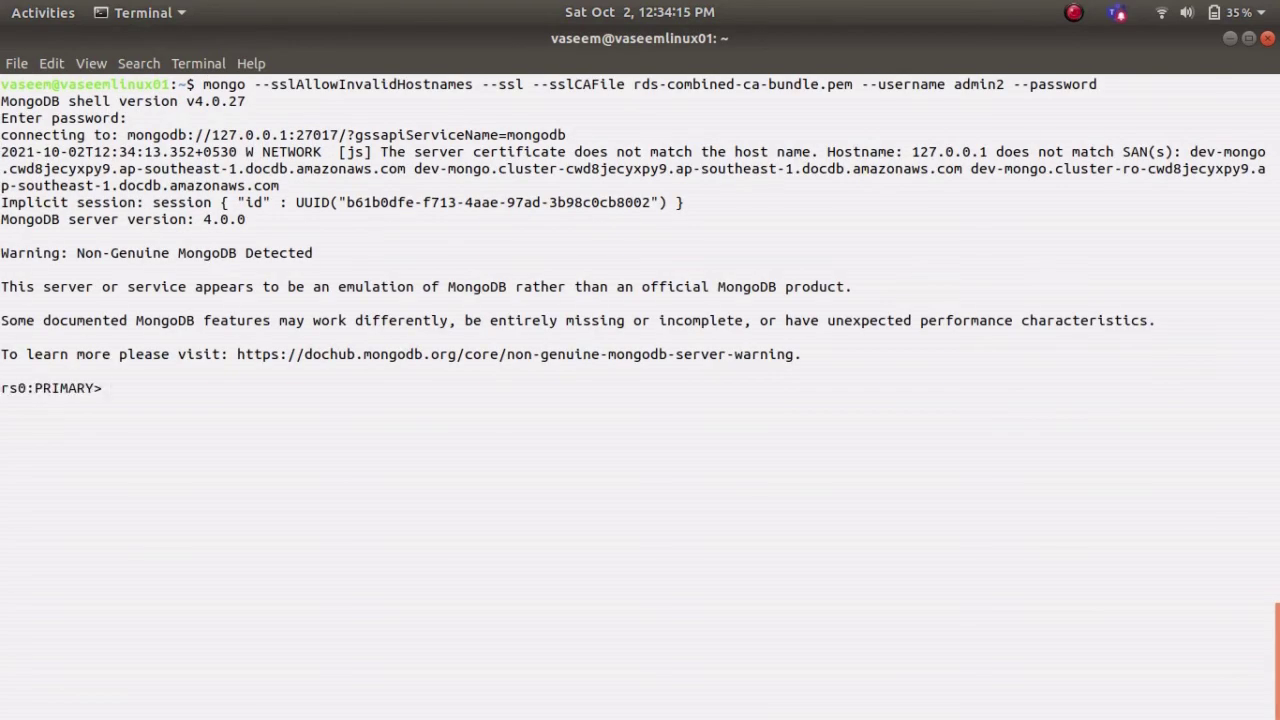
pyautogui.press('Return')
pyautogui.press('Return')
pyautogui.press('Return')
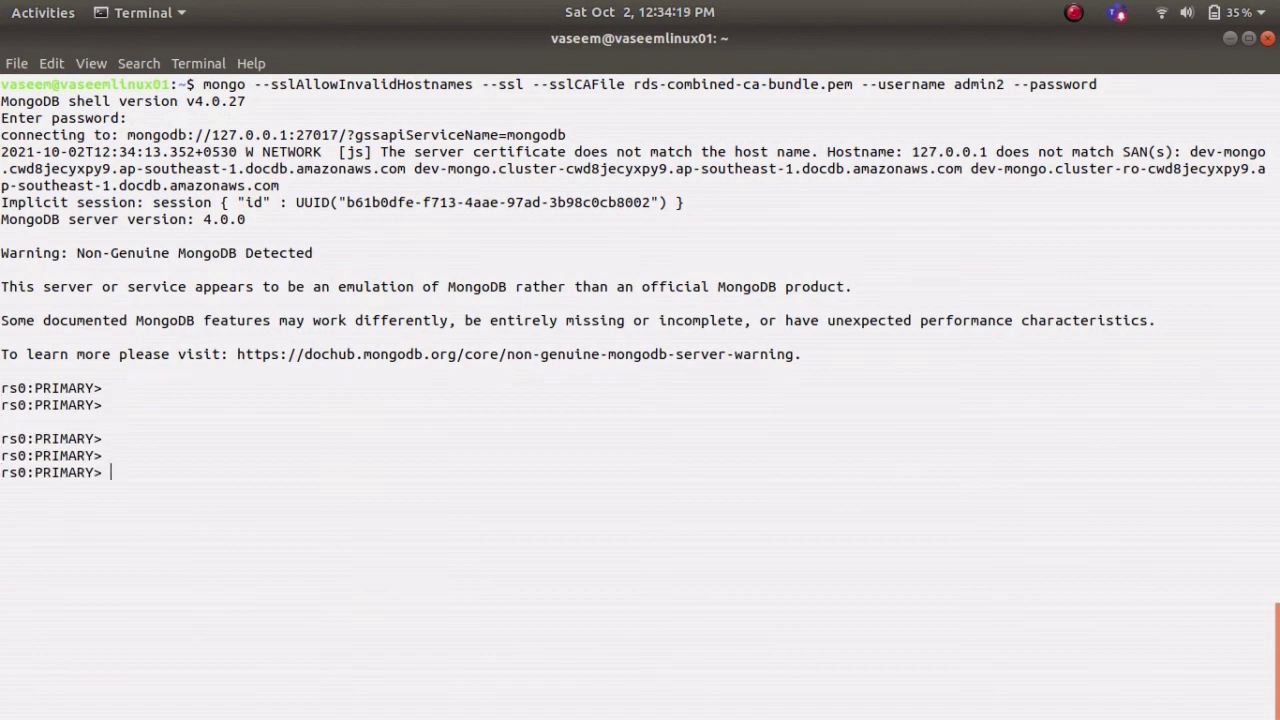
pyautogui.hotkey('alt', 'Tab')
# Step: Return to the Clusters list showing dev-mongo available, then review the SSH Tunneling notes
pyautogui.scroll(4, 452, 307)
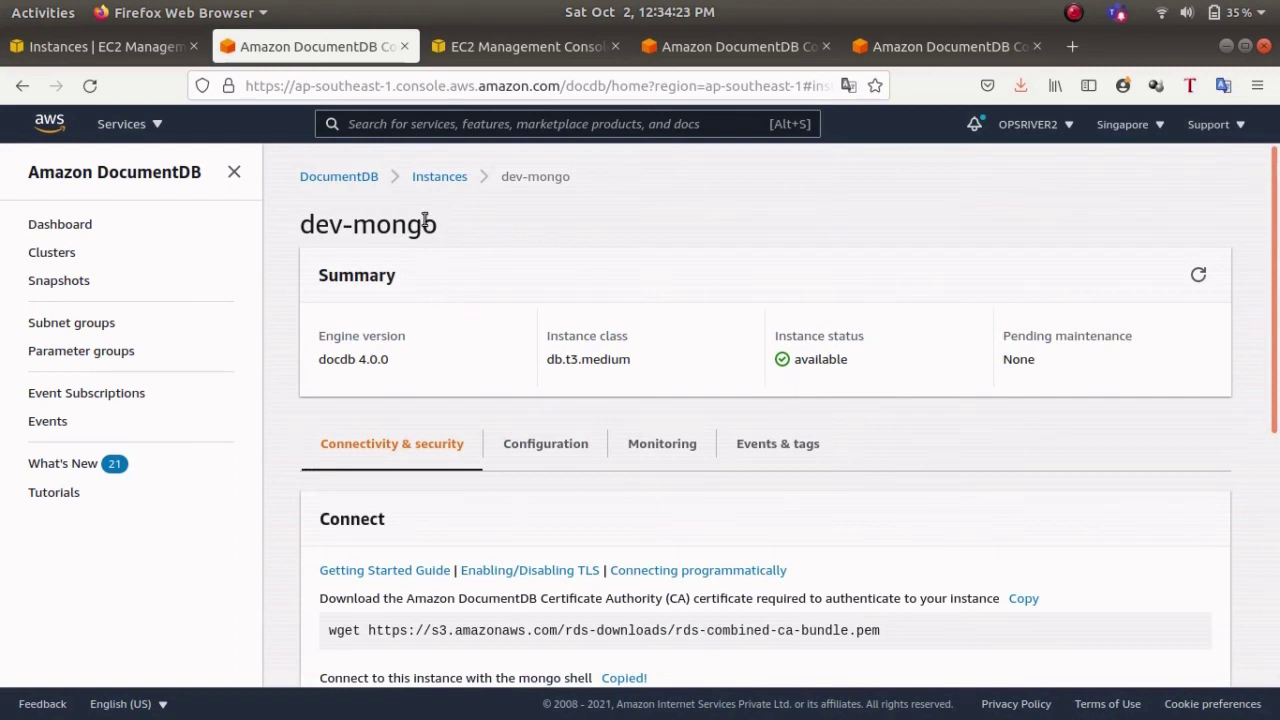
pyautogui.click(440, 177)
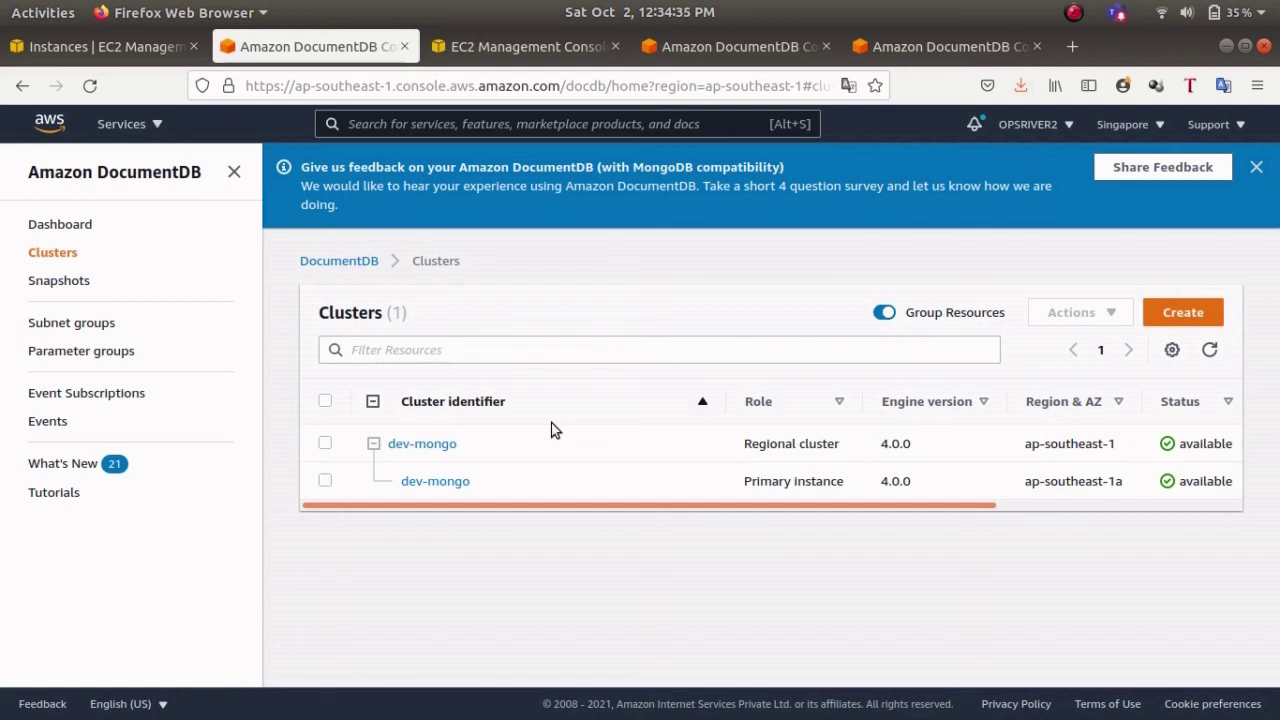
pyautogui.hotkey('alt', 'Tab')
pyautogui.hotkey('alt', 'Tab')
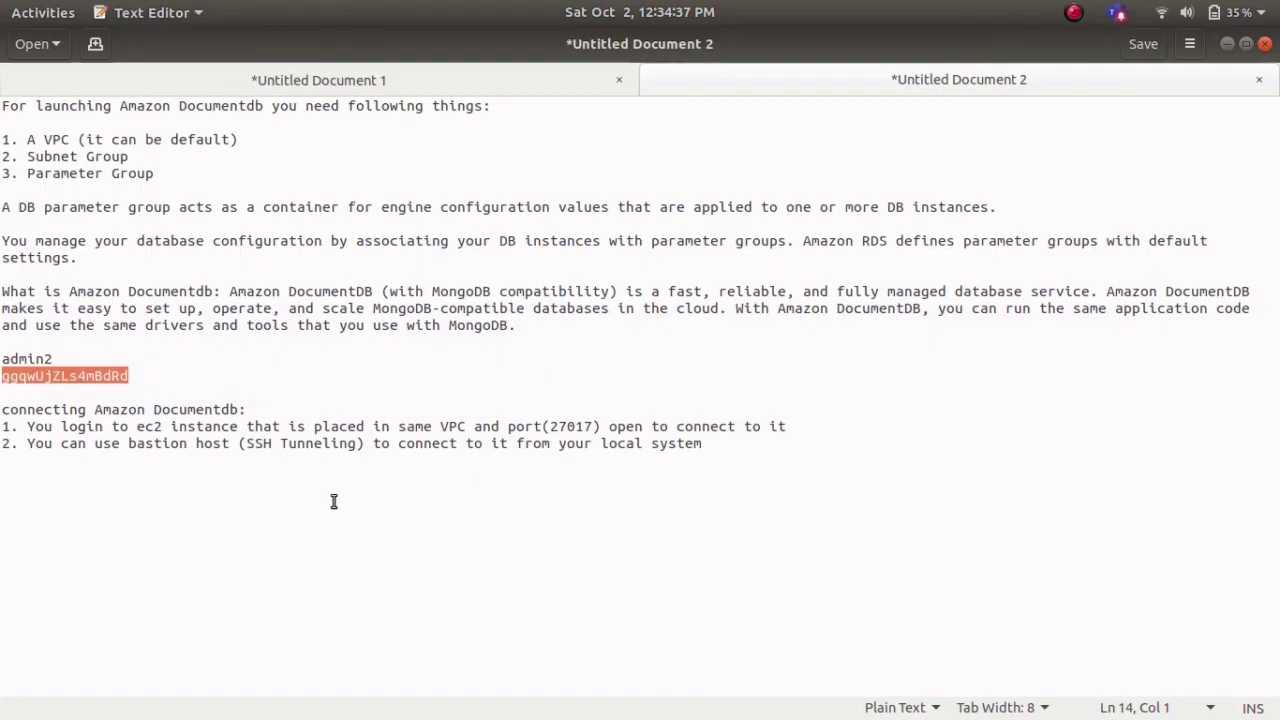
pyautogui.doubleClick(296, 442)
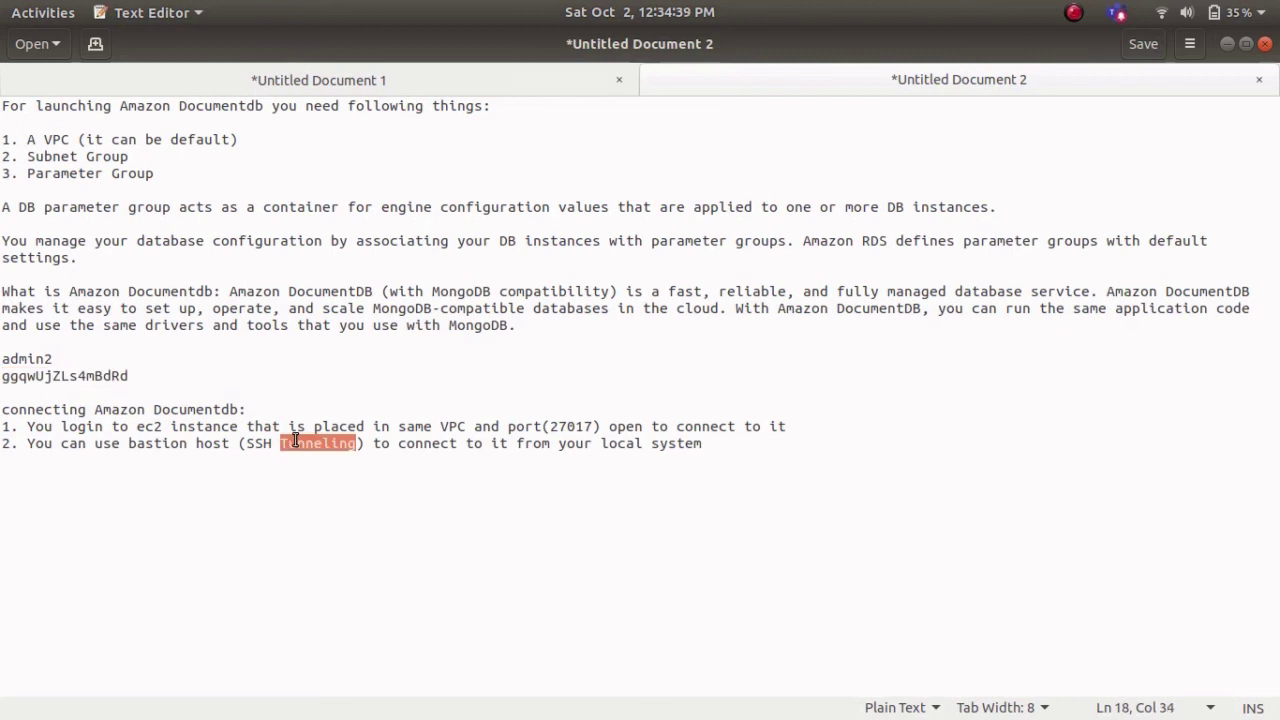
pyautogui.click(434, 442)
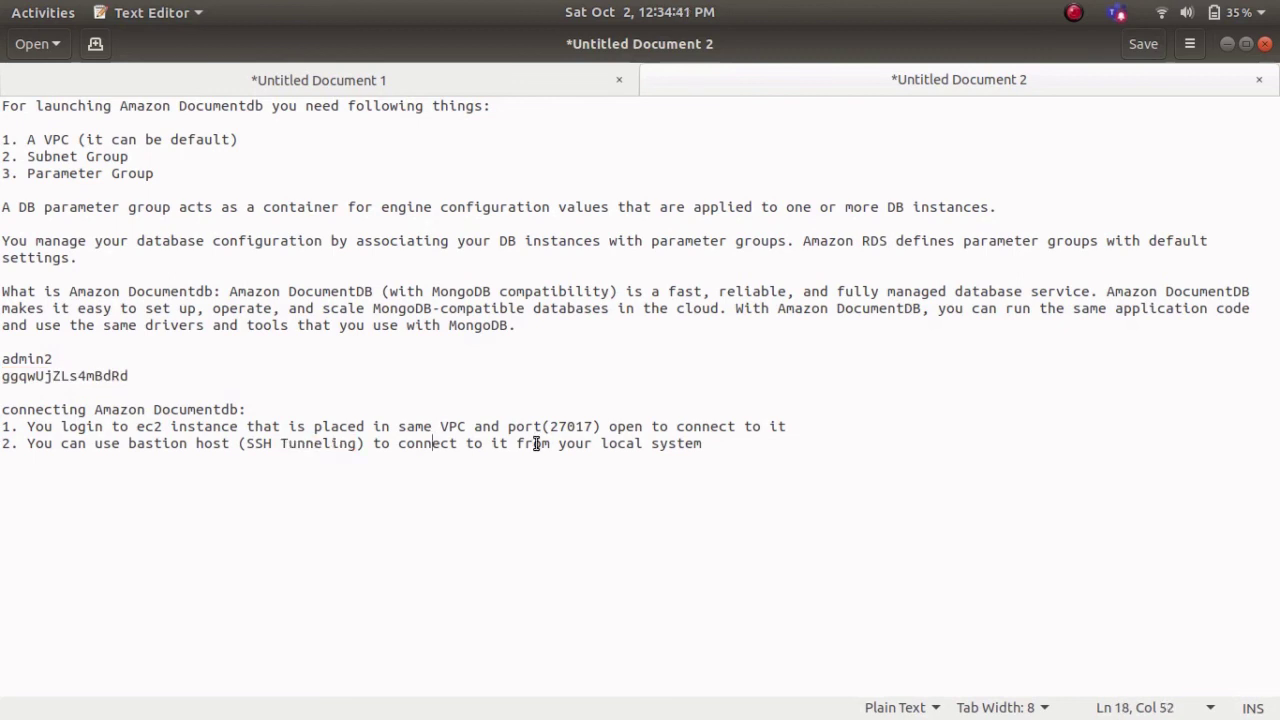